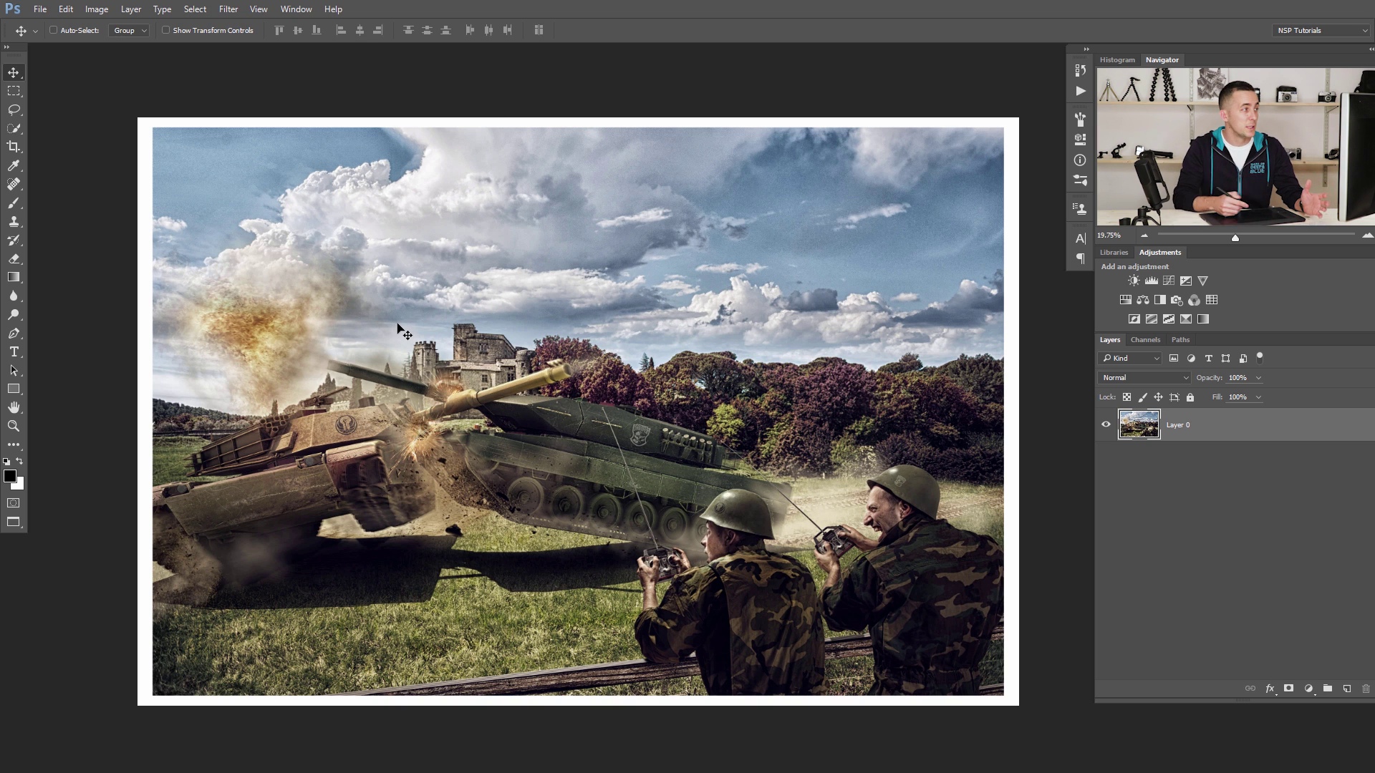
Erase the left part of the tank picture with the Eraser tool, and undo the erasing.
left_click(14, 259)
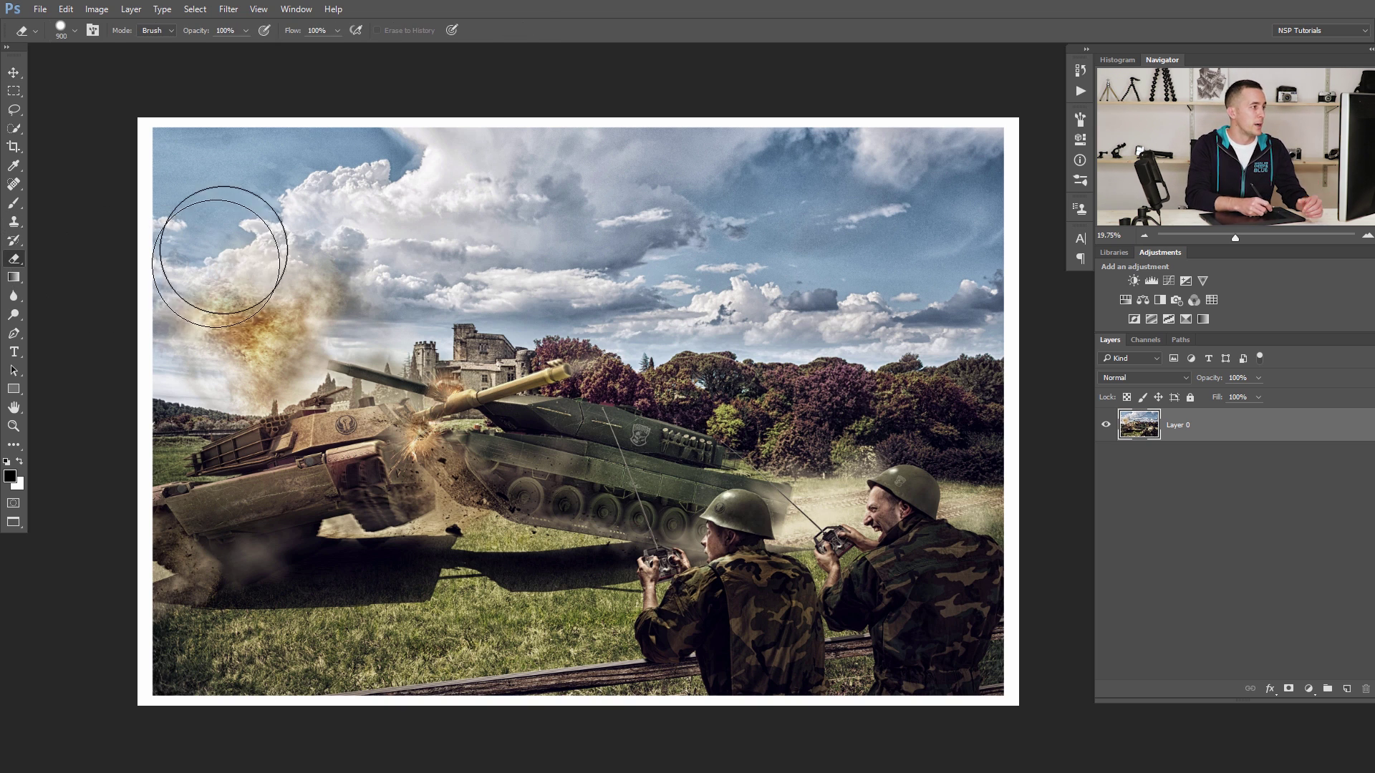
left_click_drag(184, 153, 199, 659)
mouse_move(197, 461)
left_mouse_down()
mouse_move(261, 565)
mouse_move(268, 412)
mouse_move(329, 161)
mouse_move(382, 326)
left_mouse_up()
mouse_move(382, 378)
left_mouse_down()
mouse_move(399, 676)
mouse_move(409, 179)
mouse_move(430, 752)
mouse_move(413, 93)
left_mouse_up()
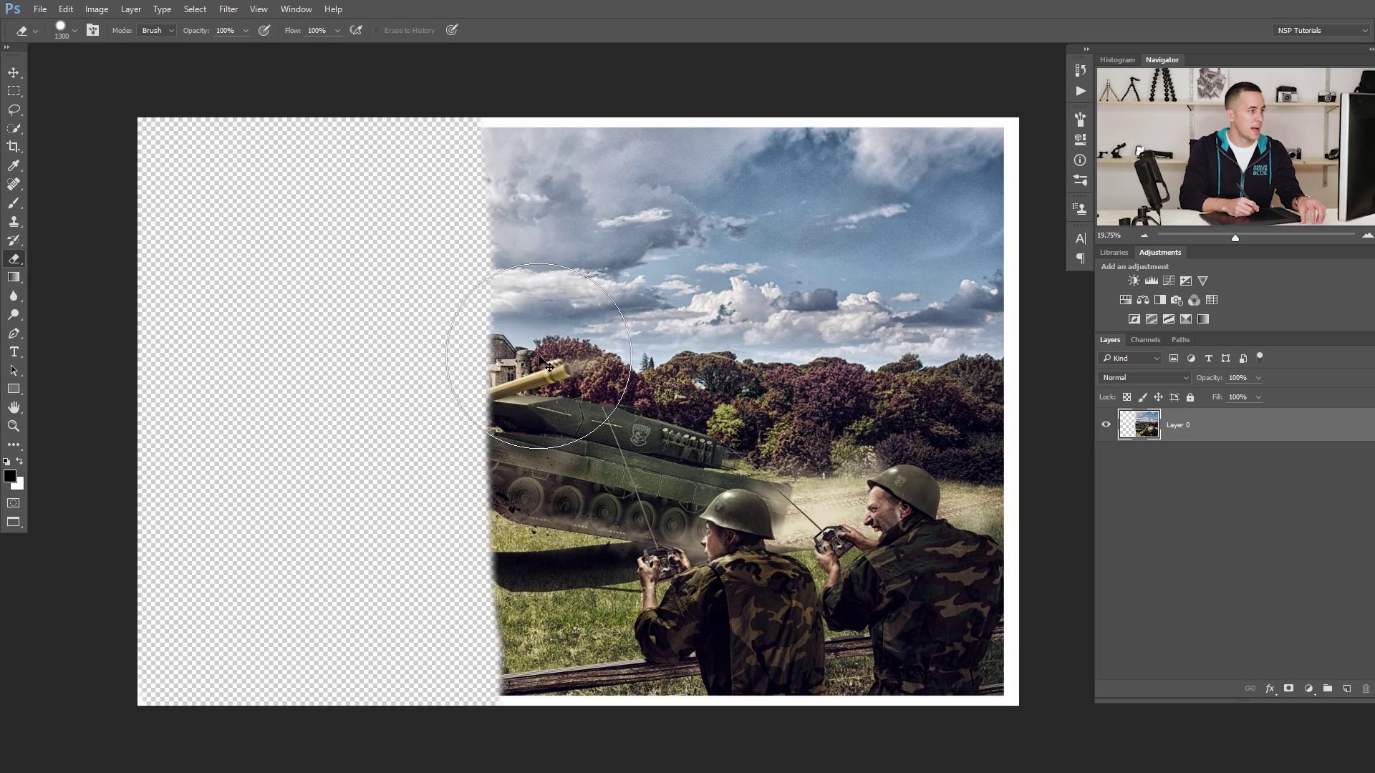
key("ctrl+z")
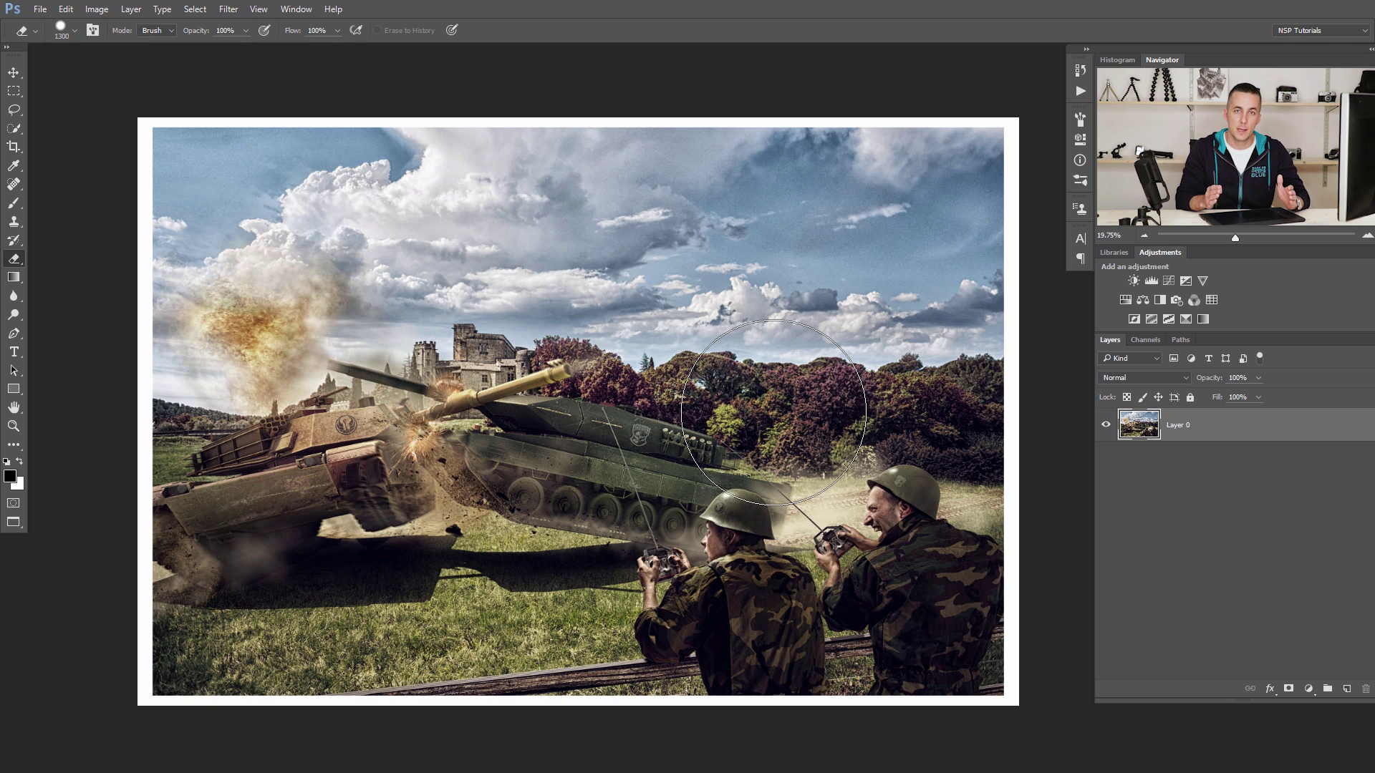
Add a layer mask to Layer 0 and hide the left half of the picture by painting it black with a 1200 px brush.
left_click(1288, 689)
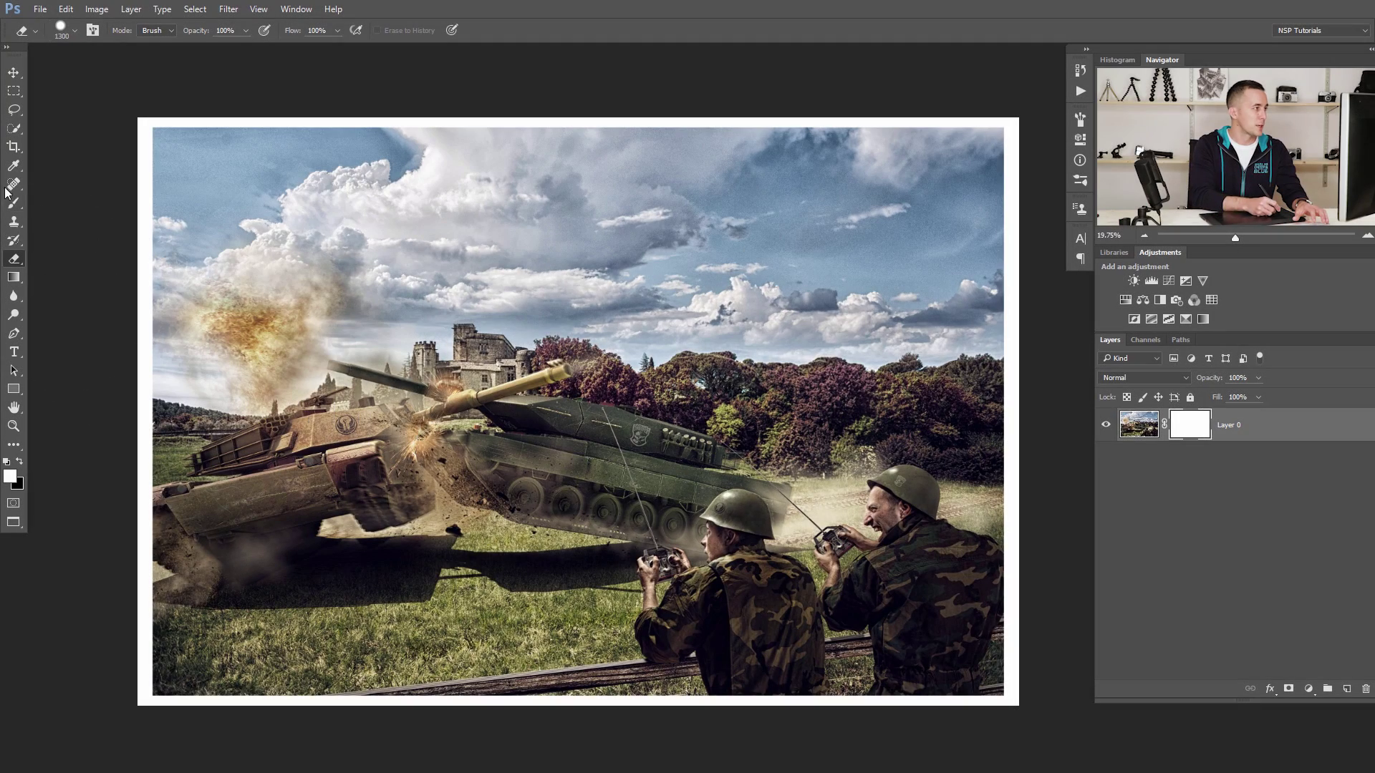
left_click(19, 204)
left_click(19, 461)
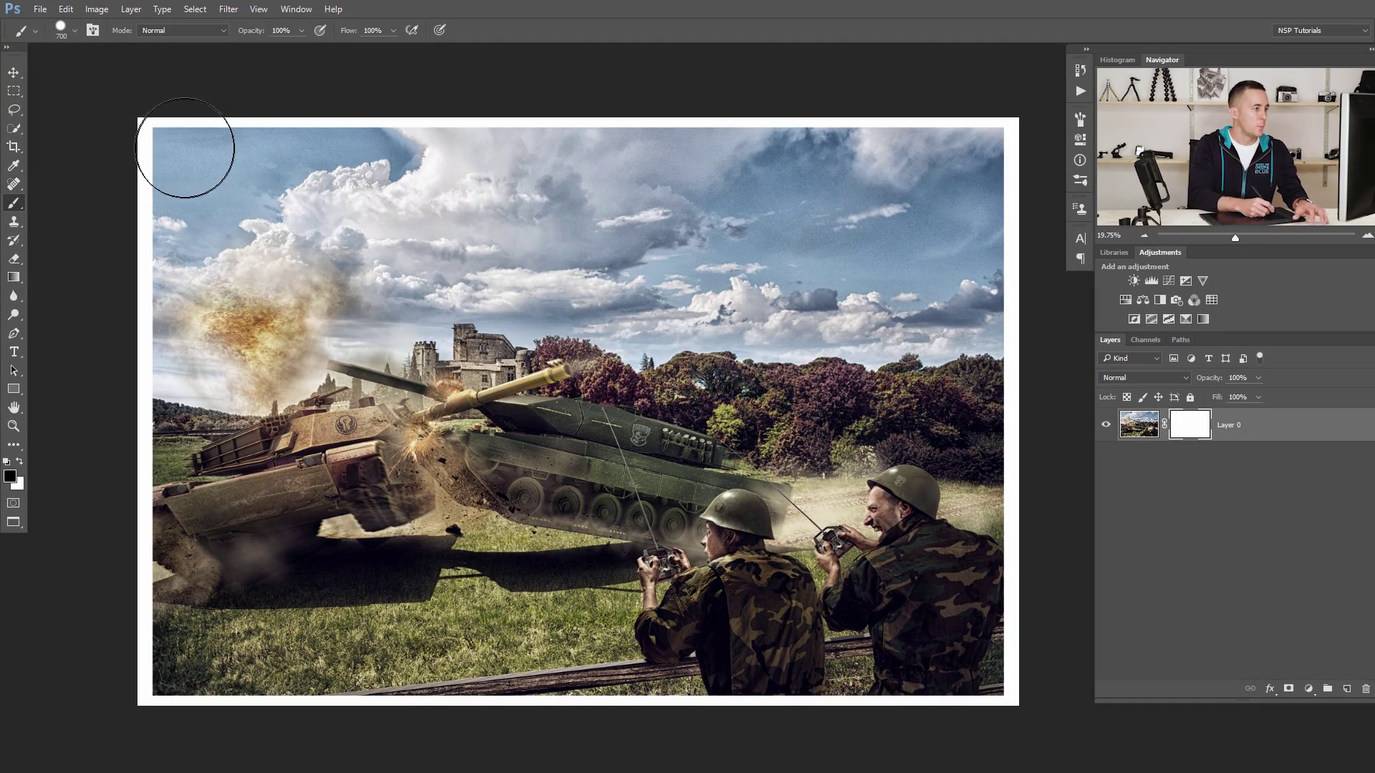
key("bracketright")
key("bracketright")
key("bracketright")
key("bracketright")
key("bracketright")
mouse_move(215, 191)
left_mouse_down()
mouse_move(195, 698)
mouse_move(239, 125)
mouse_move(290, 662)
mouse_move(301, 229)
mouse_move(348, 572)
left_mouse_up()
mouse_move(359, 426)
left_mouse_down()
mouse_move(399, 716)
mouse_move(436, 169)
mouse_move(473, 723)
left_mouse_up()
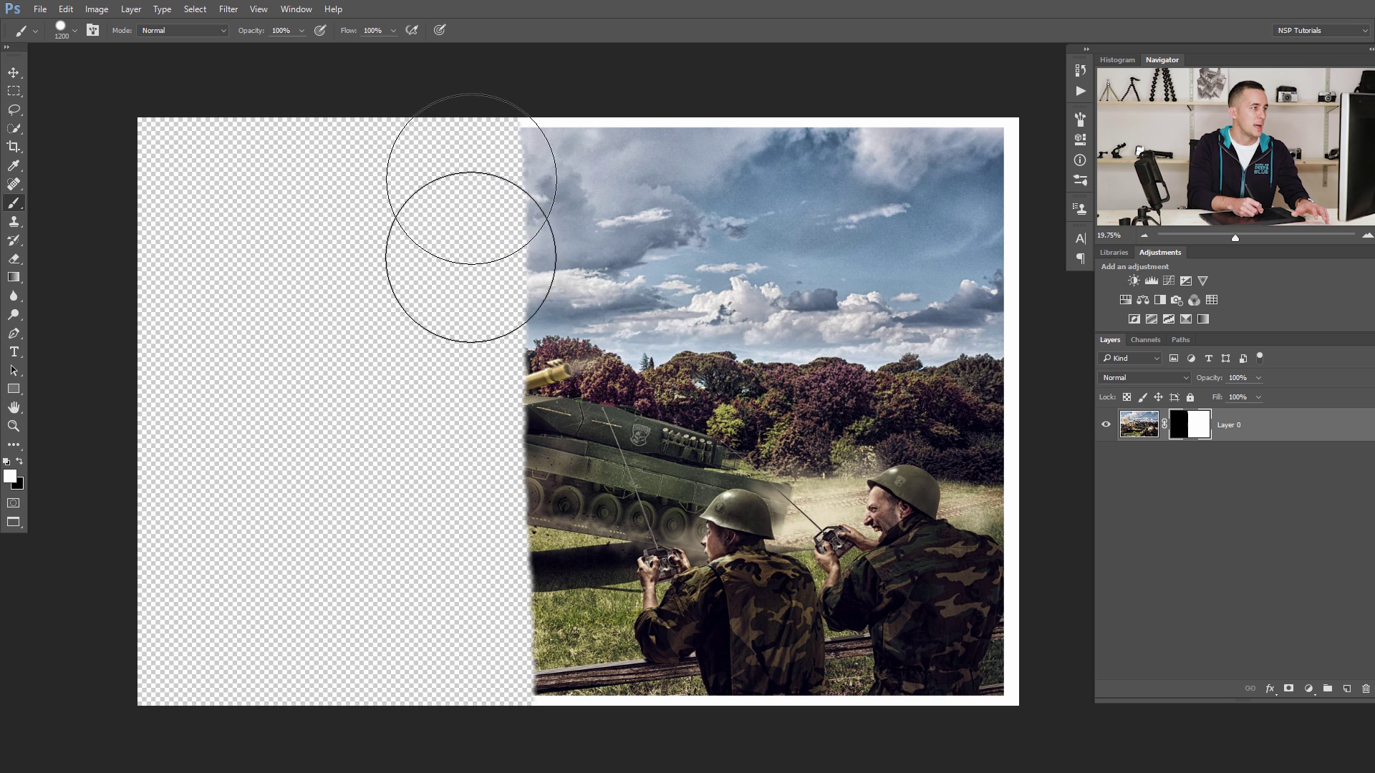
Paint white on the mask over the hidden left half to bring that part of the picture back.
left_click_drag(458, 179, 429, 708)
mouse_move(442, 610)
left_mouse_down()
mouse_move(343, 269)
mouse_move(276, 190)
mouse_move(254, 766)
mouse_move(201, 130)
mouse_move(179, 752)
left_mouse_up()
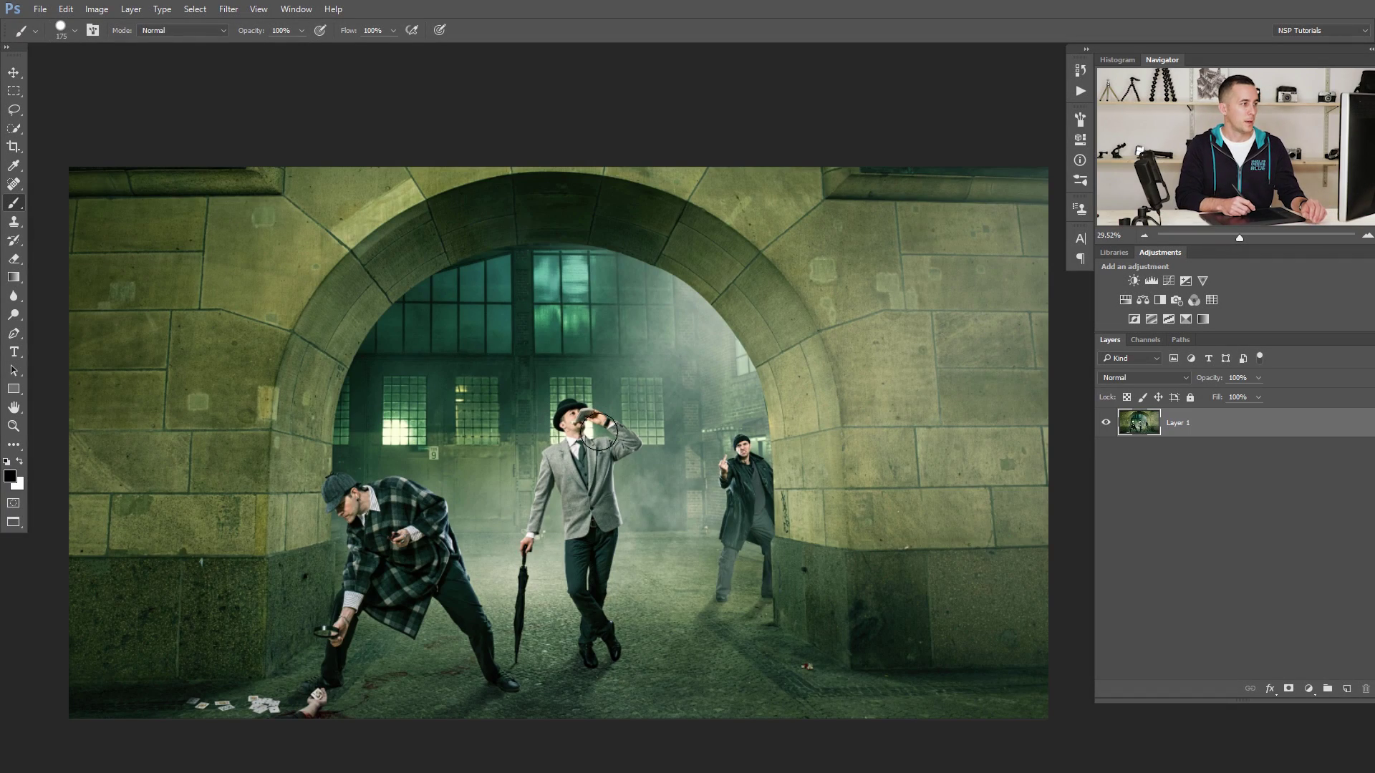
Select the middle man's hat, head, raised arm and shoulders with the Quick Selection tool, leaving out the window beside his neck.
left_click_drag(672, 489, 669, 469)
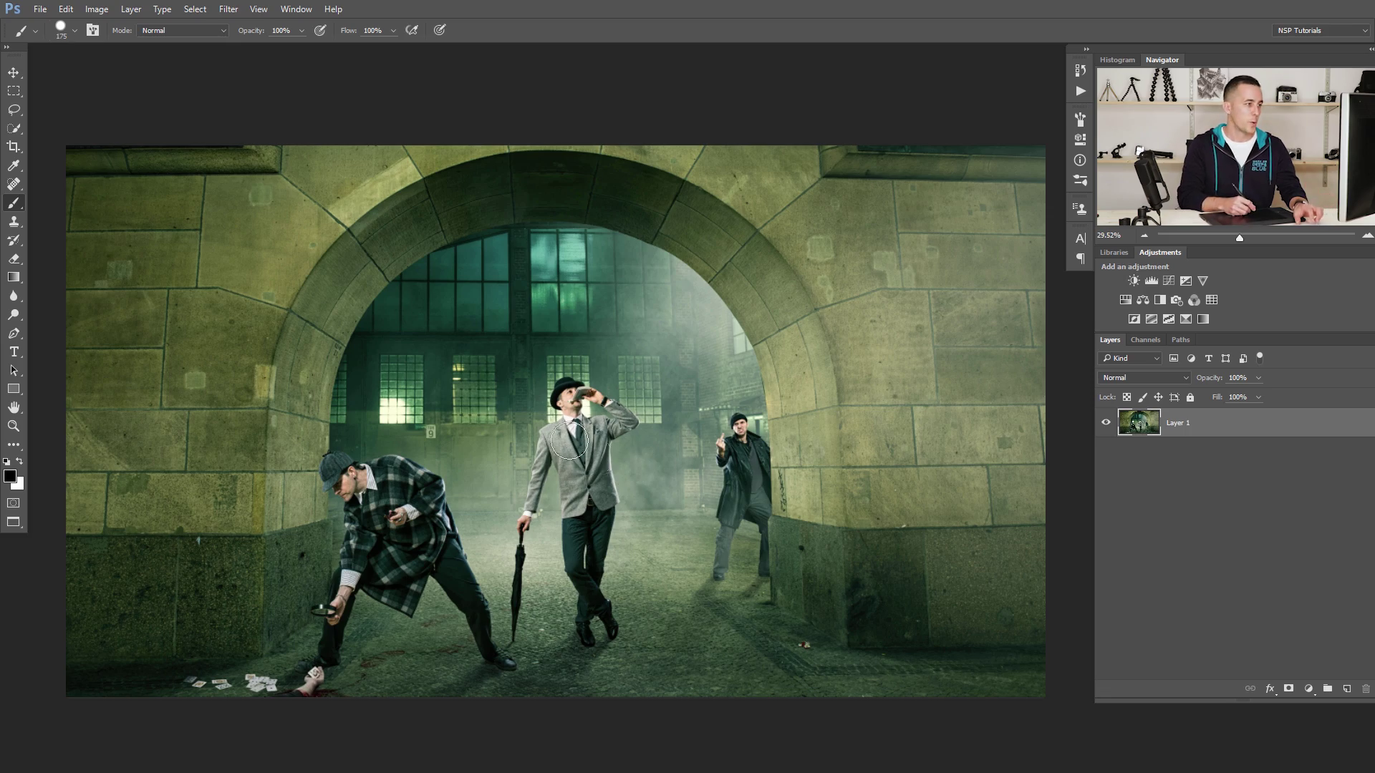
left_click_drag(574, 402, 648, 405)
left_click_drag(594, 484, 604, 368)
scroll(604, 368, "down", 6)
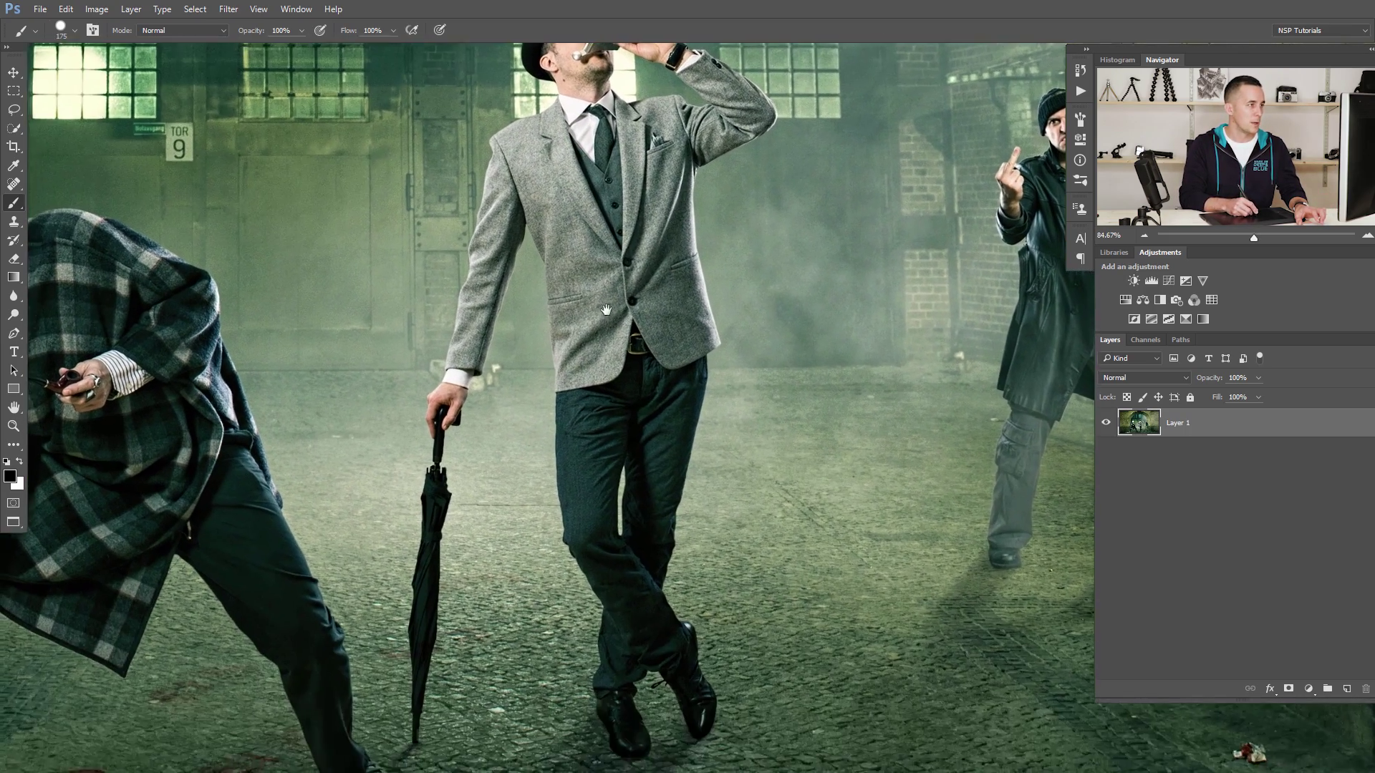
scroll(589, 283, "up", 4)
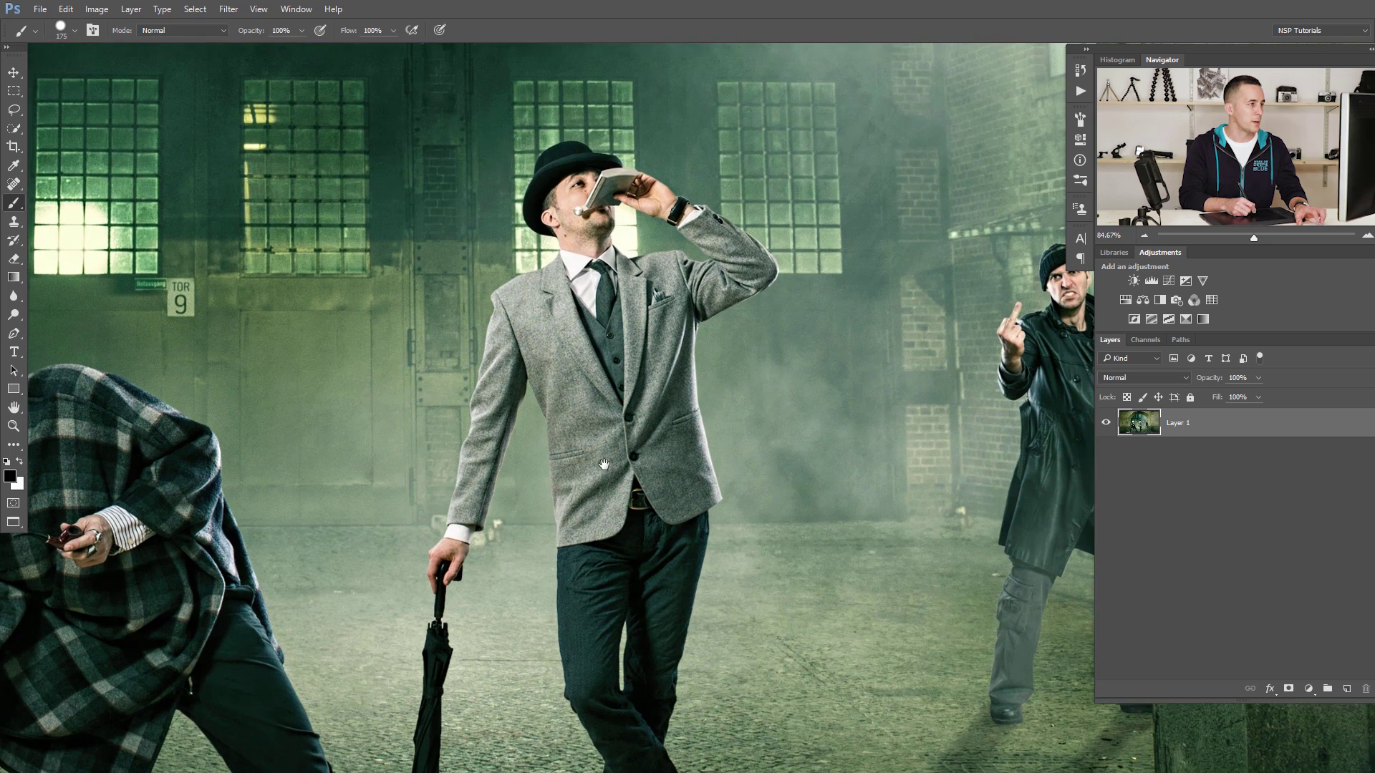
left_click_drag(606, 303, 610, 331)
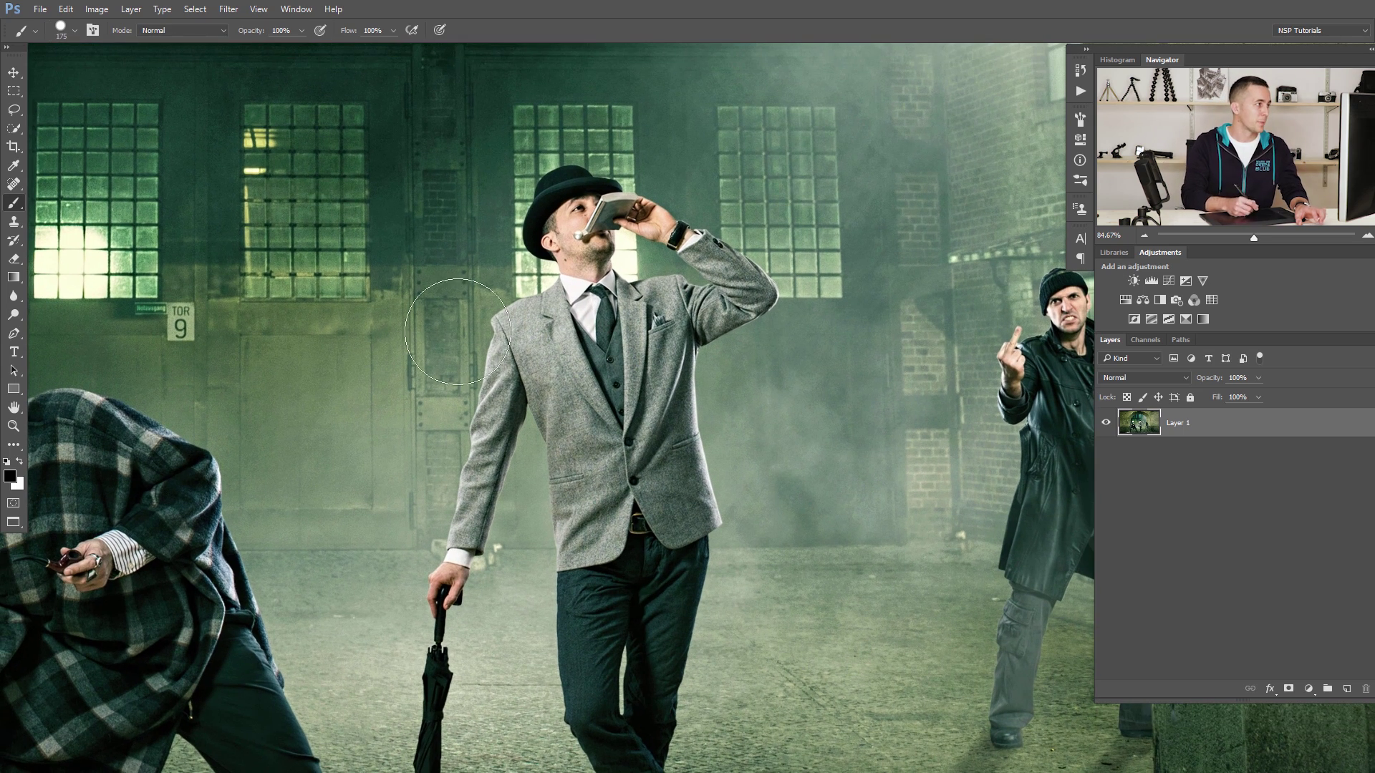
left_click(14, 129)
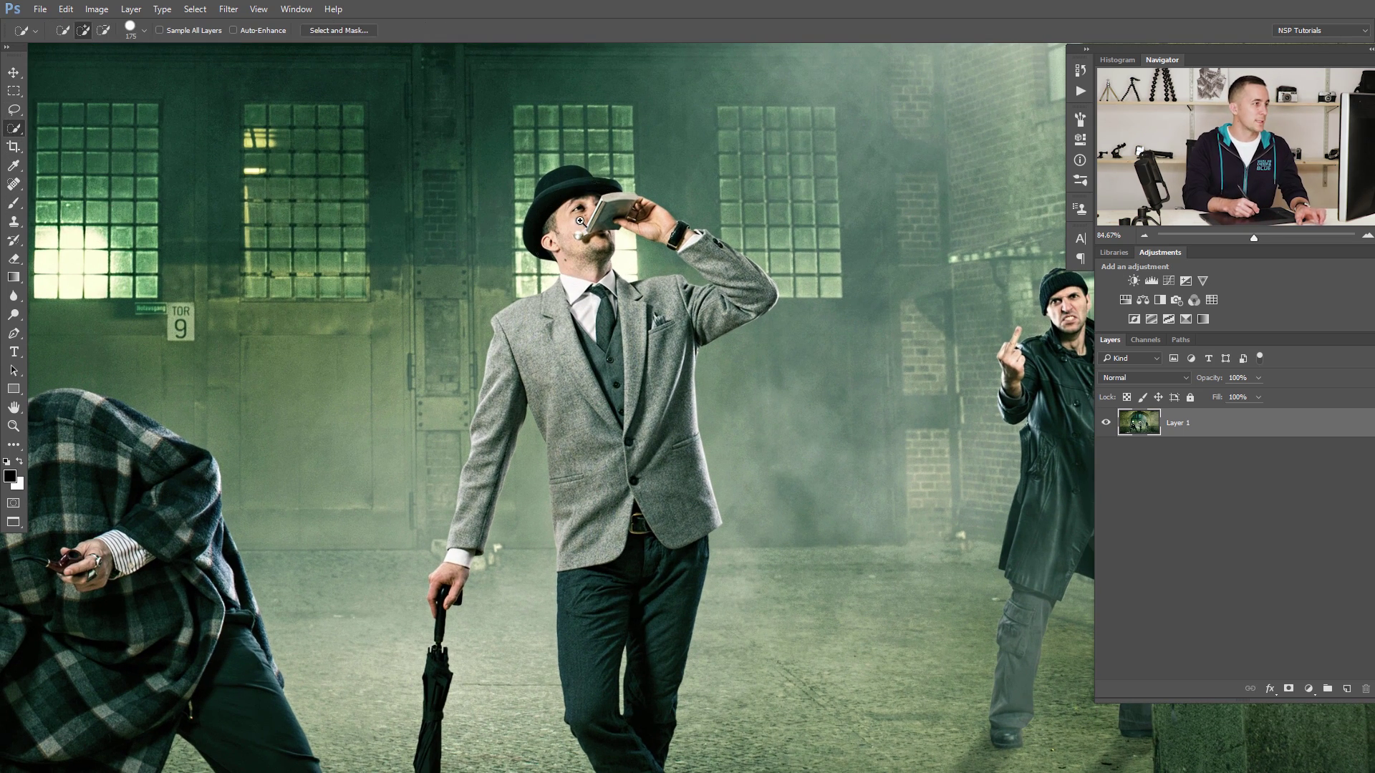
scroll(583, 220, "up", 1)
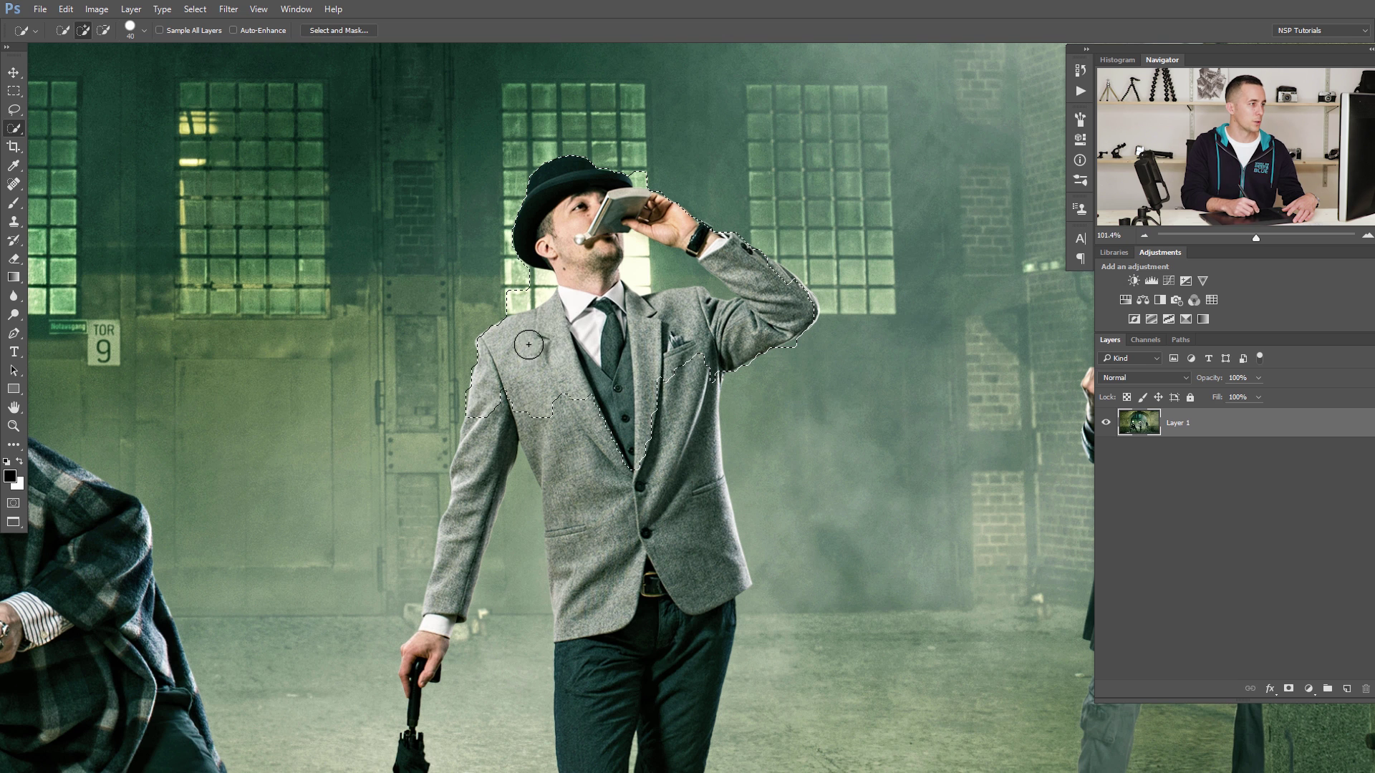
left_click(524, 290, "alt")
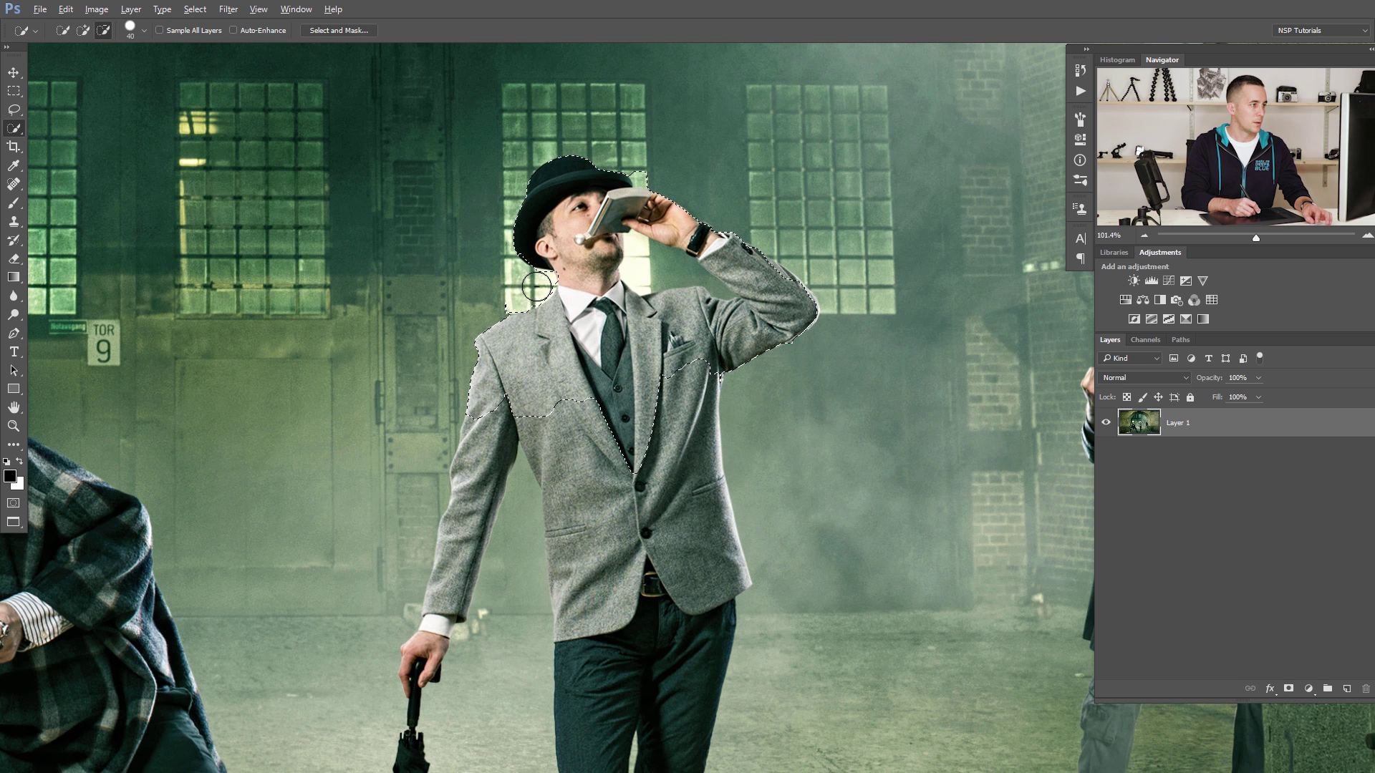
left_click_drag(504, 332, 508, 223)
Extend the selection over the lowered arm, hand and umbrella, and over the rest of the jacket and trousers.
left_click_drag(501, 300, 457, 463)
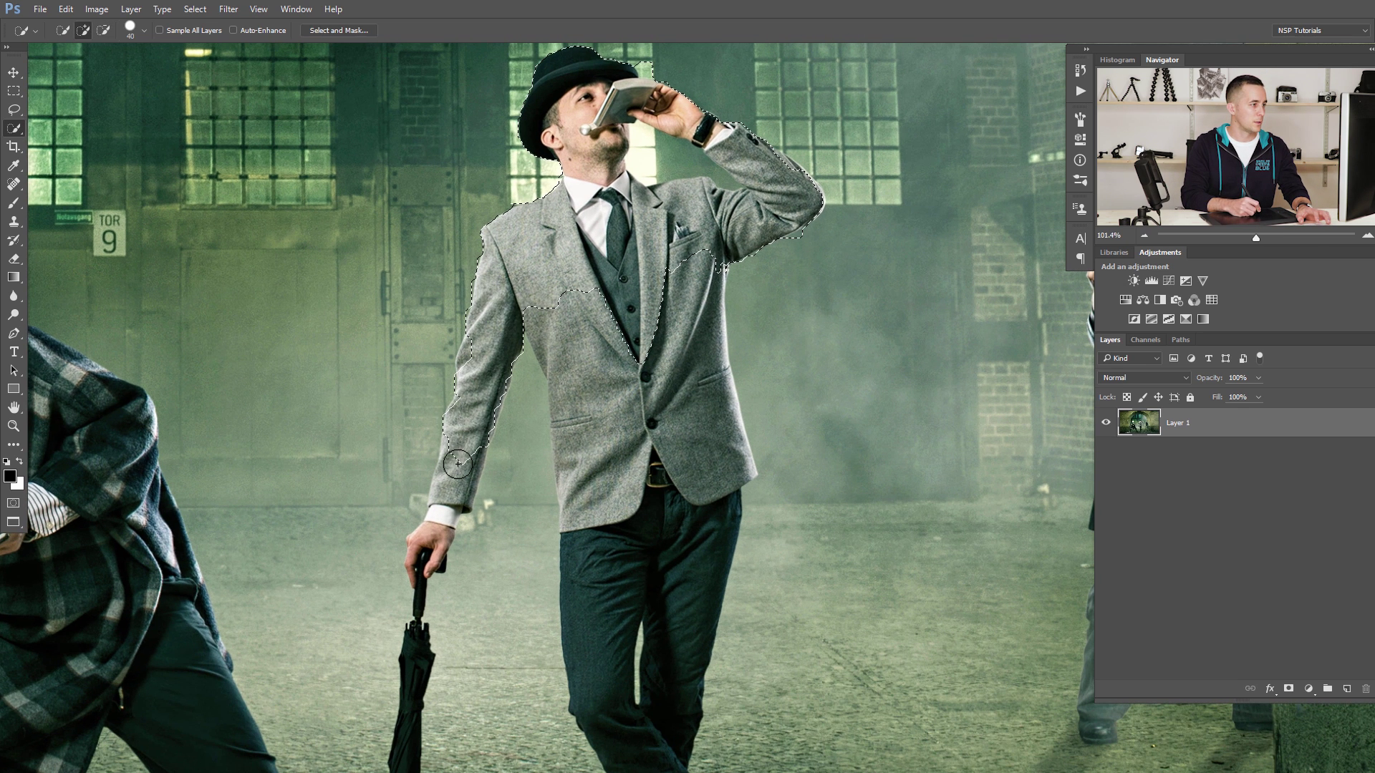
scroll(441, 558, "down", 3)
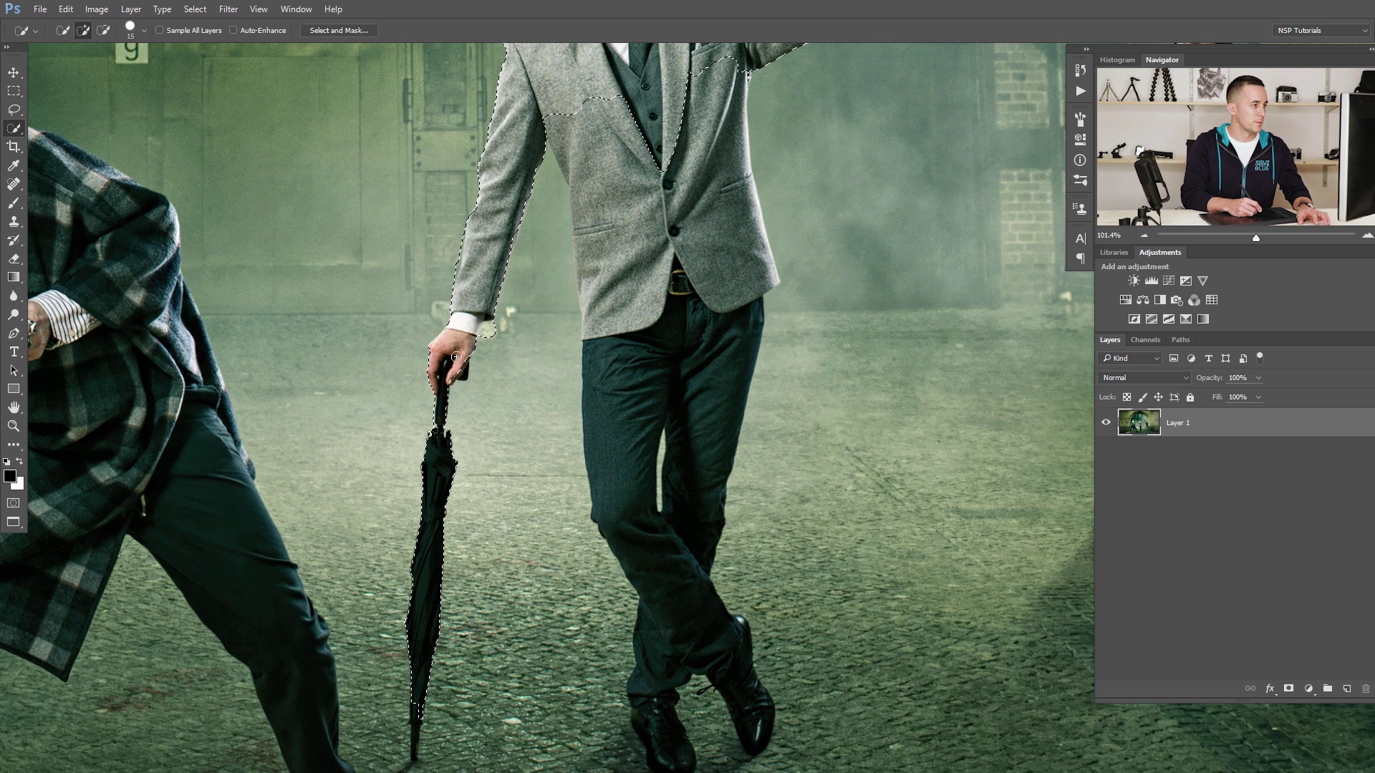
left_click_drag(460, 371, 410, 329)
key("alt")
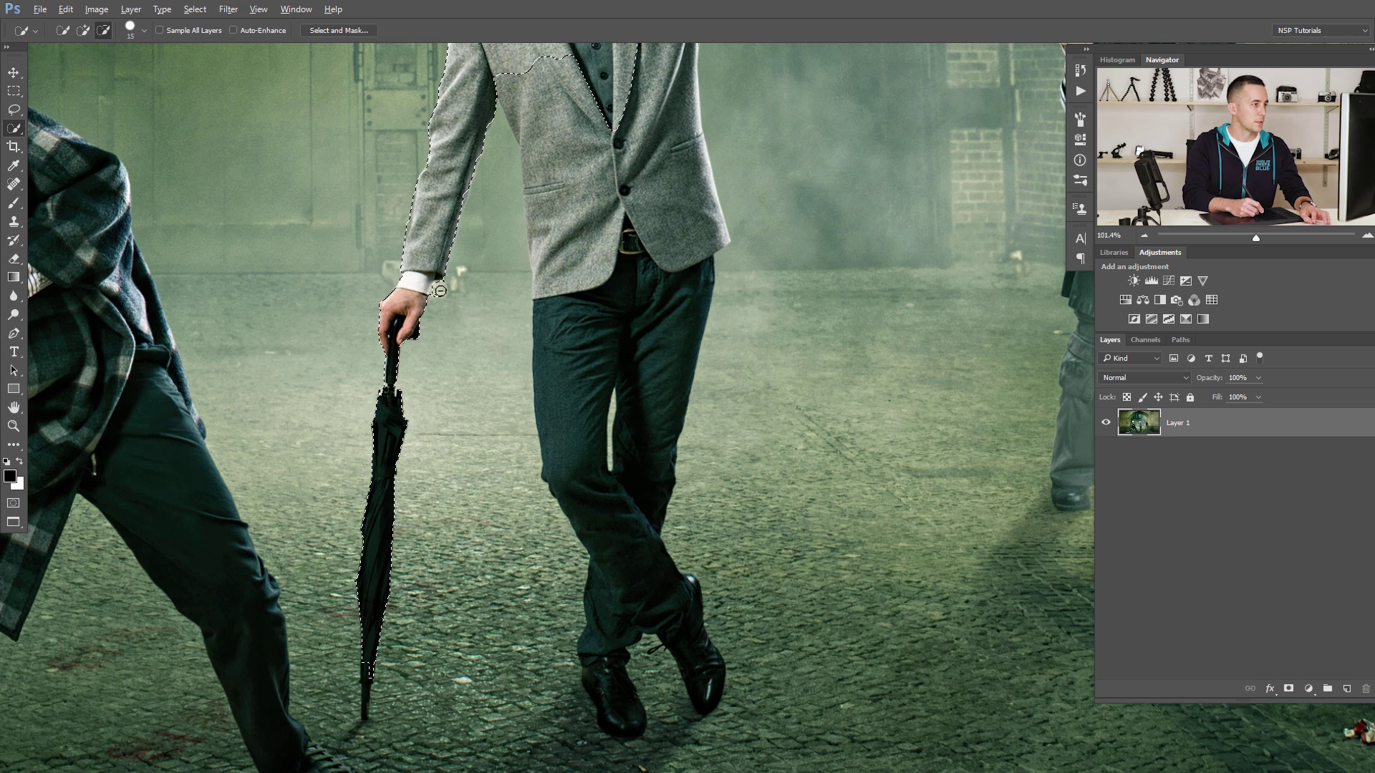
left_click(560, 247)
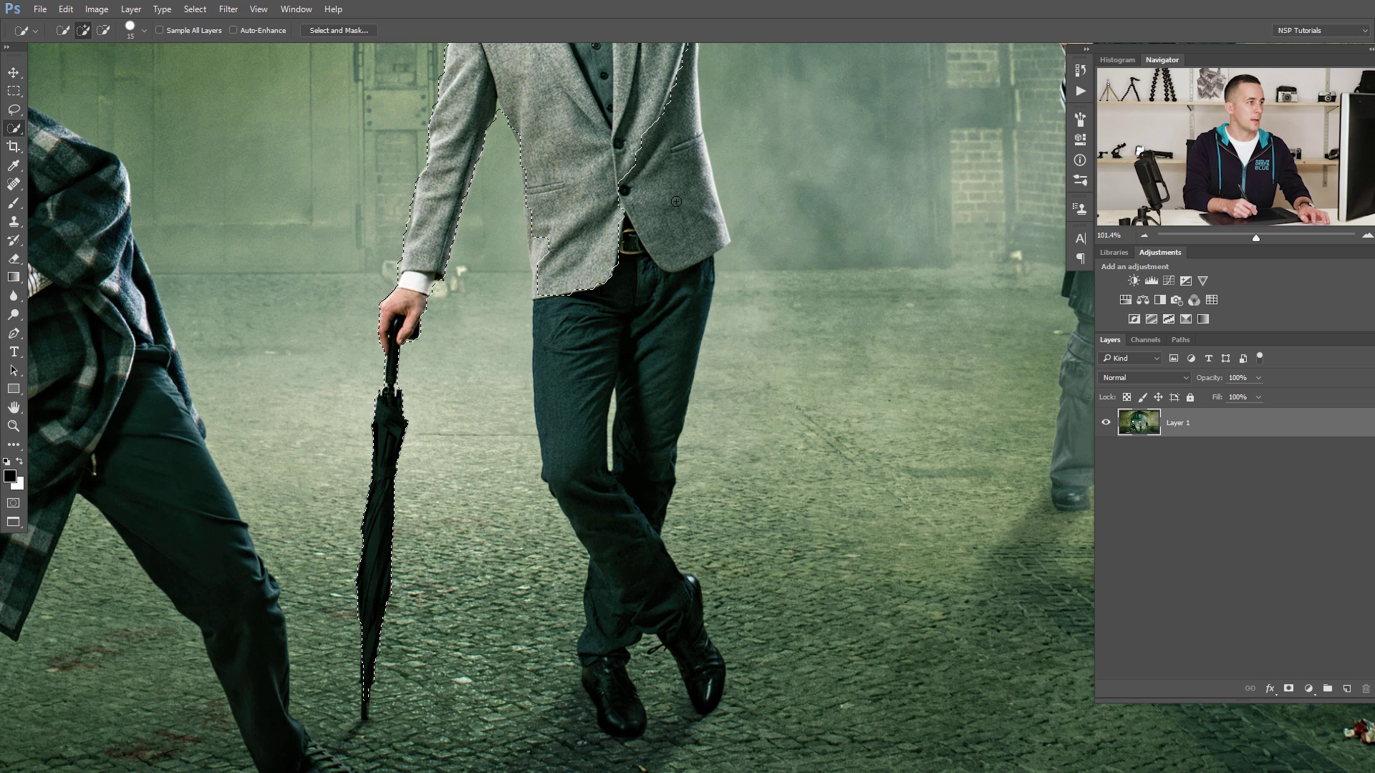
left_click_drag(703, 159, 649, 384)
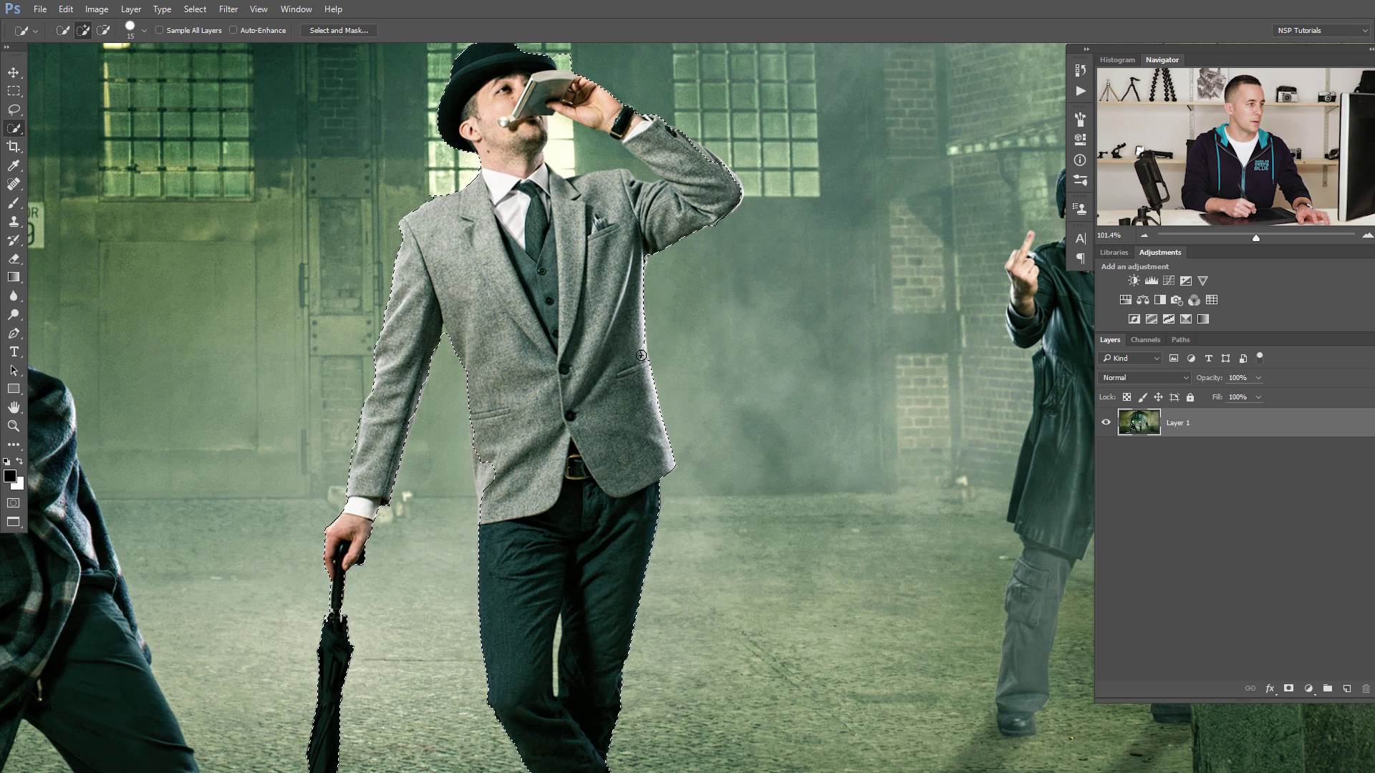
Subtract the bright window areas below the raised hand and beside the flask from the selection.
left_click_drag(626, 227, 597, 312)
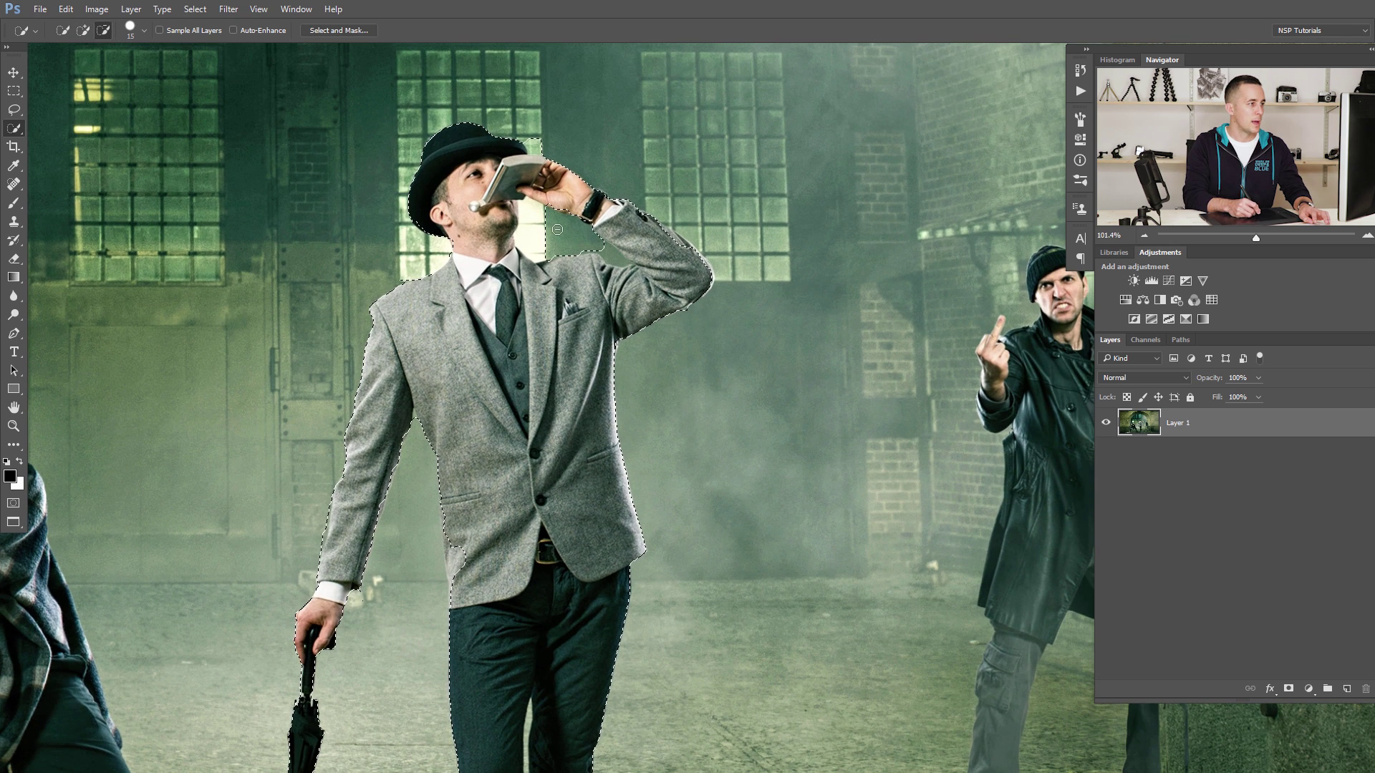
left_click_drag(532, 226, 601, 247)
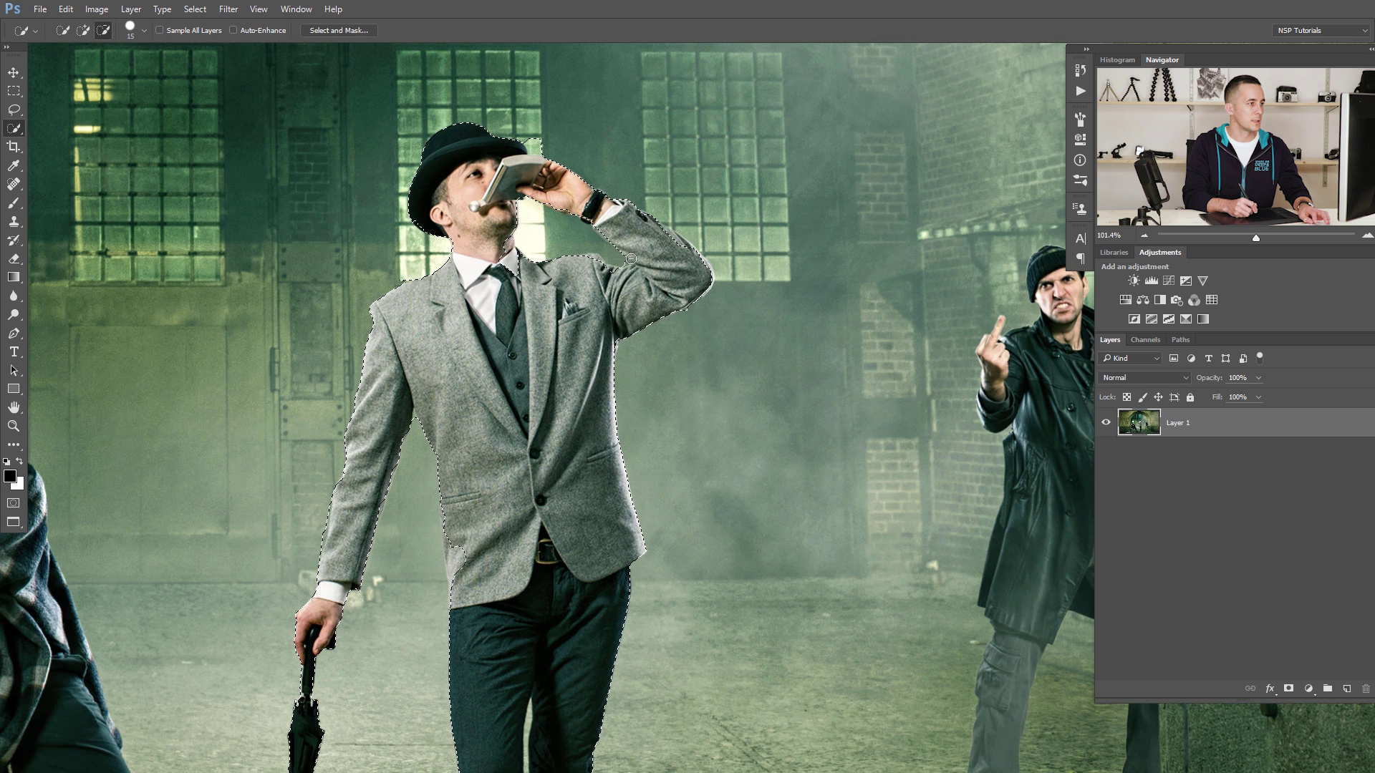
mouse_move(511, 262)
left_mouse_down()
mouse_move(508, 247)
mouse_move(522, 281)
left_mouse_up()
left_click_drag(540, 147, 547, 151)
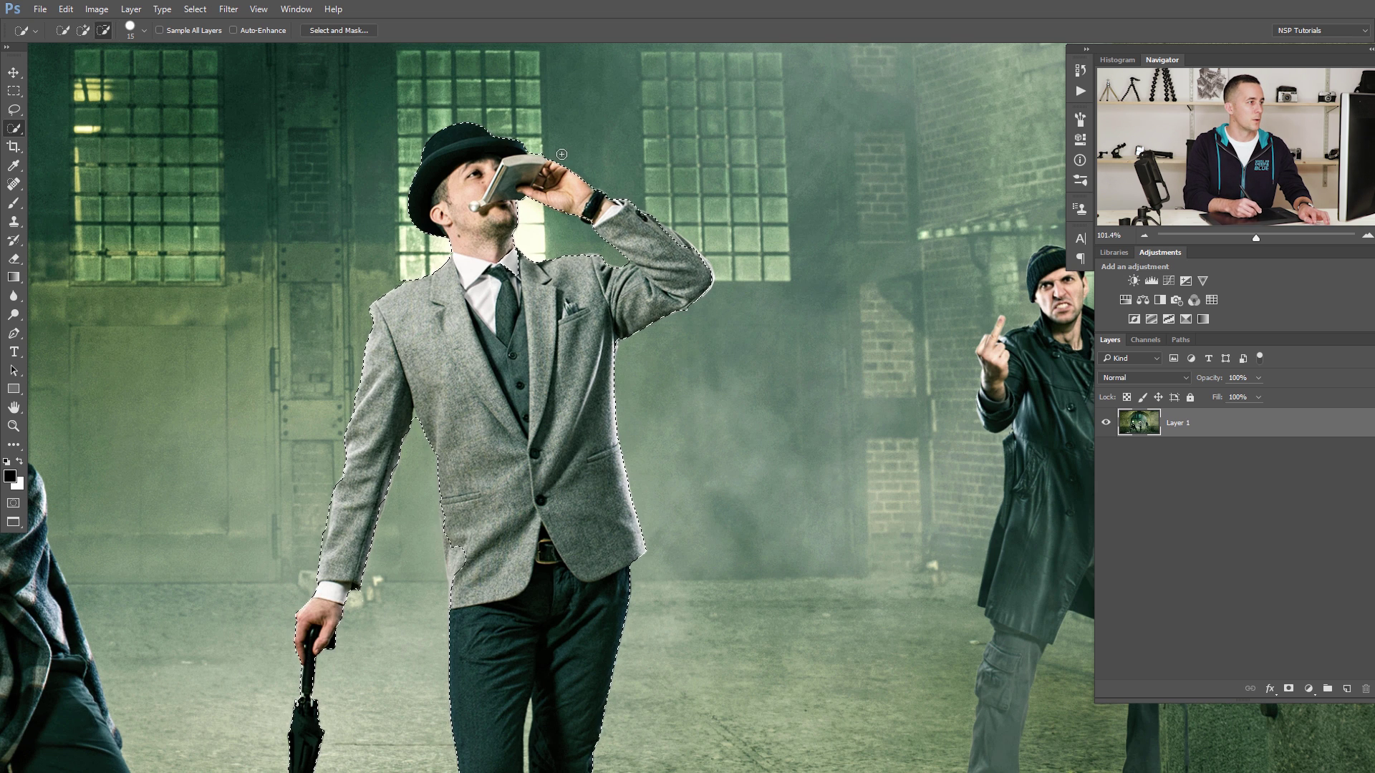
Turn the selection of the middle man into a layer mask on Layer 1.
left_click_drag(742, 409, 662, 406)
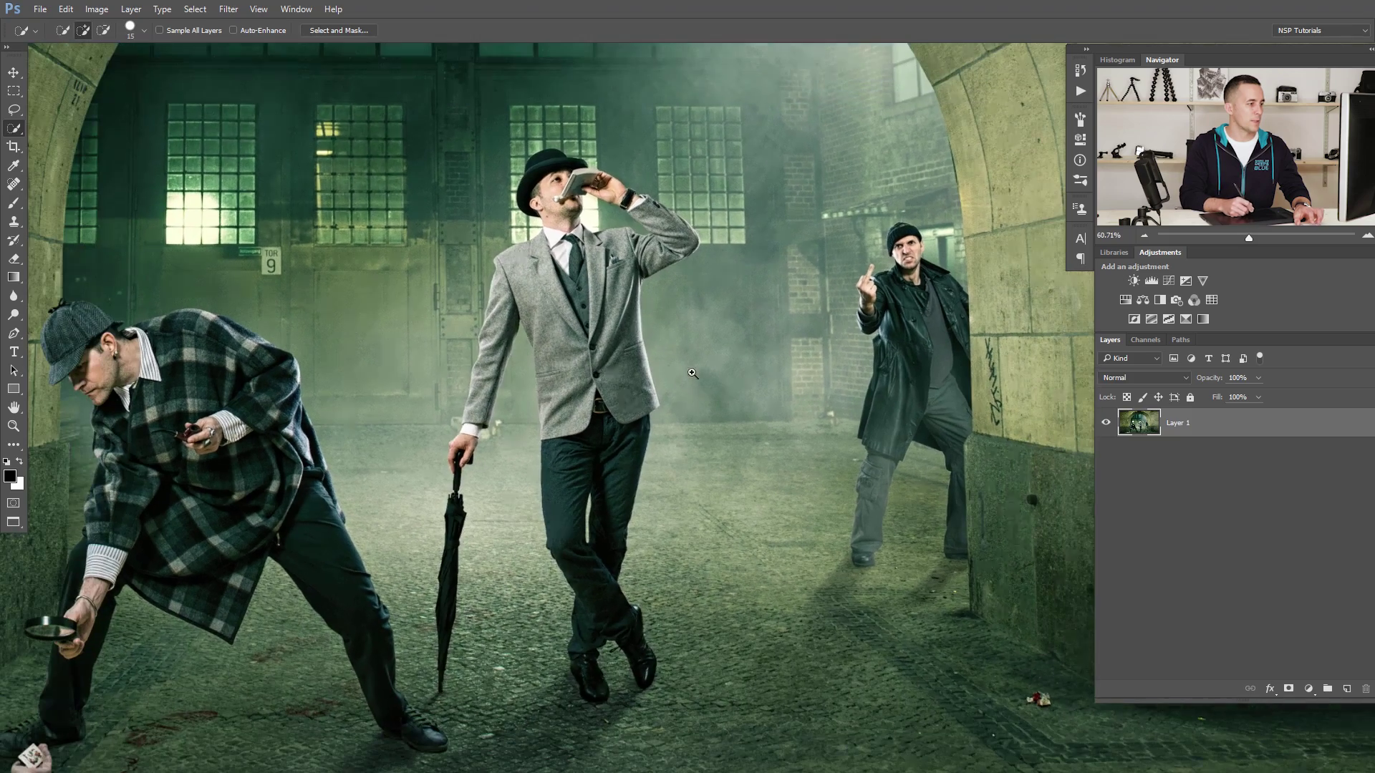
left_click(1287, 690)
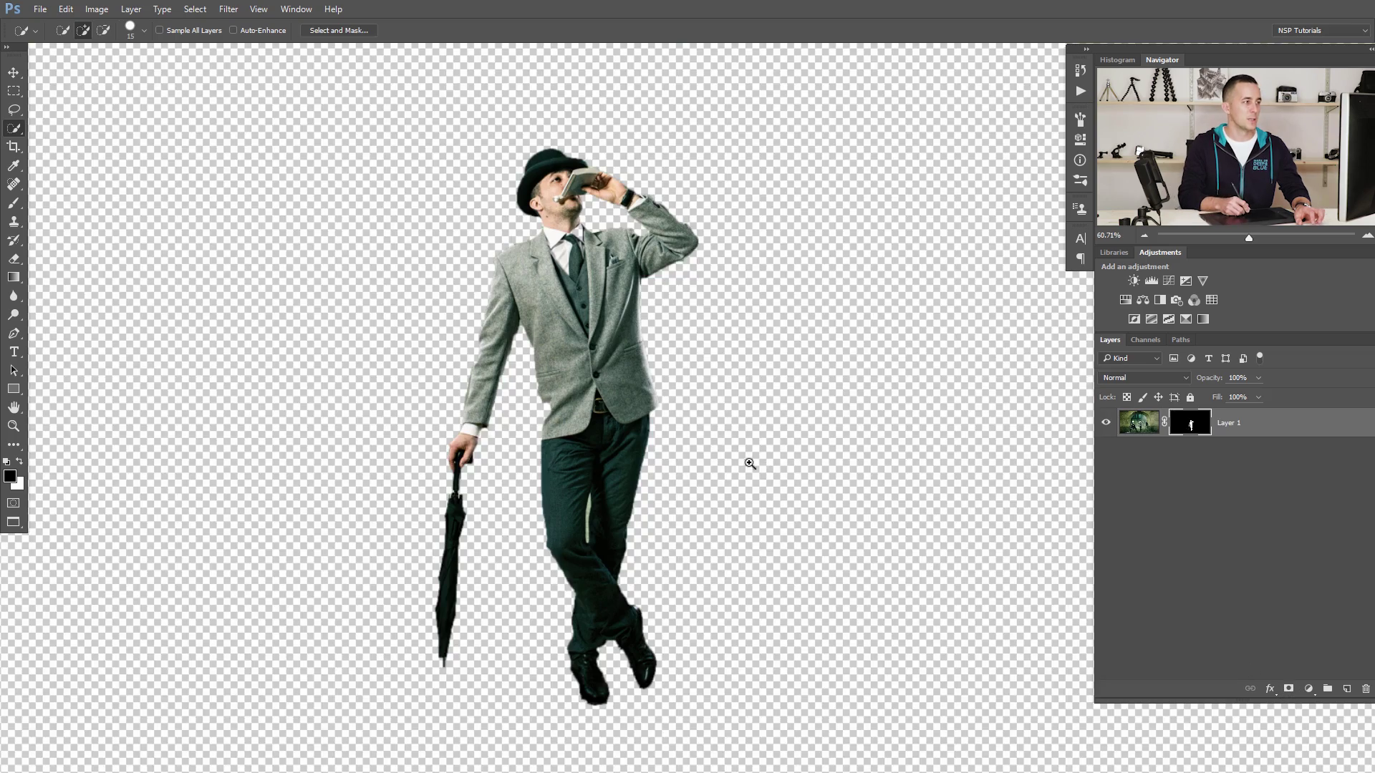
left_click_drag(750, 464, 737, 448)
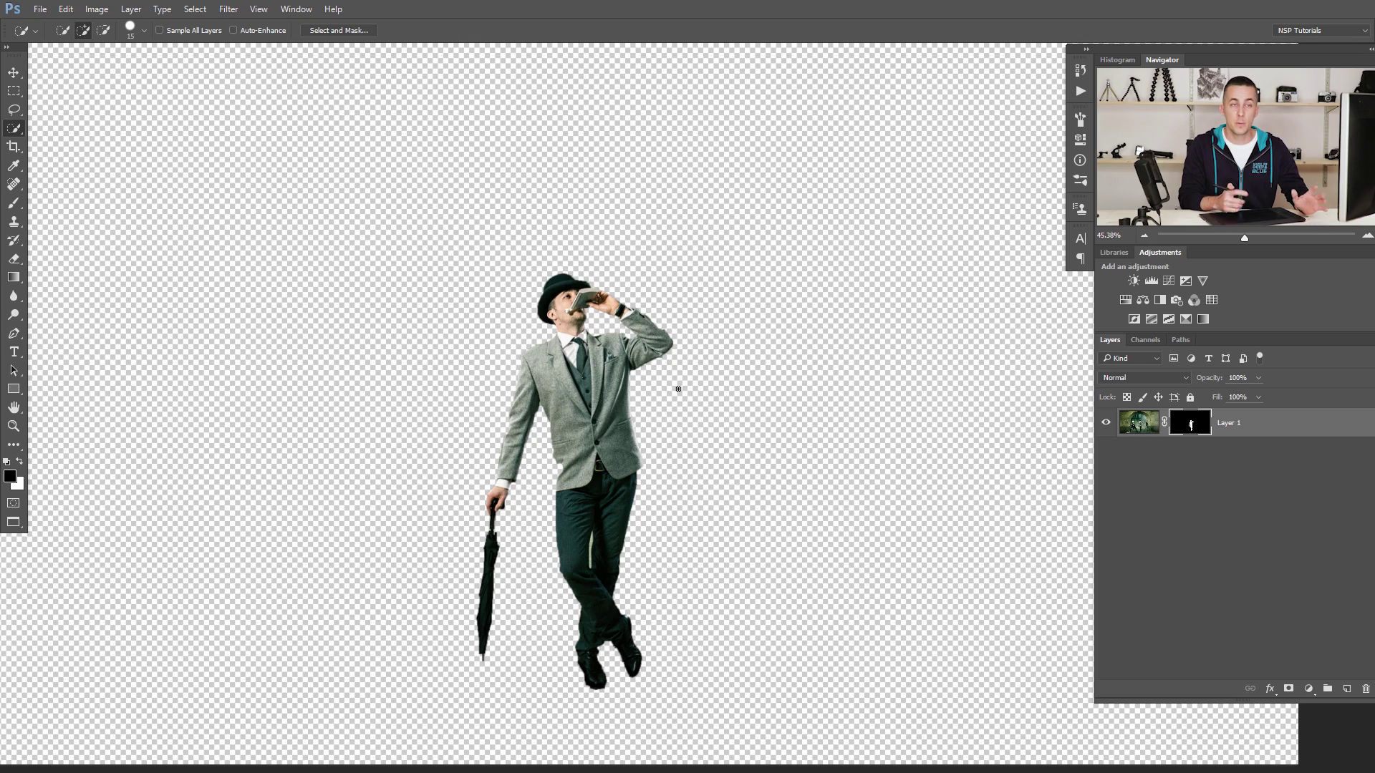
Paint white on the mask around the hat with a 25 px brush to reveal a rim of background along its outer edge.
scroll(550, 317, "up", 5)
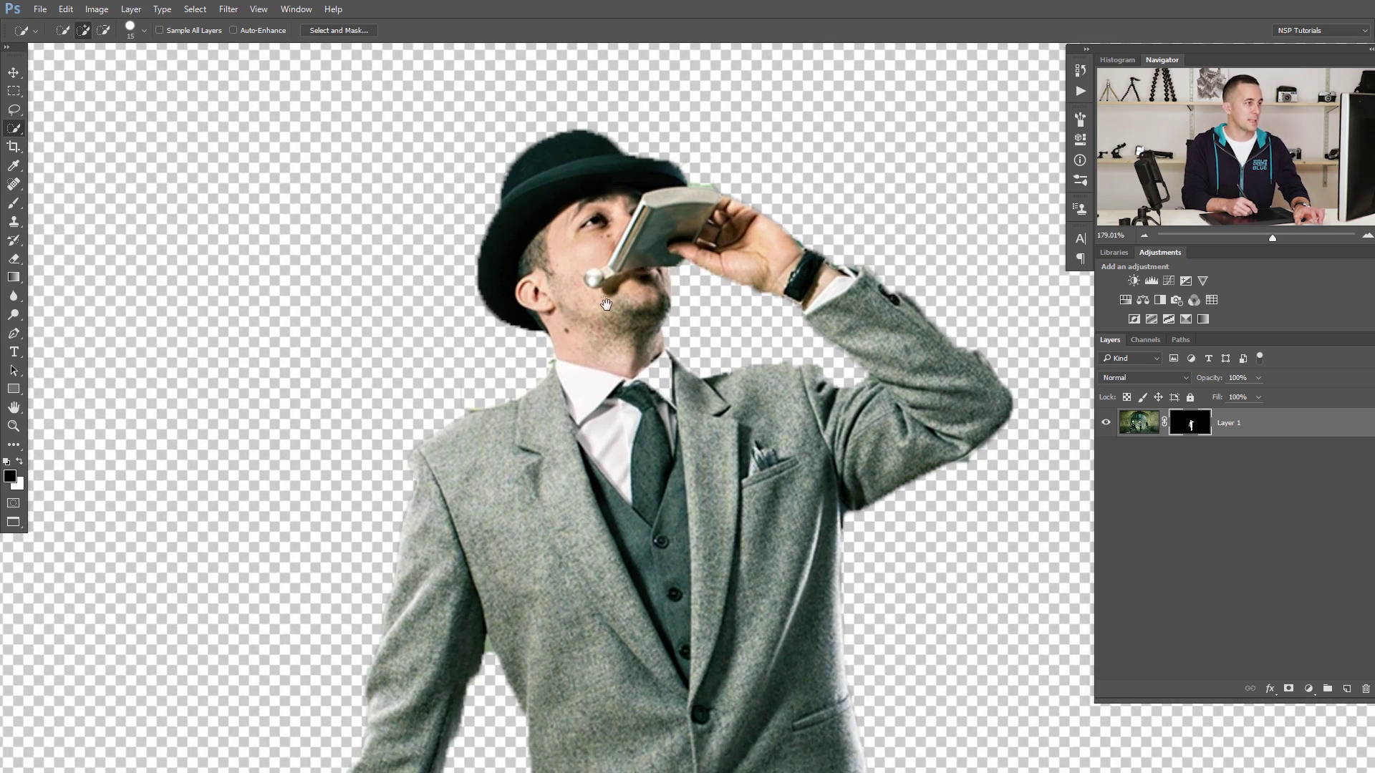
left_click_drag(605, 304, 585, 322)
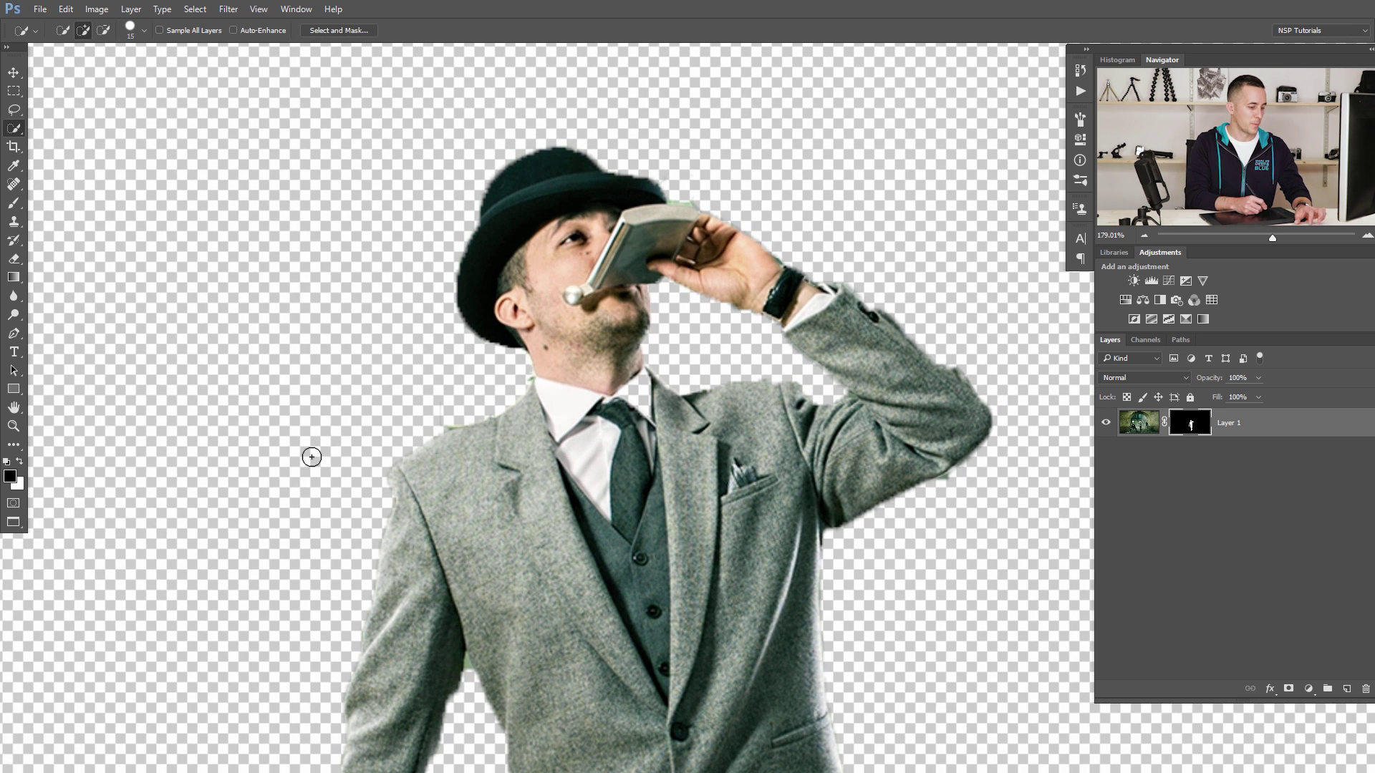
key("b")
key("x")
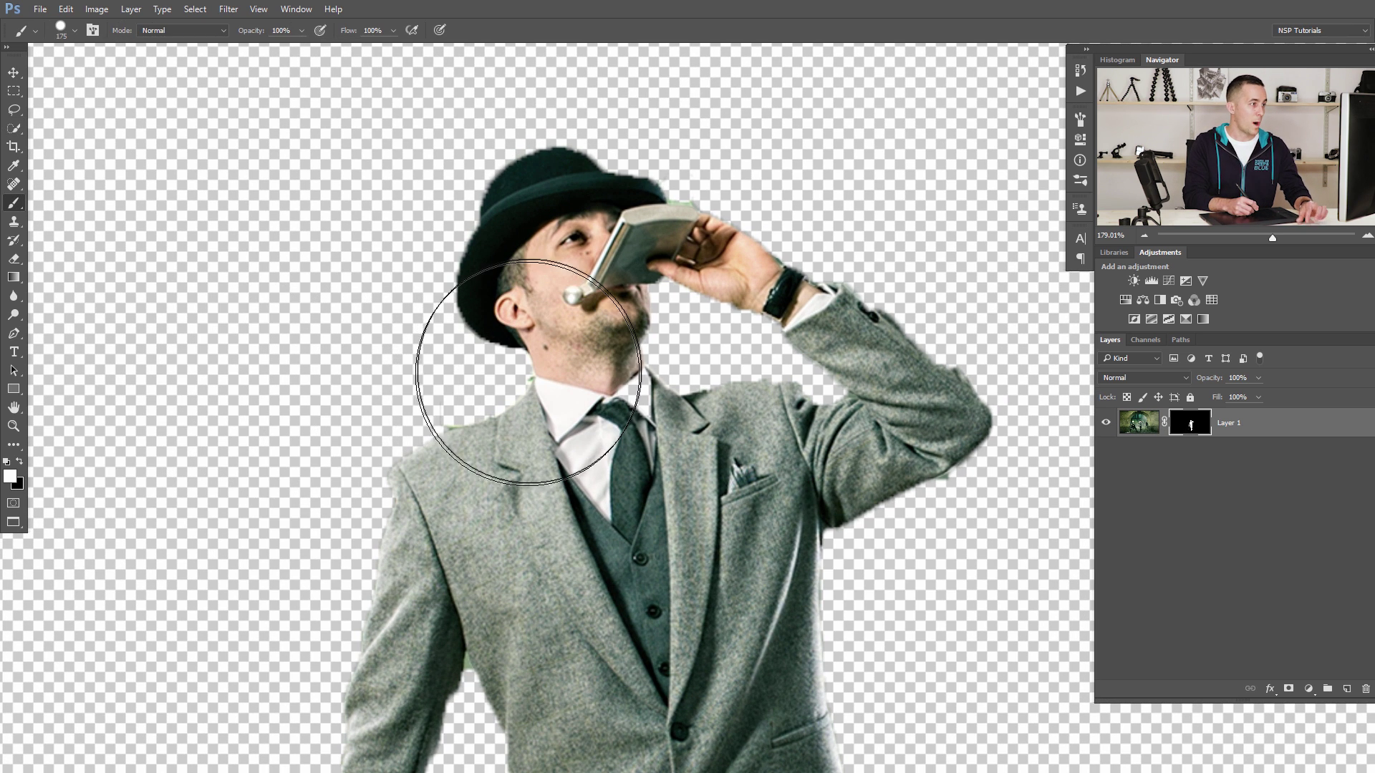
key("bracketleft")
key("bracketleft")
key("bracketleft")
key("bracketleft")
key("bracketleft")
key("bracketleft")
key("bracketleft")
key("bracketleft")
key("bracketleft")
key("bracketleft")
key("bracketleft")
key("bracketleft")
key("bracketleft")
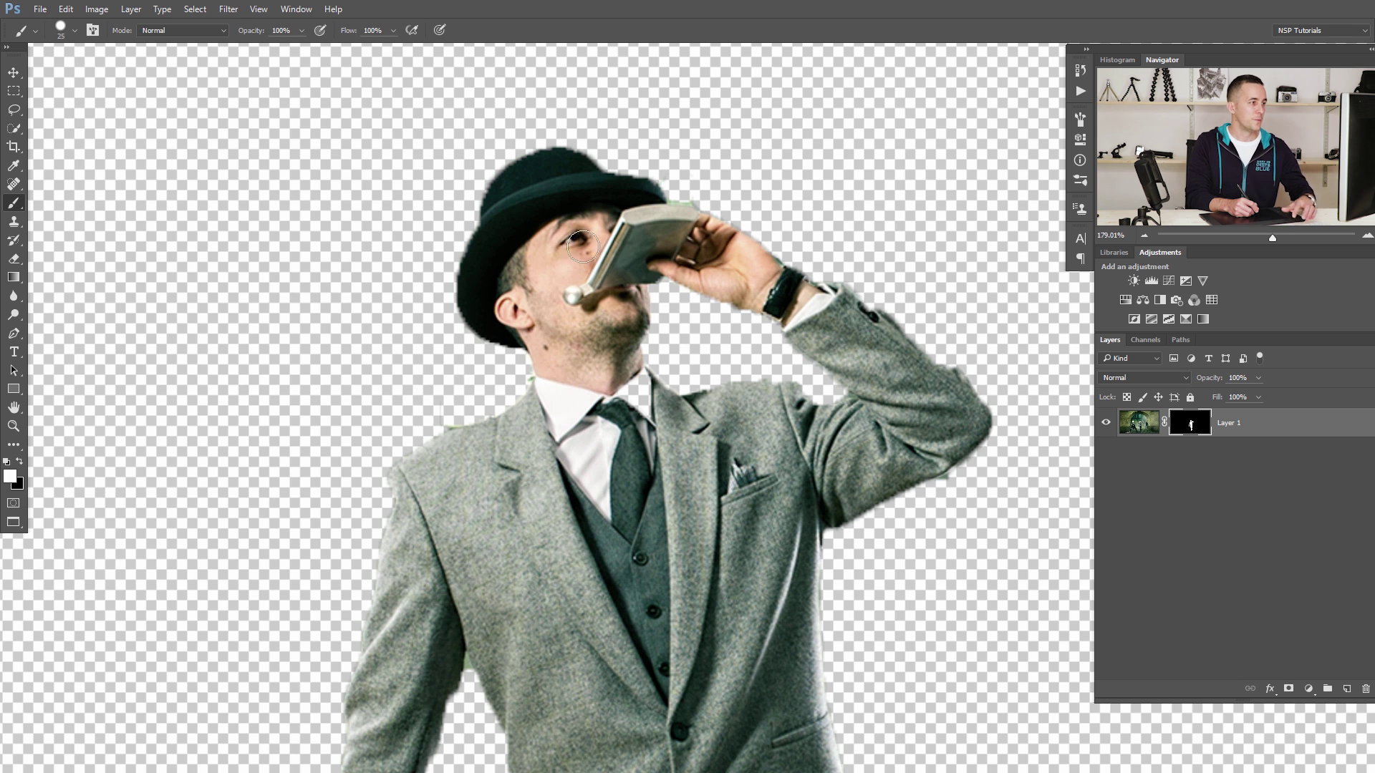
left_click_drag(543, 285, 555, 333)
left_click_drag(511, 239, 537, 271)
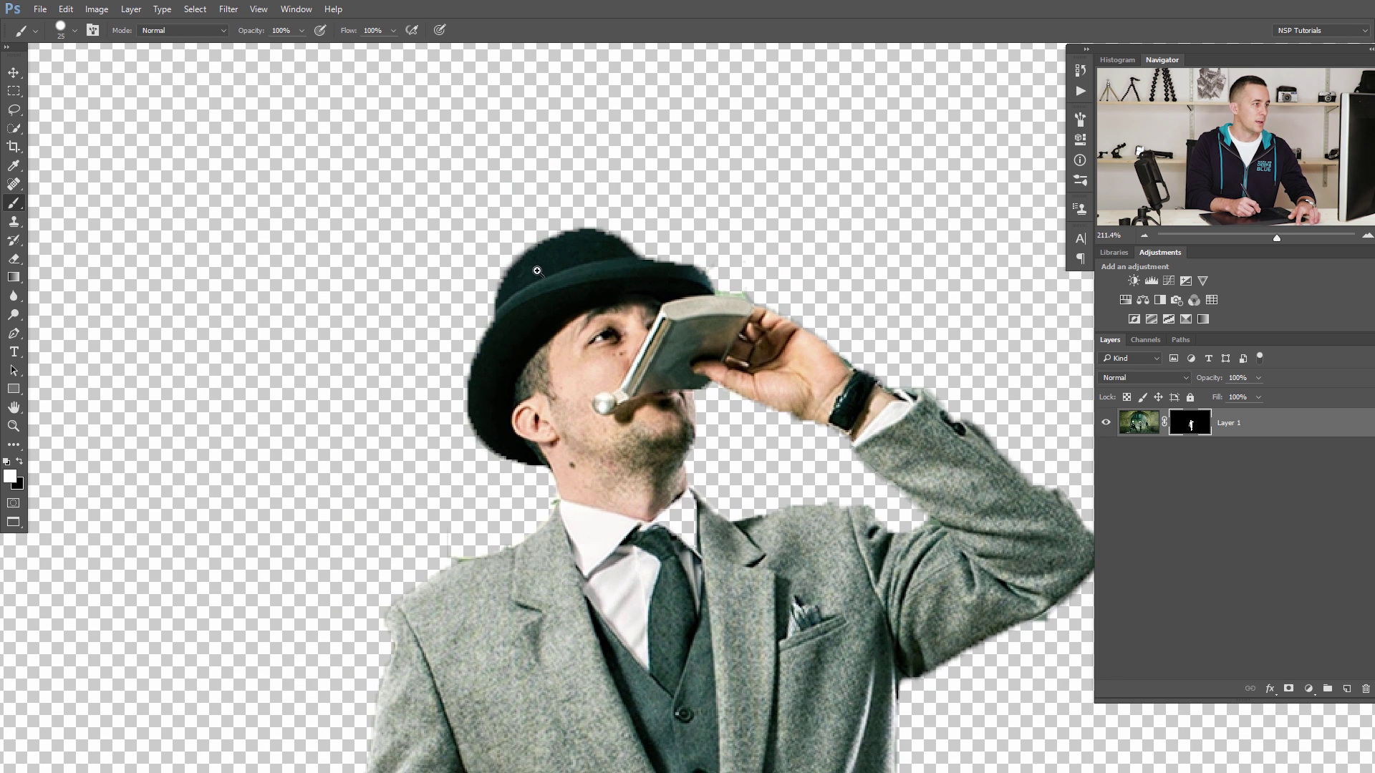
scroll(537, 270, "up", 2)
mouse_move(640, 242)
left_mouse_down()
mouse_move(590, 221)
mouse_move(516, 252)
mouse_move(499, 276)
mouse_move(461, 399)
mouse_move(464, 462)
mouse_move(498, 496)
mouse_move(532, 494)
left_mouse_up()
Paint black on the mask with a 10 px brush to hide the green background rim around the hat.
key("x")
key("bracketleft")
key("bracketleft")
key("bracketleft")
key("bracketleft")
key("bracketleft")
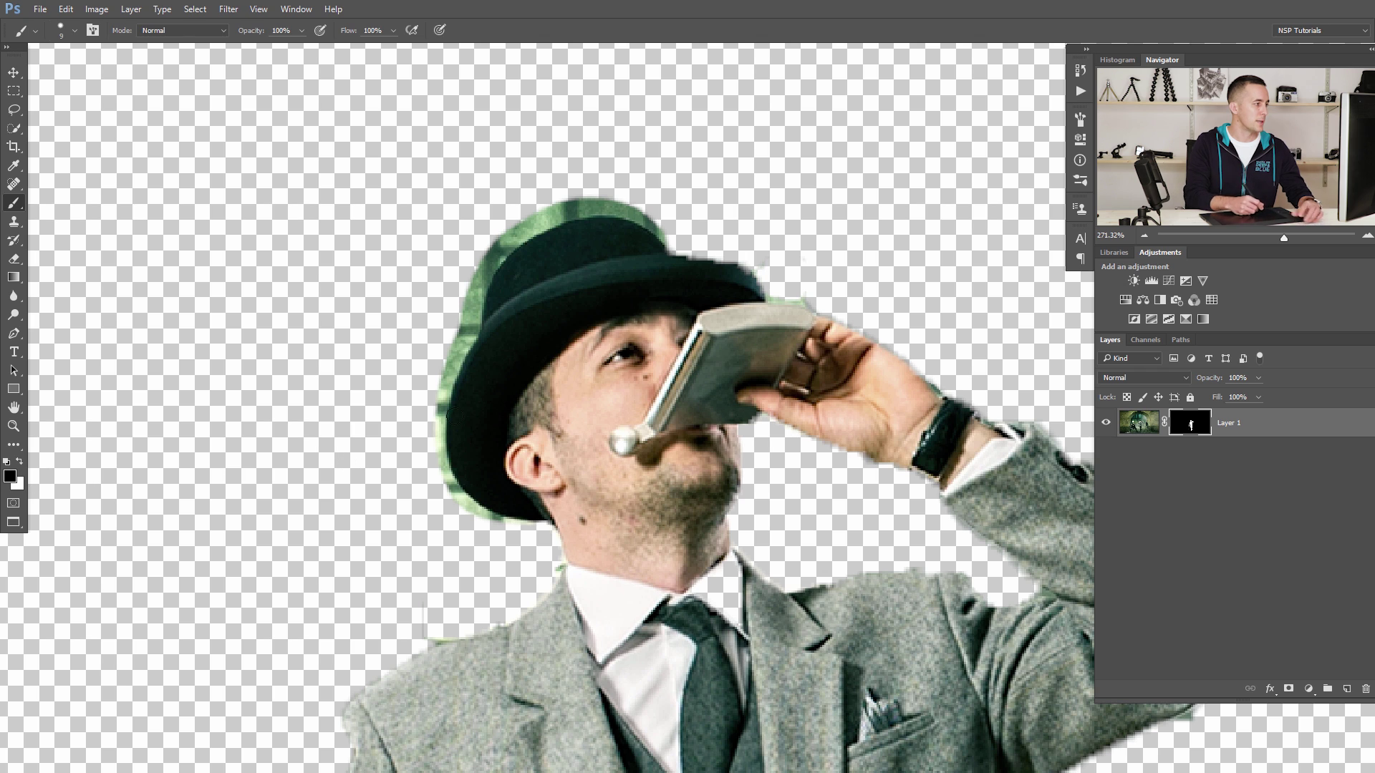
key("bracketright")
mouse_move(456, 347)
left_mouse_down()
mouse_move(438, 455)
mouse_move(448, 488)
mouse_move(510, 524)
left_mouse_up()
mouse_move(449, 366)
left_mouse_down()
mouse_move(490, 262)
mouse_move(540, 223)
mouse_move(611, 211)
mouse_move(677, 239)
left_mouse_up()
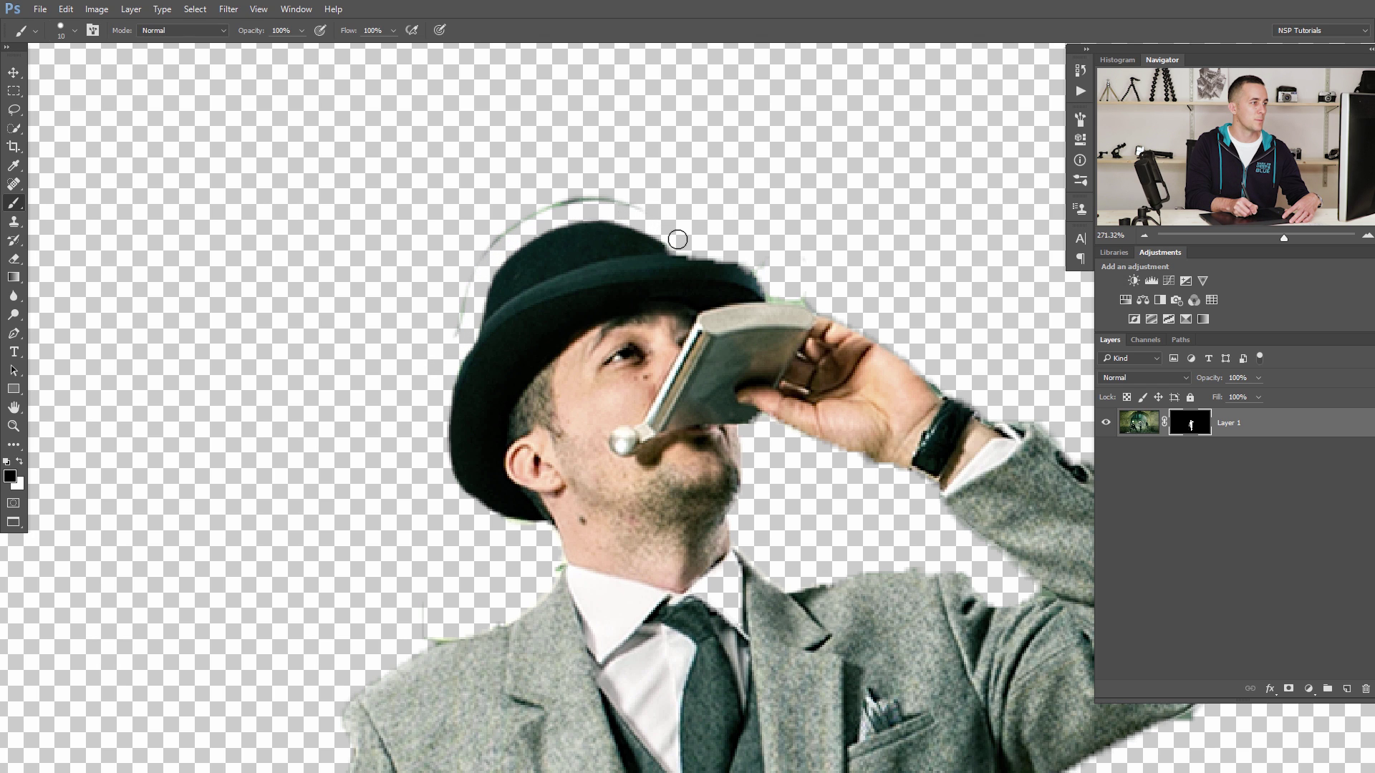
mouse_move(607, 192)
left_mouse_down()
mouse_move(511, 218)
mouse_move(457, 279)
left_mouse_up()
left_click_drag(510, 214, 452, 345)
Paint white on the mask along the outer edge of the raised sleeve to restore its missing parts.
mouse_move(740, 230)
left_mouse_down()
mouse_move(624, 205)
mouse_move(618, 239)
mouse_move(650, 257)
mouse_move(608, 227)
left_mouse_up()
left_click_drag(658, 272, 596, 220)
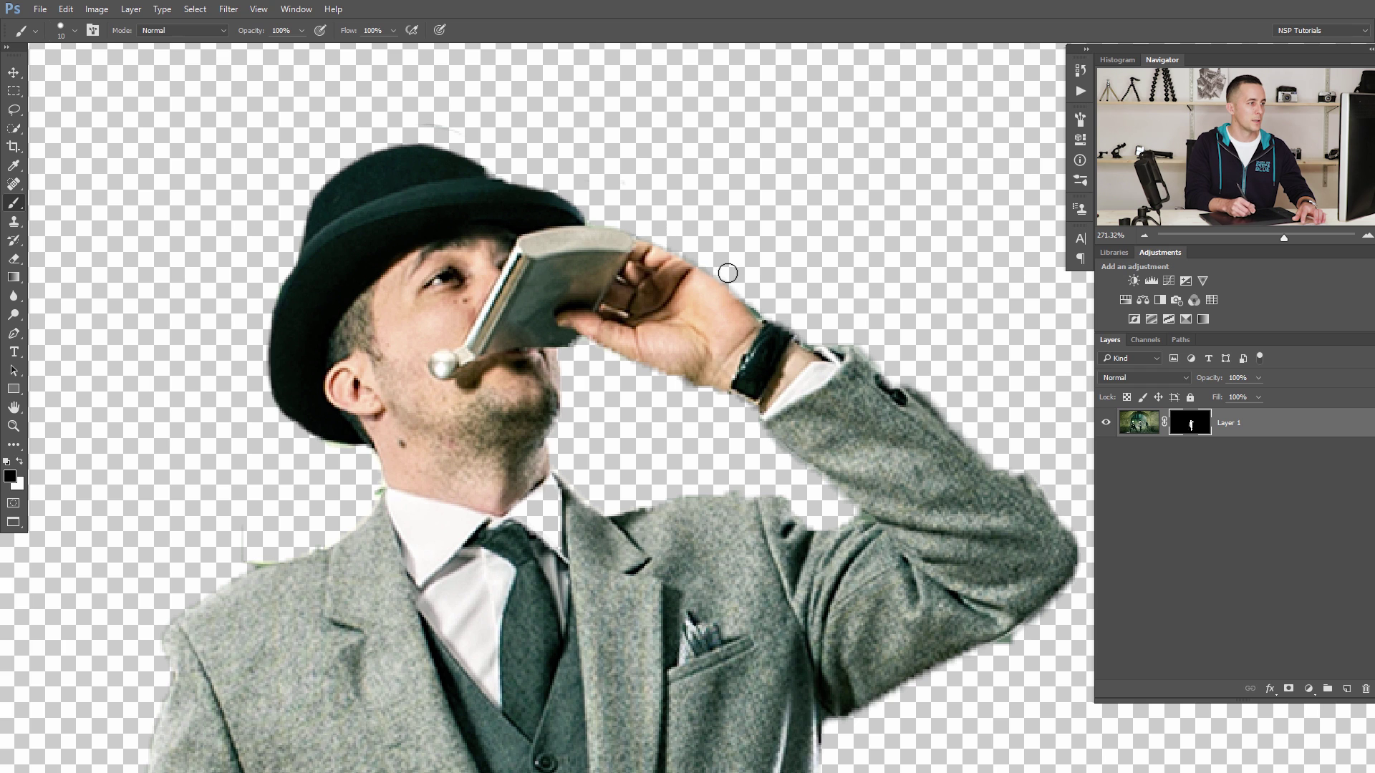
left_click_drag(960, 398, 783, 276)
key("x")
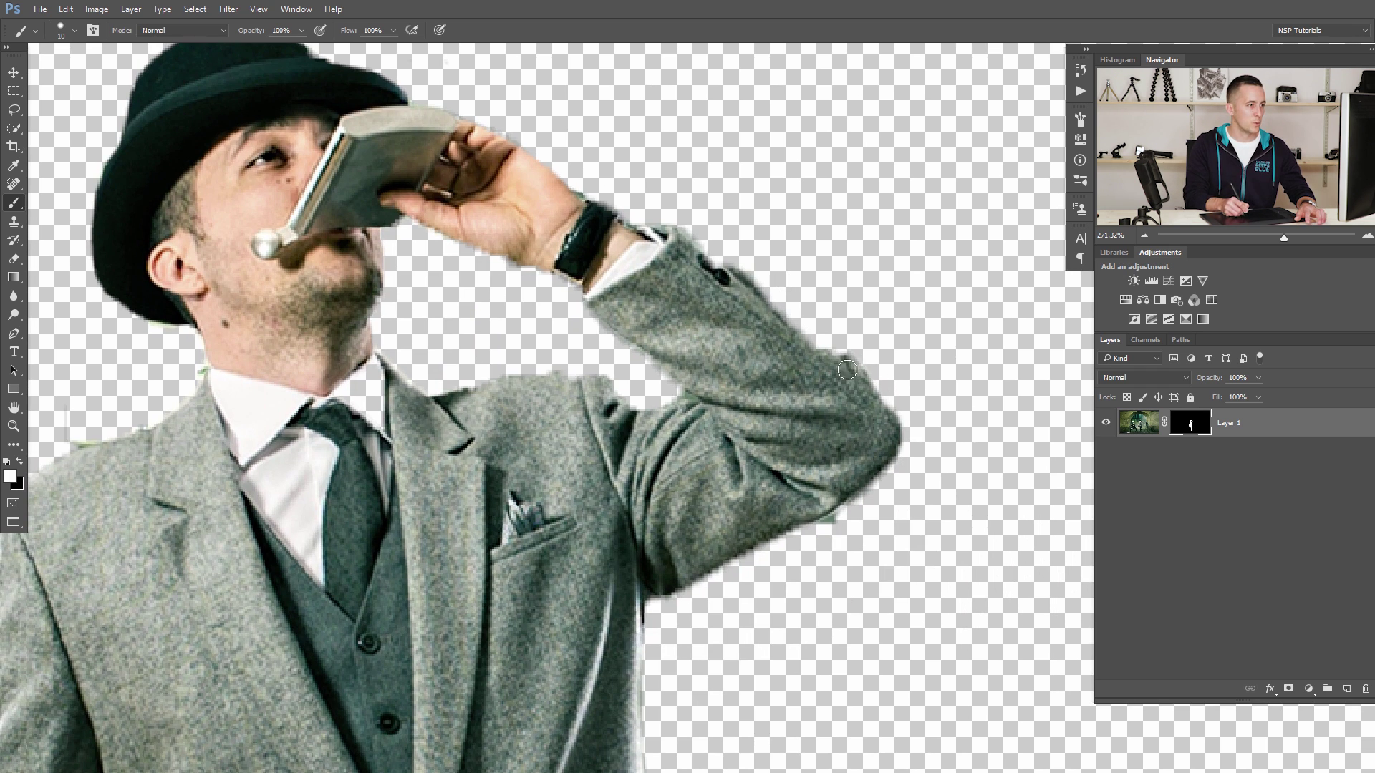
mouse_move(847, 365)
left_mouse_down()
mouse_move(675, 226)
mouse_move(752, 258)
left_mouse_up()
key("x")
Paint on the mask in the gap below the raised arm and along the adjoining shoulder and collar to refine the edge.
key("x")
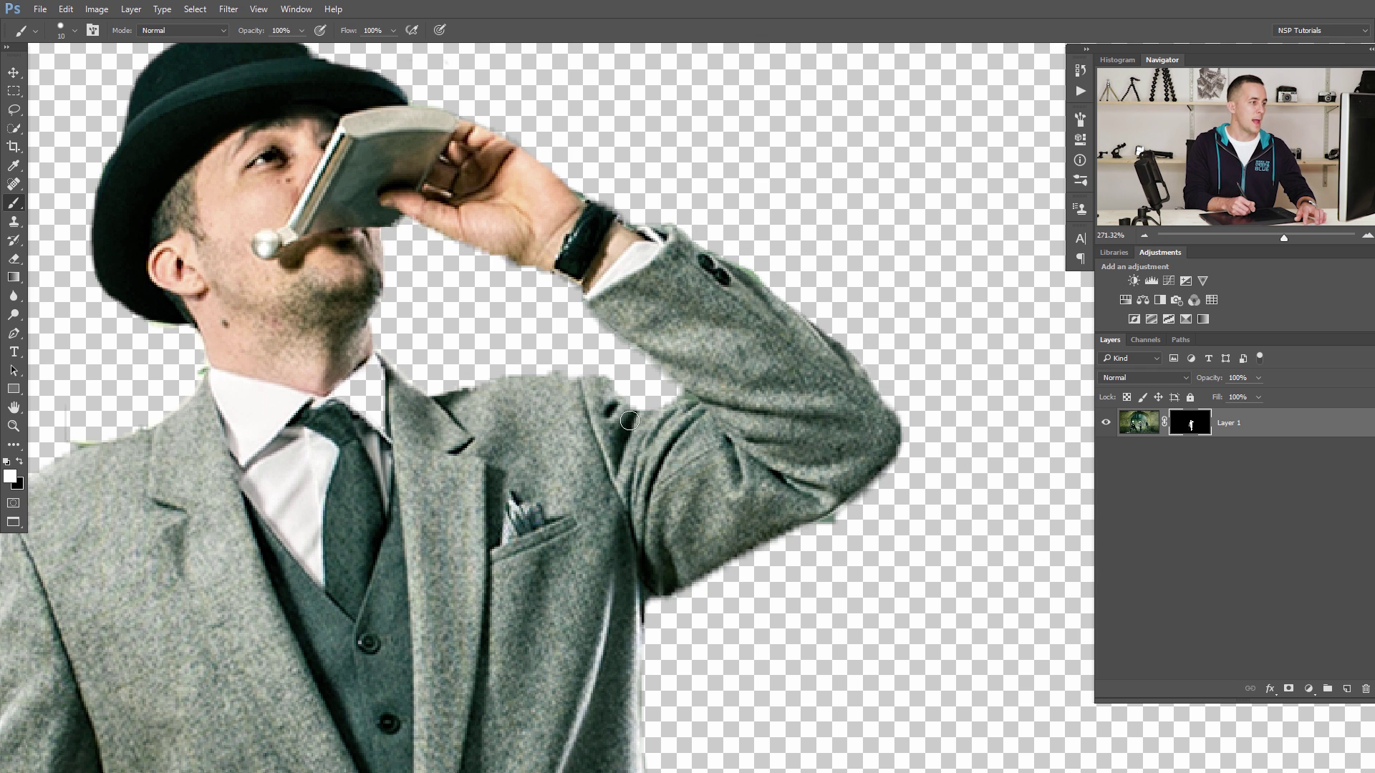
mouse_move(690, 396)
left_mouse_down()
mouse_move(601, 410)
mouse_move(659, 411)
mouse_move(650, 397)
mouse_move(678, 394)
mouse_move(630, 392)
left_mouse_up()
key("x")
key("x")
left_click_drag(448, 401, 429, 399)
key("x")
key("x")
left_click_drag(336, 386, 379, 413)
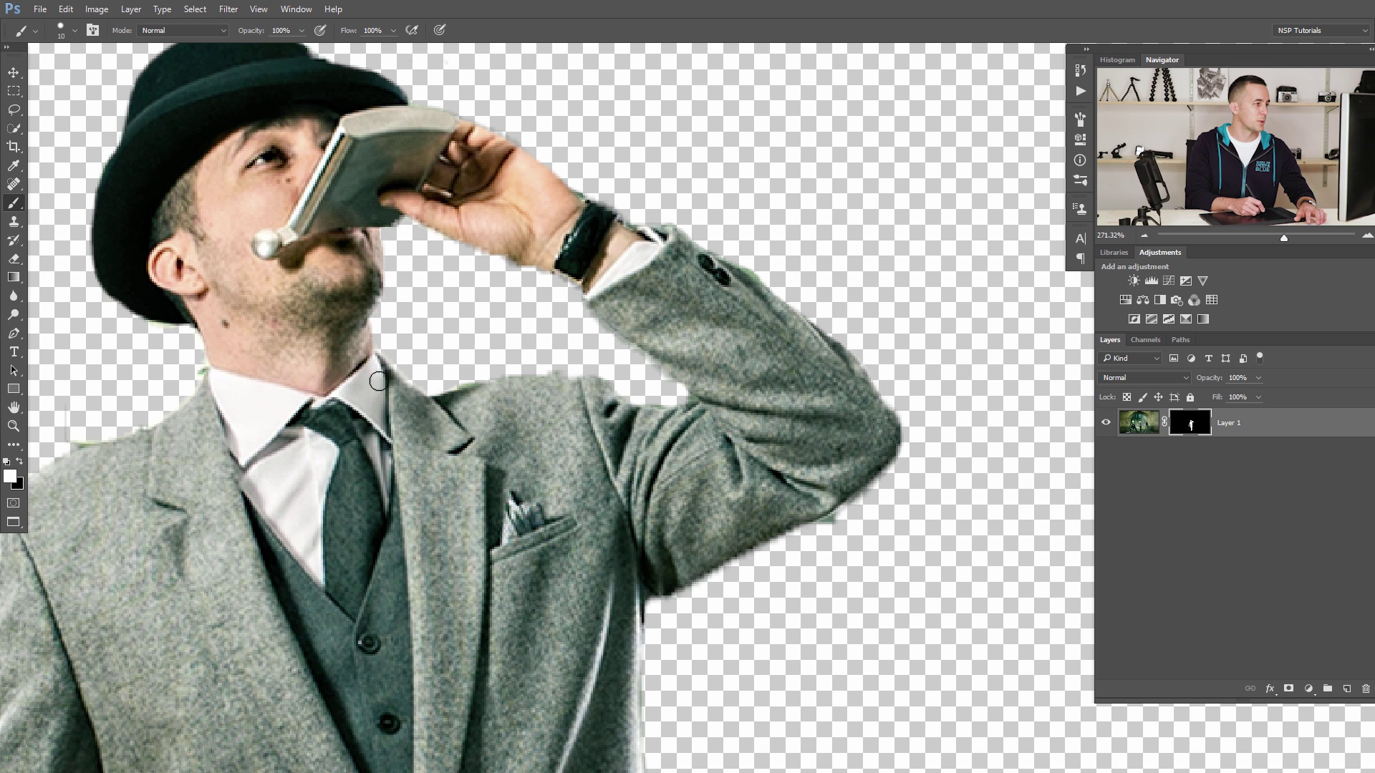
Paint black on the mask to hide the green background rim beside the shirt collar and above the shoulder of the lowered arm.
left_click_drag(189, 394, 302, 366)
key("z")
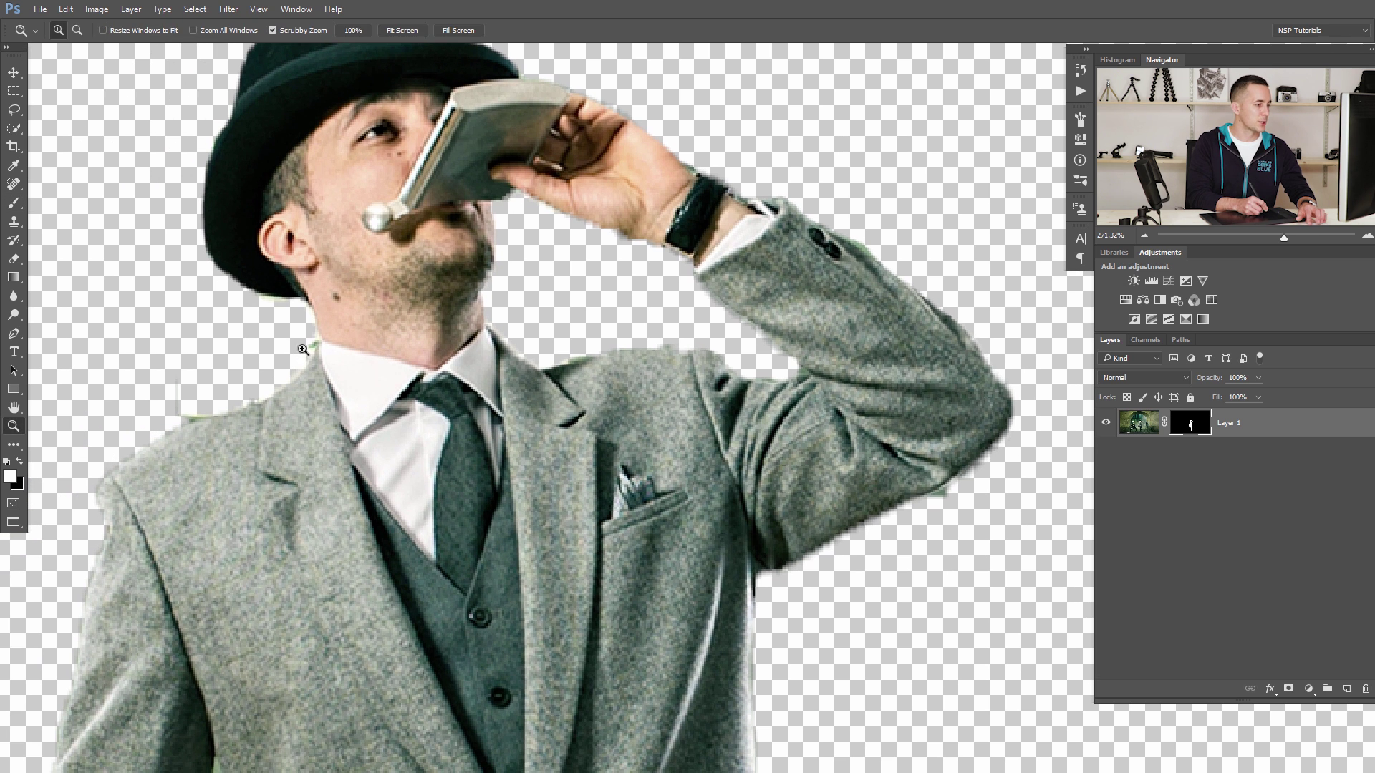
key("b")
key("x")
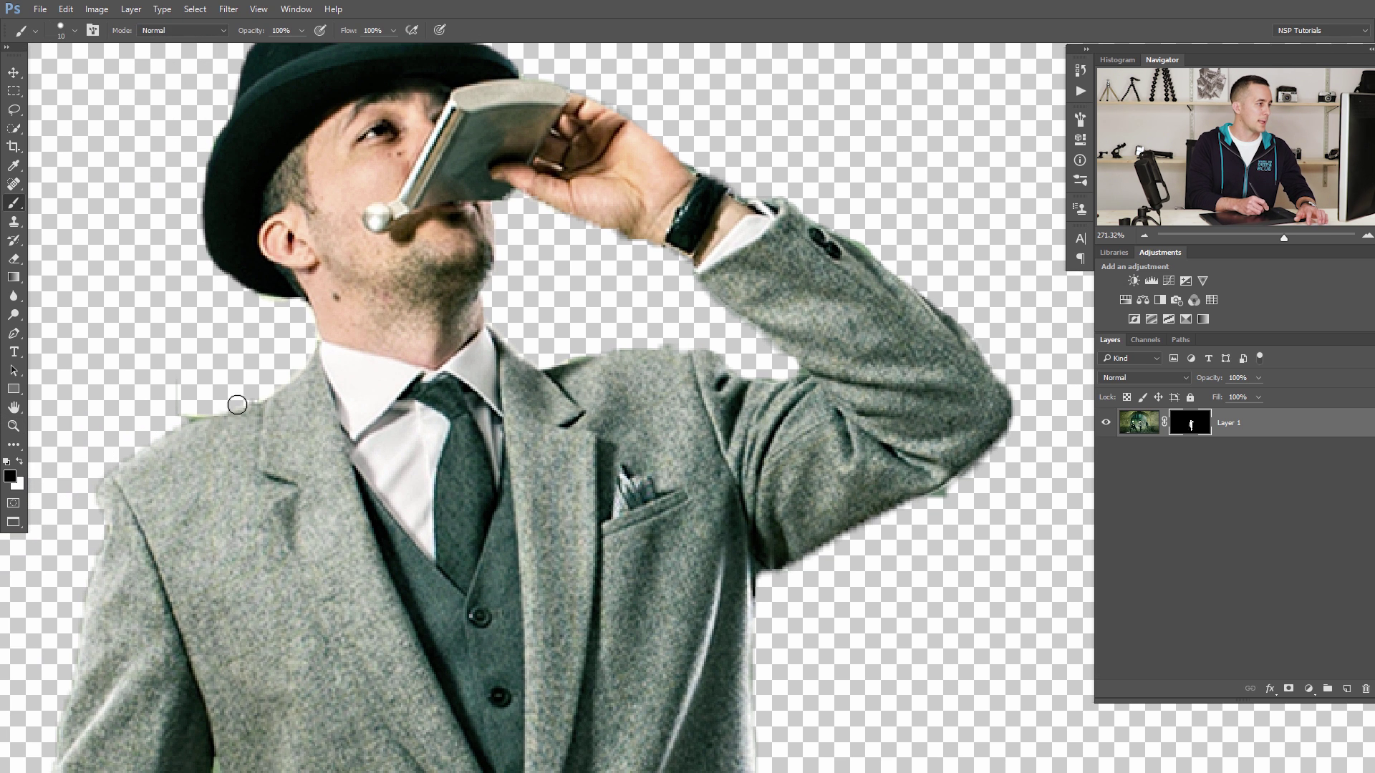
mouse_move(213, 401)
left_mouse_down()
mouse_move(115, 462)
mouse_move(353, 260)
left_mouse_up()
Refine the mask at the armpit and along the inner edge of the lowered sleeve with small white and black strokes.
left_click_drag(360, 328, 339, 380)
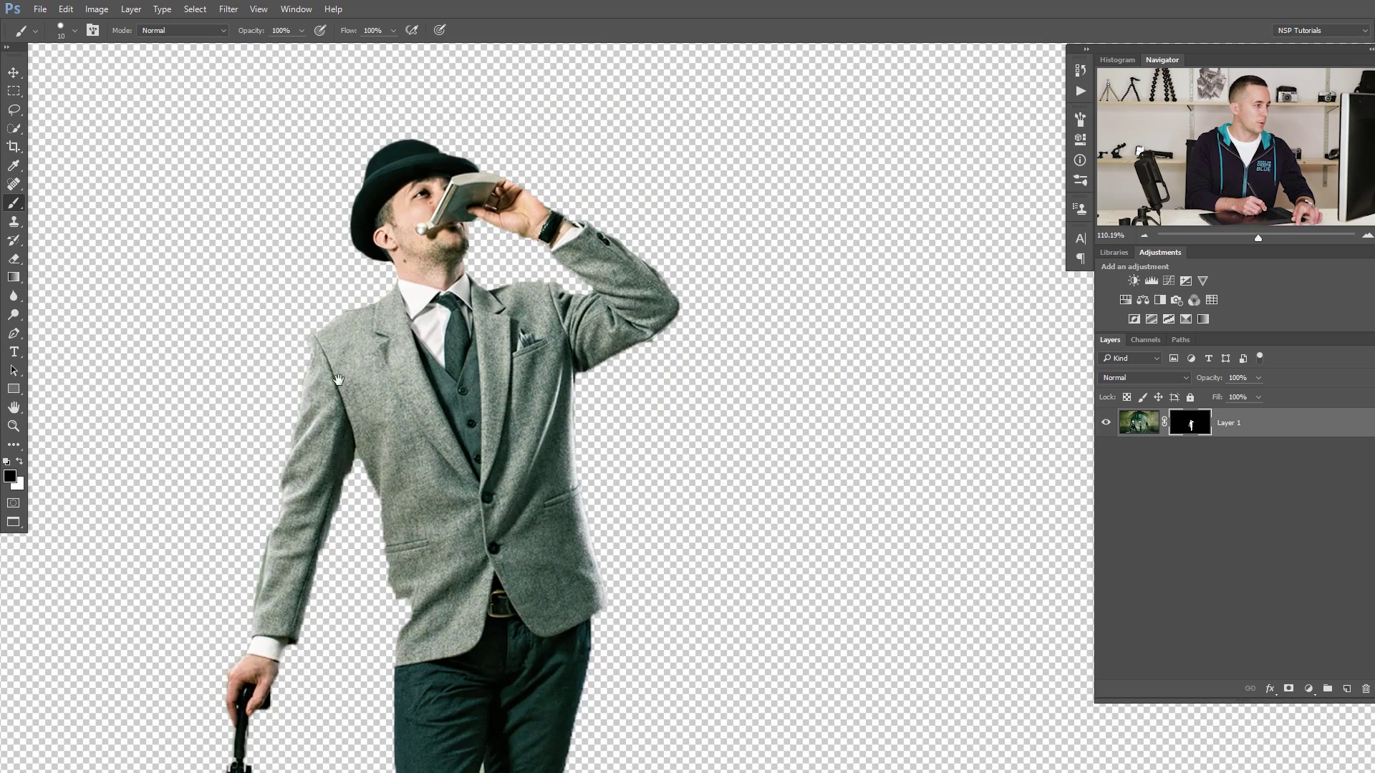
scroll(443, 414, "up", 5)
key("bracketleft")
key("bracketleft")
key("bracketleft")
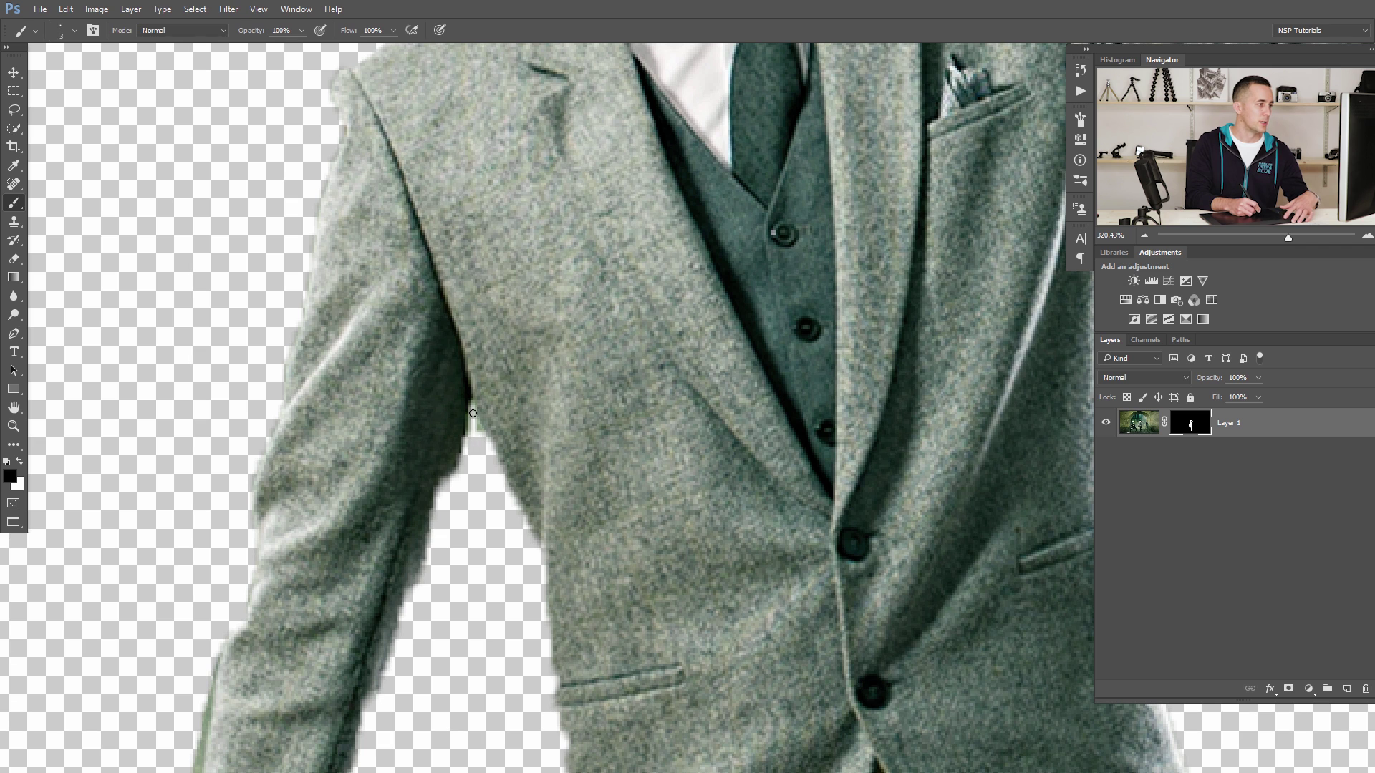
key("x")
left_click_drag(455, 451, 419, 553)
key("x")
mouse_move(458, 480)
left_mouse_down()
mouse_move(436, 542)
mouse_move(429, 306)
left_mouse_up()
Hide the green rim along the lowered sleeve's outer edge with black and restore missing fabric there with white.
left_click_drag(411, 435, 391, 474)
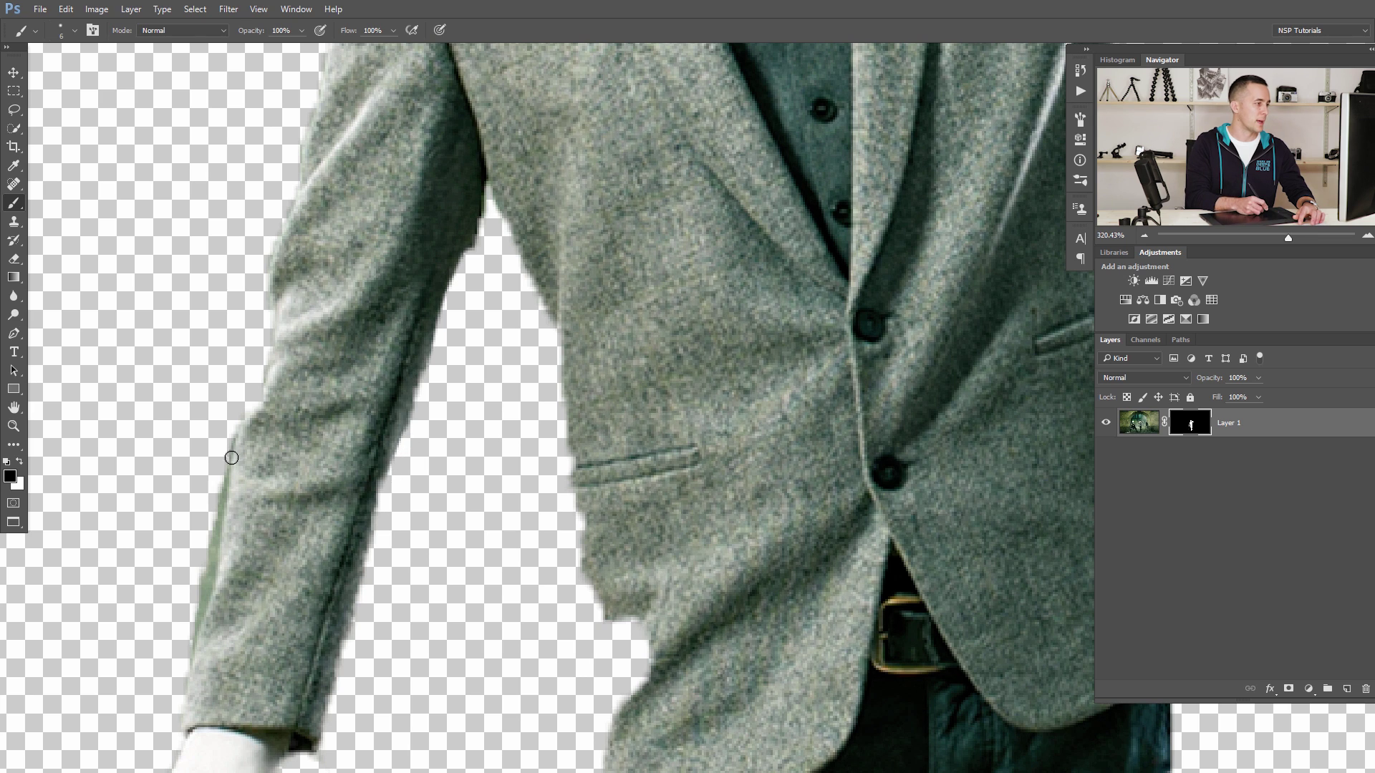
left_click_drag(227, 452, 179, 696)
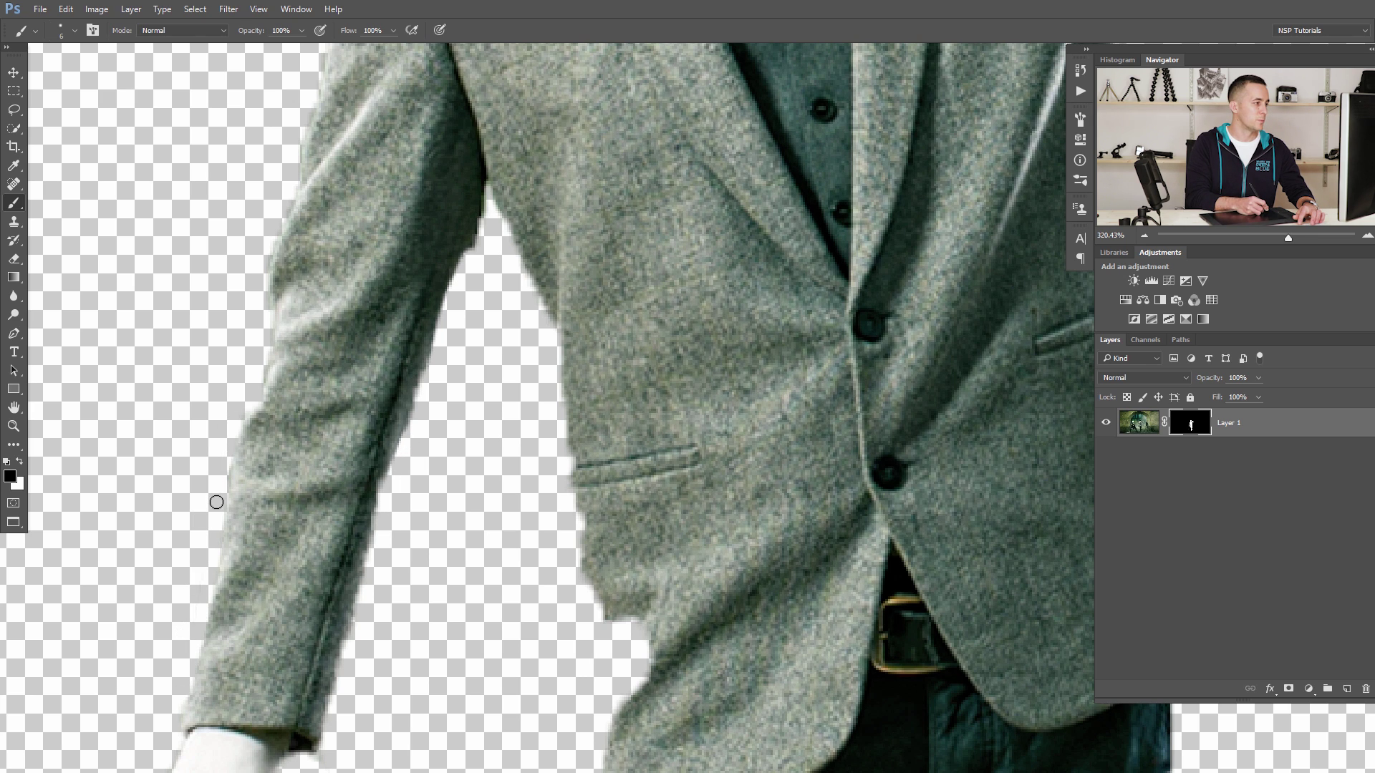
key("x")
mouse_move(274, 316)
left_mouse_down()
mouse_move(260, 399)
mouse_move(266, 335)
mouse_move(245, 399)
left_mouse_up()
key("x")
Paint white on the mask with a 30 px brush to restore the missing lower edge of the jacket.
left_click_drag(397, 362, 244, 387)
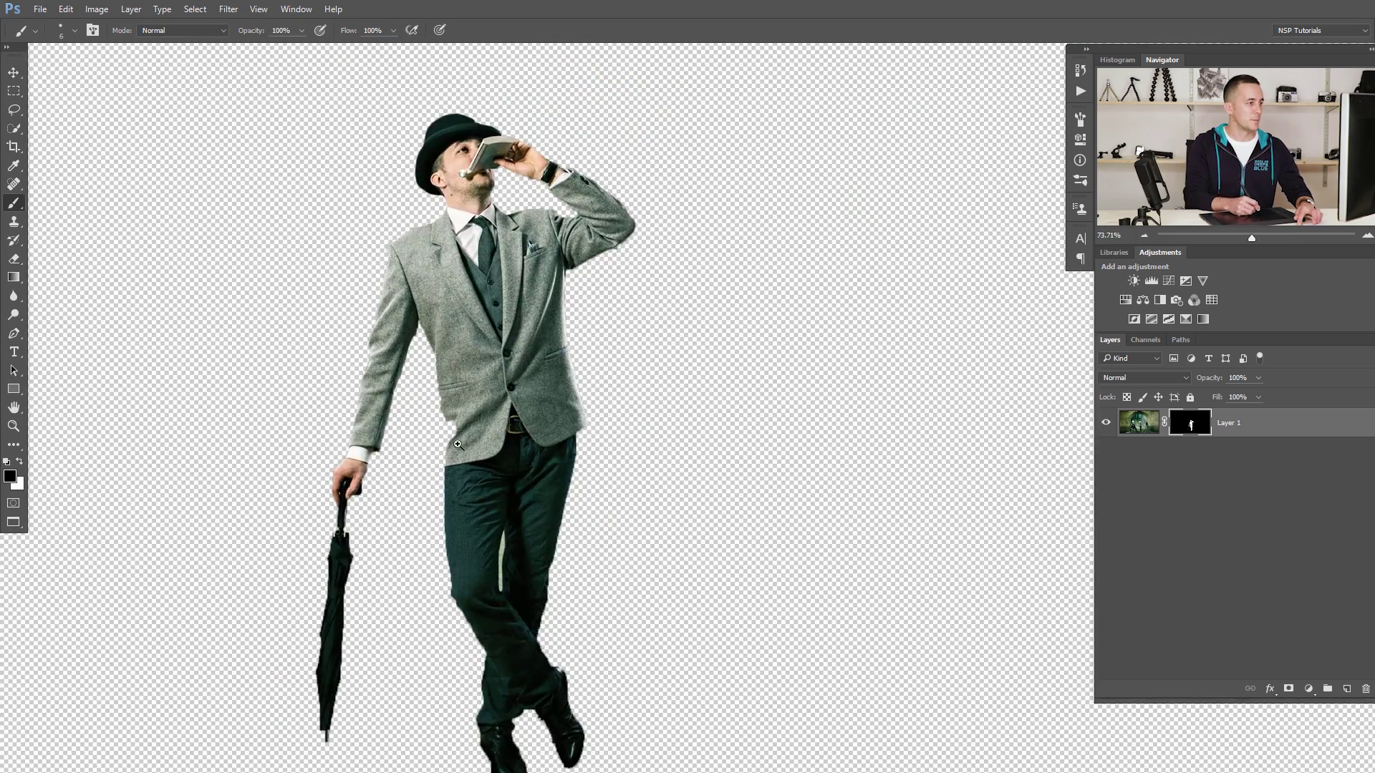
left_click_drag(458, 445, 522, 440)
key("x")
key("bracketright")
key("bracketright")
key("bracketright")
key("bracketright")
key("bracketright")
key("bracketright")
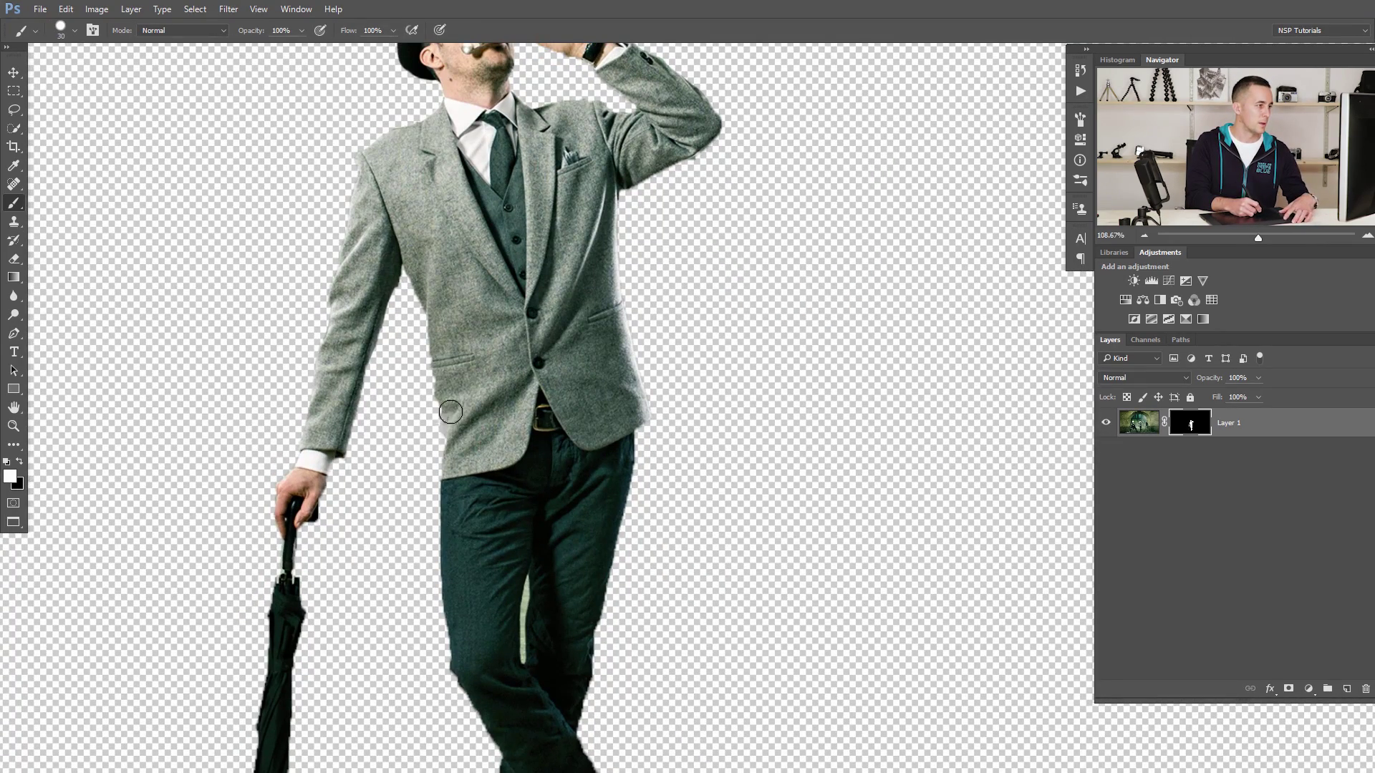
Paint black on the mask with a small brush to hide the background strip between the man's legs.
mouse_move(522, 607)
left_mouse_down()
mouse_move(522, 420)
mouse_move(543, 442)
left_mouse_up()
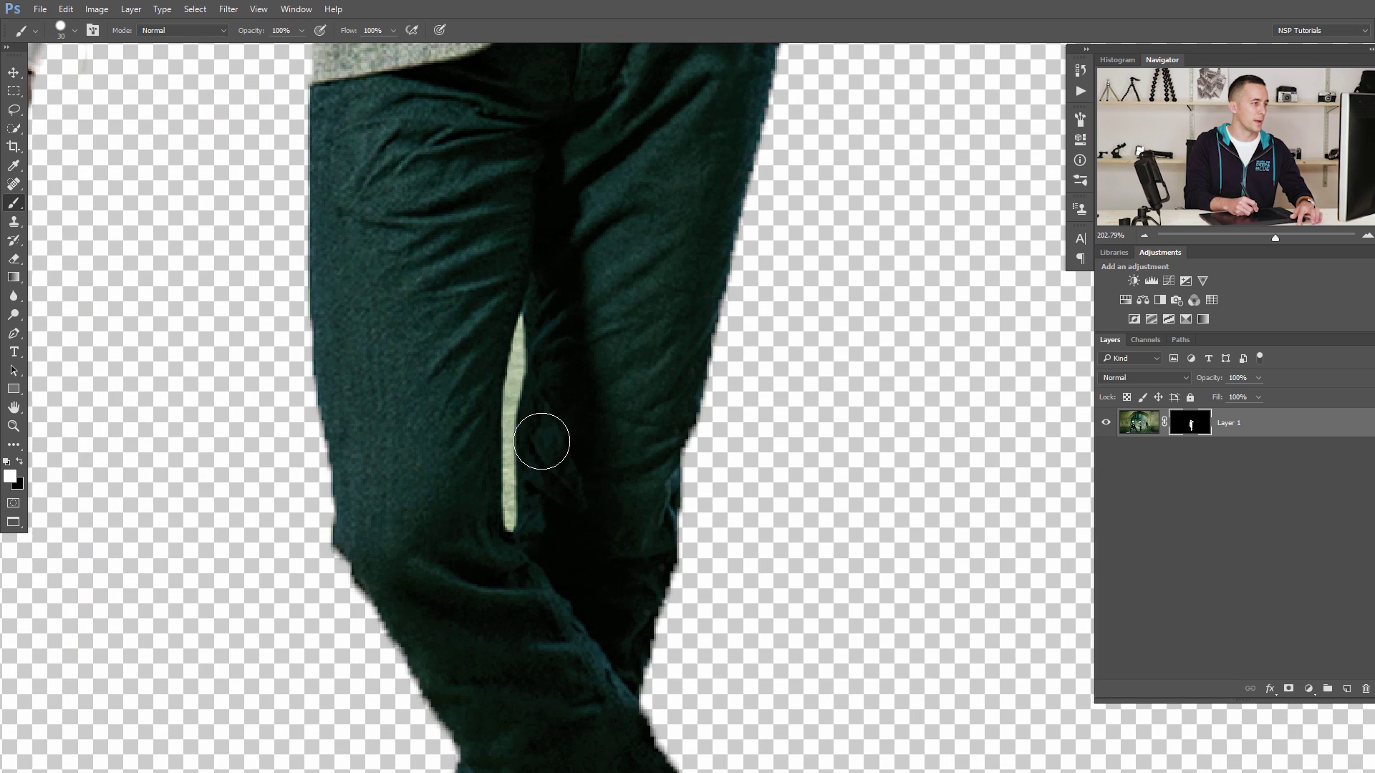
key("bracketleft")
key("bracketleft")
key("bracketleft")
key("bracketleft")
key("bracketleft")
key("bracketleft")
key("x")
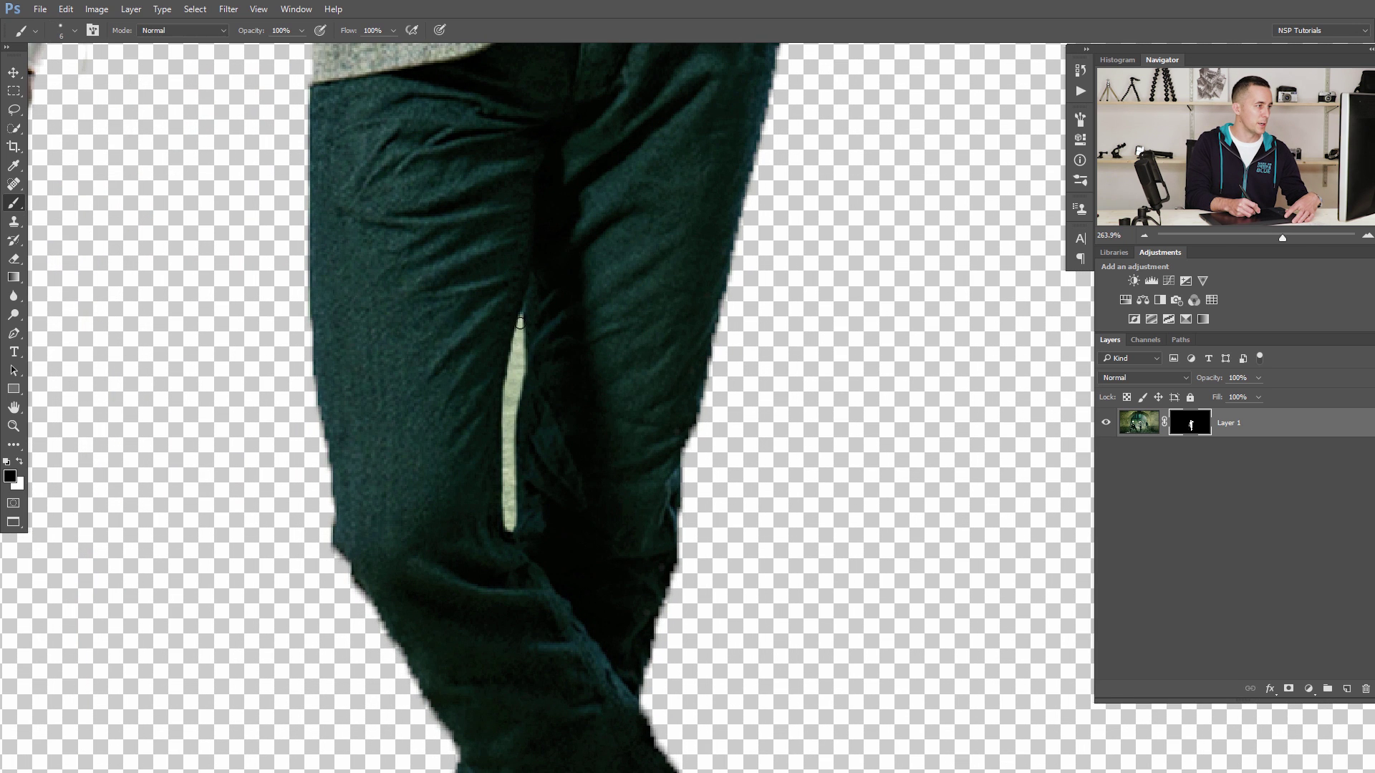
mouse_move(521, 322)
left_mouse_down()
mouse_move(508, 502)
mouse_move(512, 470)
left_mouse_up()
mouse_move(513, 412)
left_mouse_down()
mouse_move(520, 359)
mouse_move(513, 546)
left_mouse_up()
Toggle Layer 1's mask off and on to compare the cutout with the full image, leaving the mask disabled.
mouse_move(608, 435)
left_mouse_down()
mouse_move(549, 440)
mouse_move(580, 458)
mouse_move(591, 422)
left_mouse_up()
scroll(591, 423, "down", 3)
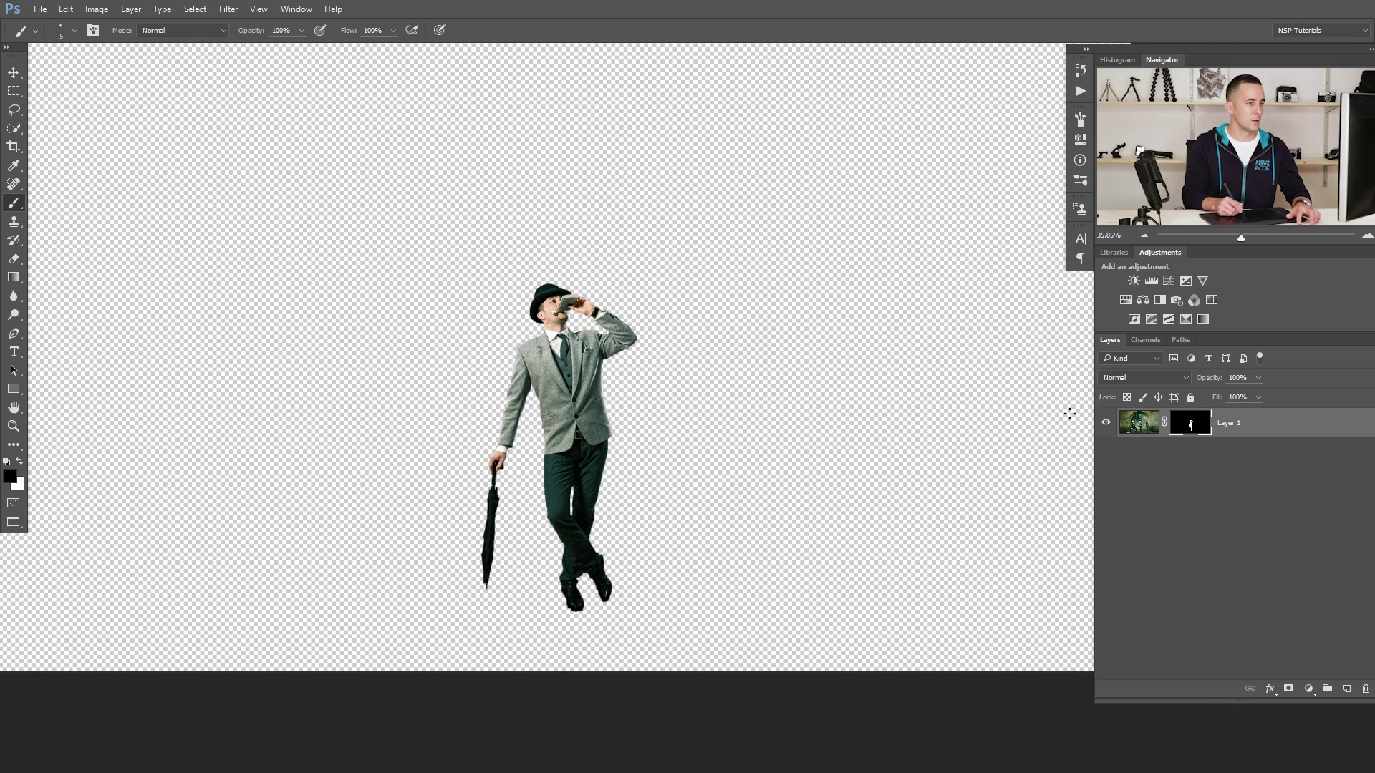
left_click_drag(804, 423, 849, 482)
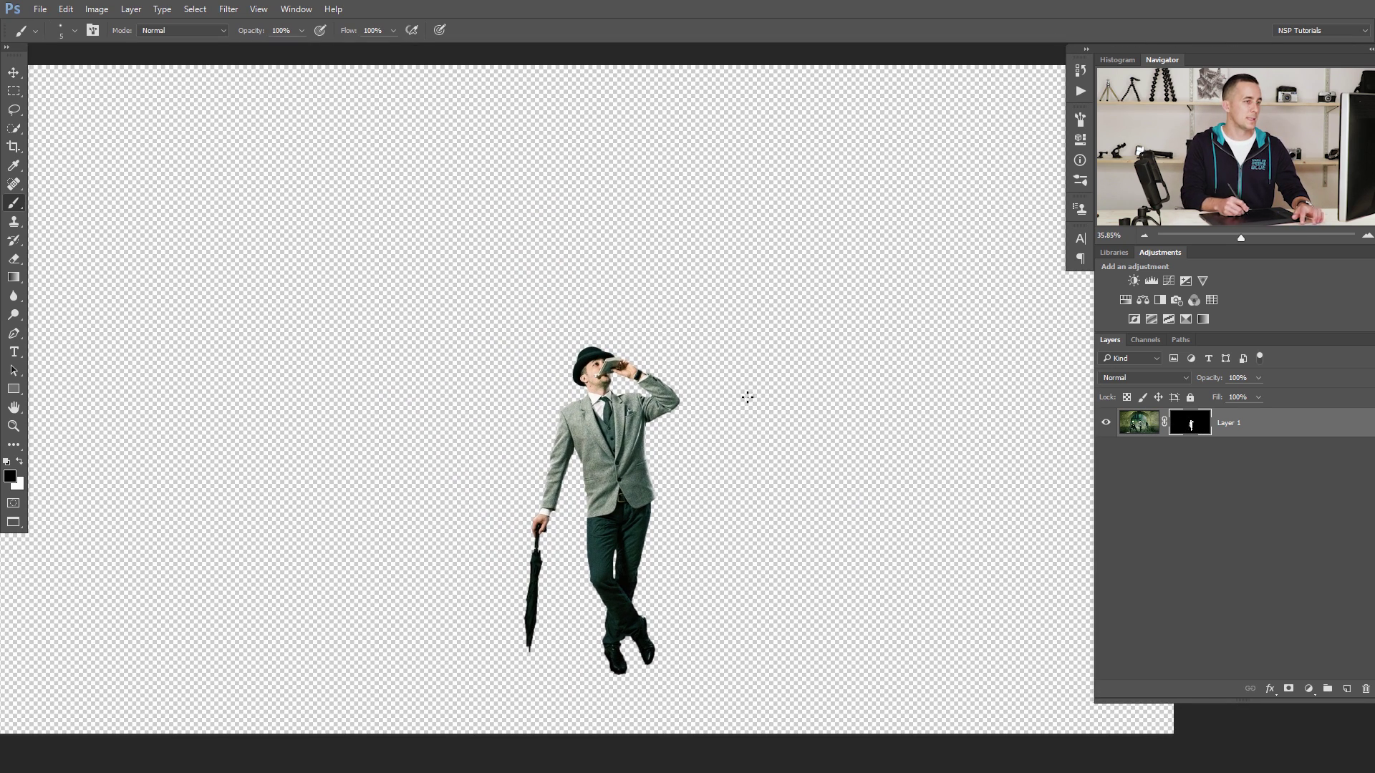
left_click(1192, 425, "shift")
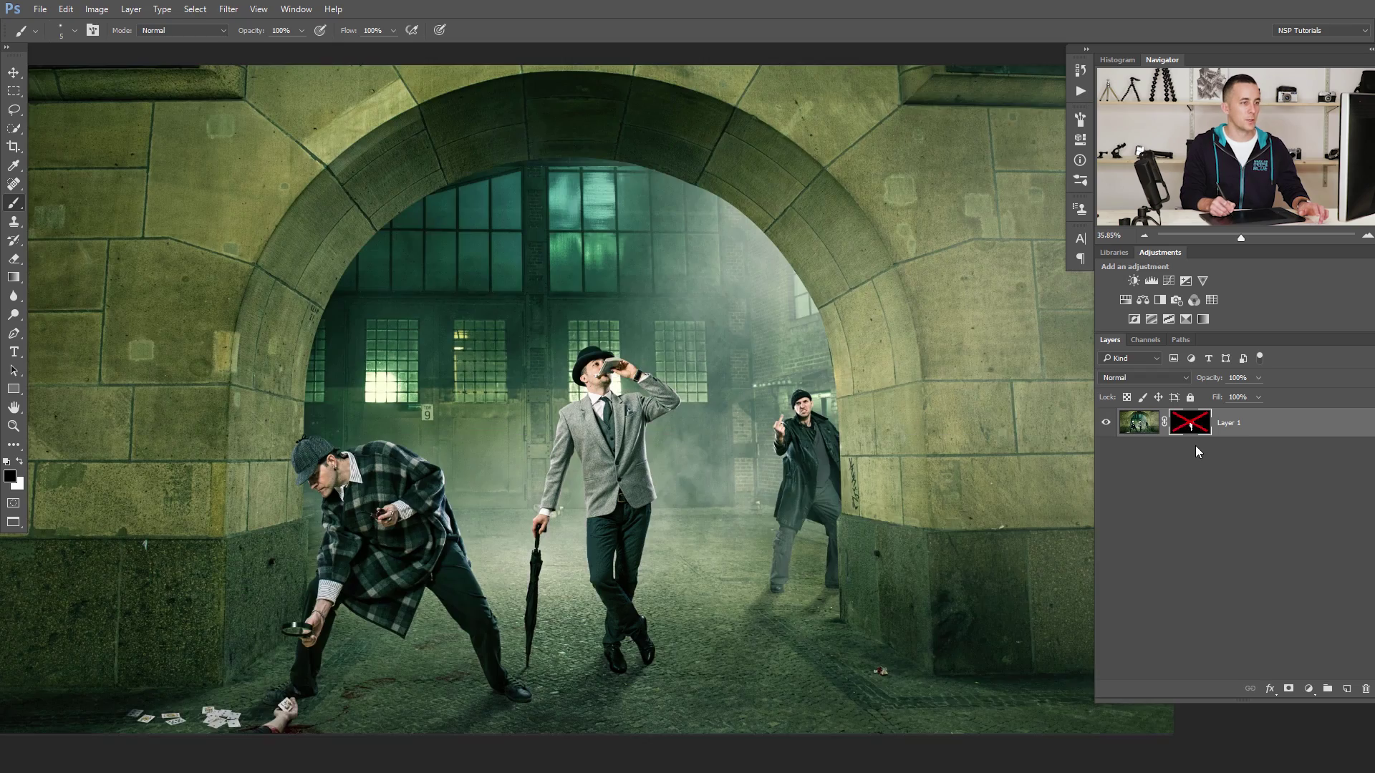
left_click(1192, 425, "shift")
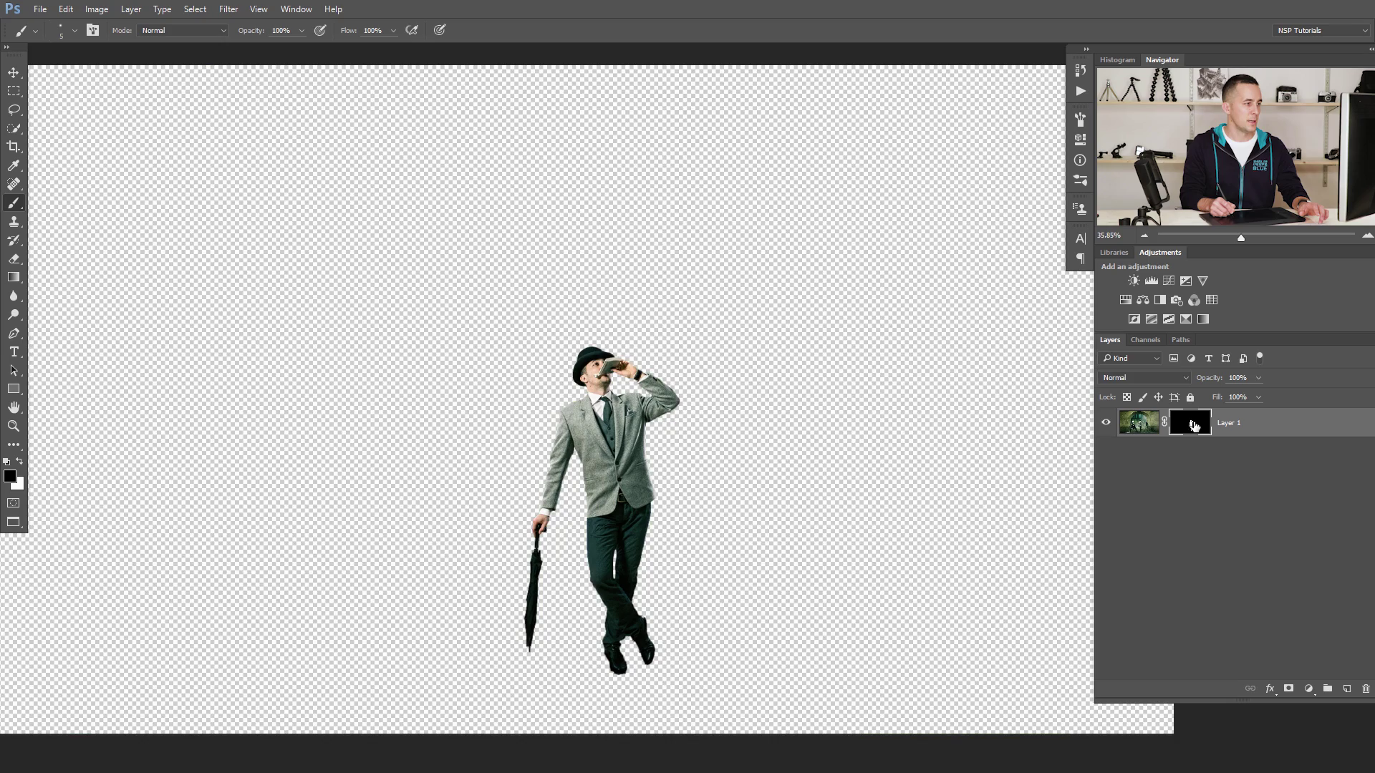
left_click(1192, 425, "shift")
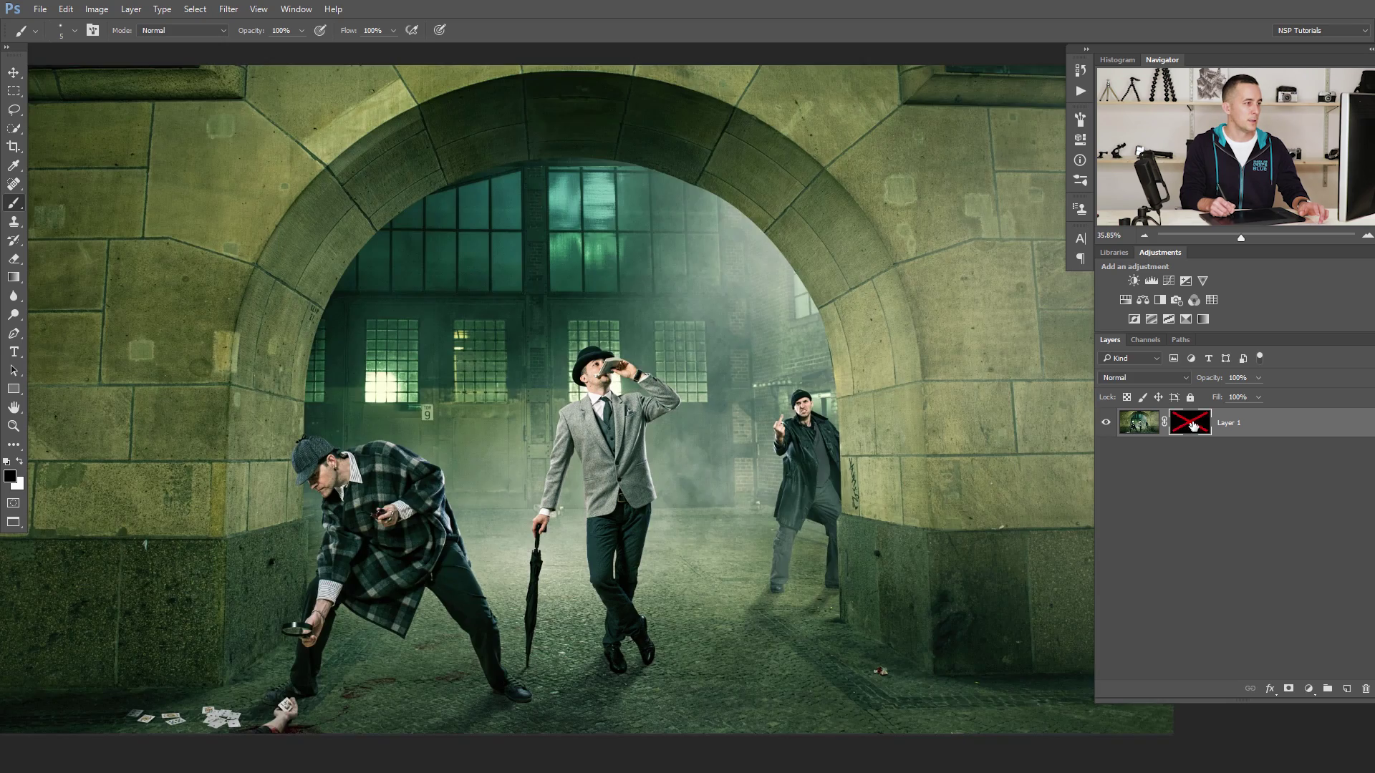
left_click(1192, 425, "shift")
left_click(1192, 426, "shift")
Add the text CRIME SCENE on two centred lines inside the archway in The Bold Font at 72 pt.
scroll(852, 473, "down", 2)
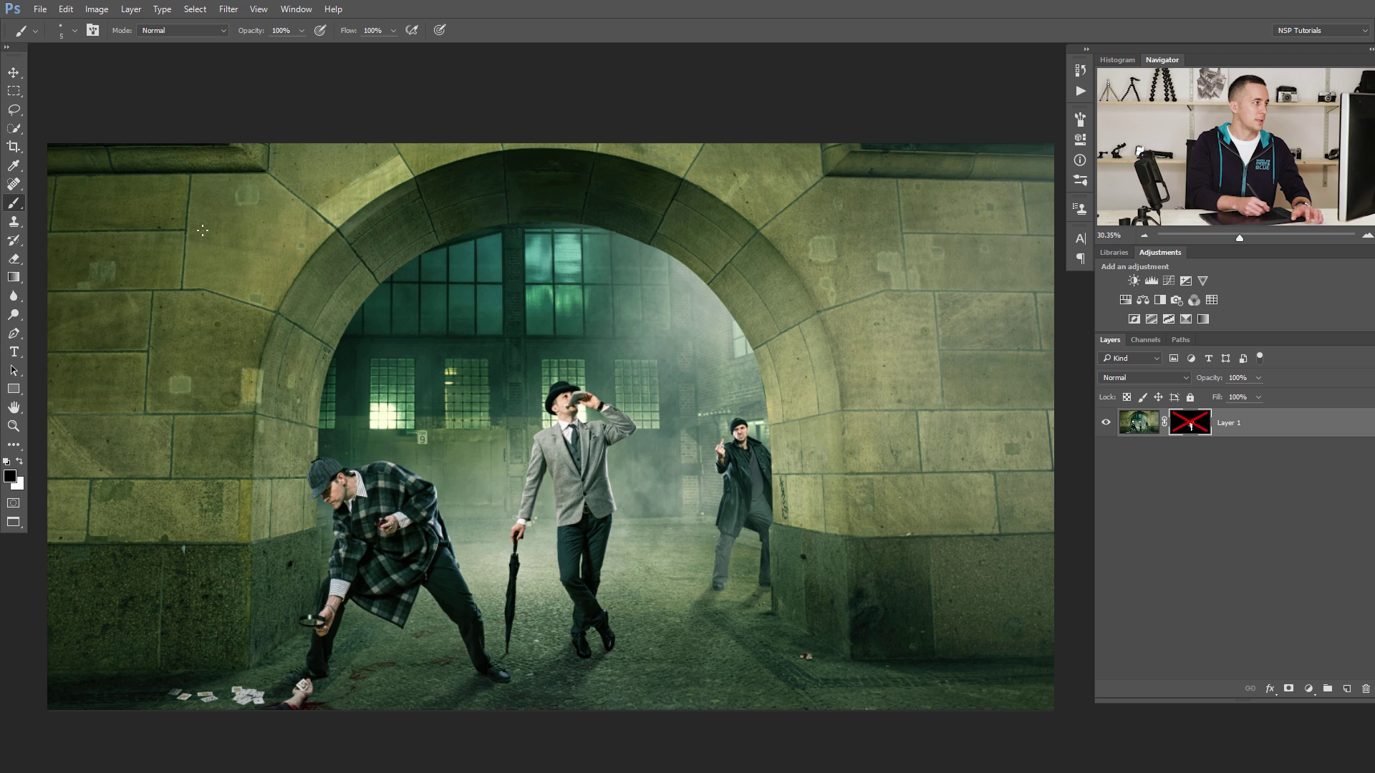
left_click(14, 352)
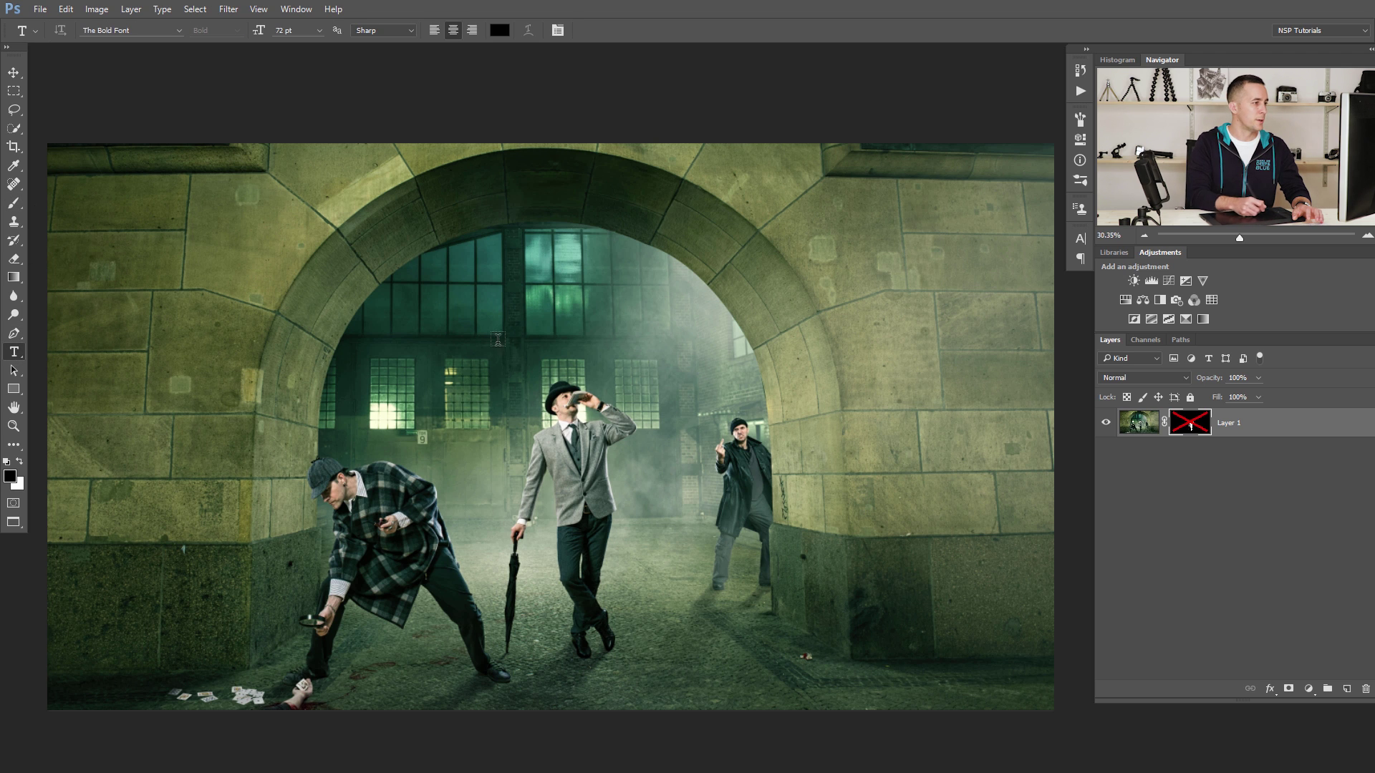
left_click(428, 331)
type("CRIME SCENE")
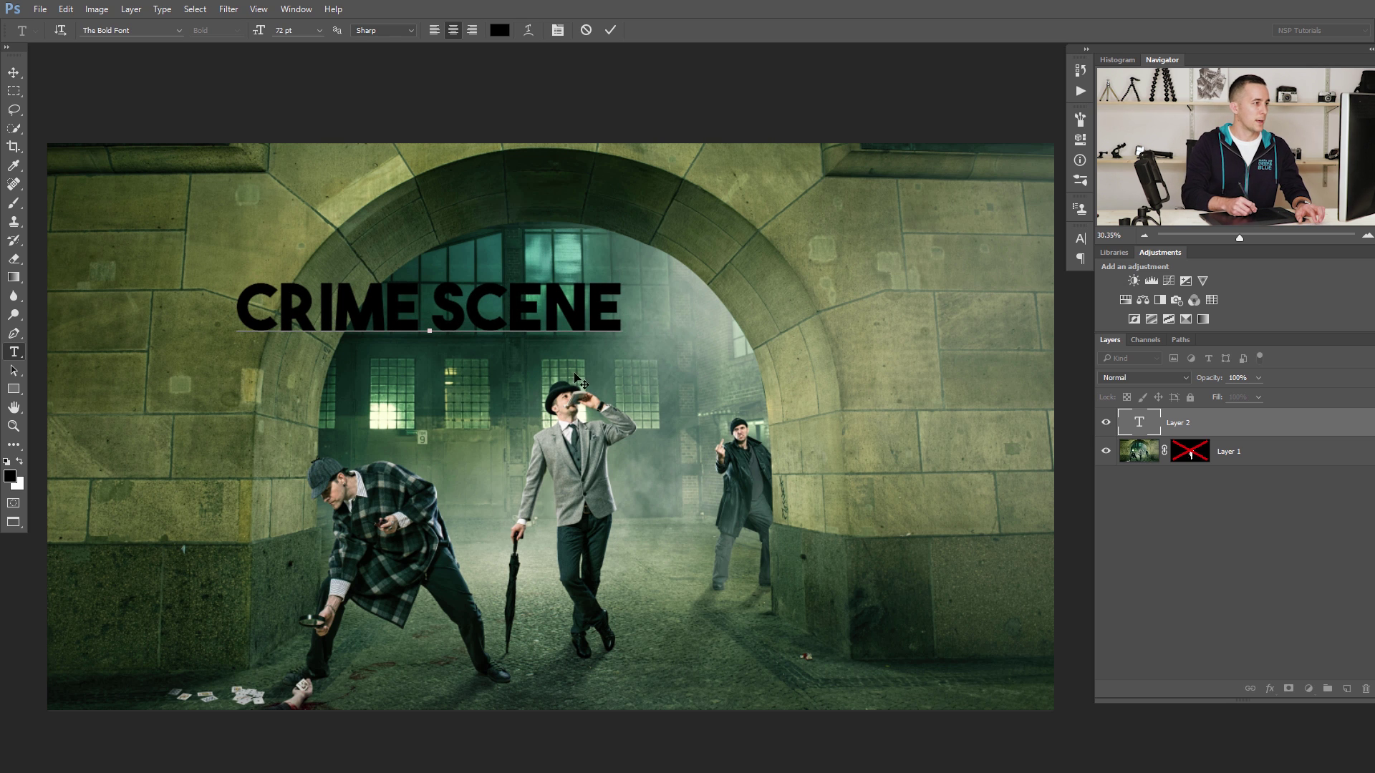
key("Return")
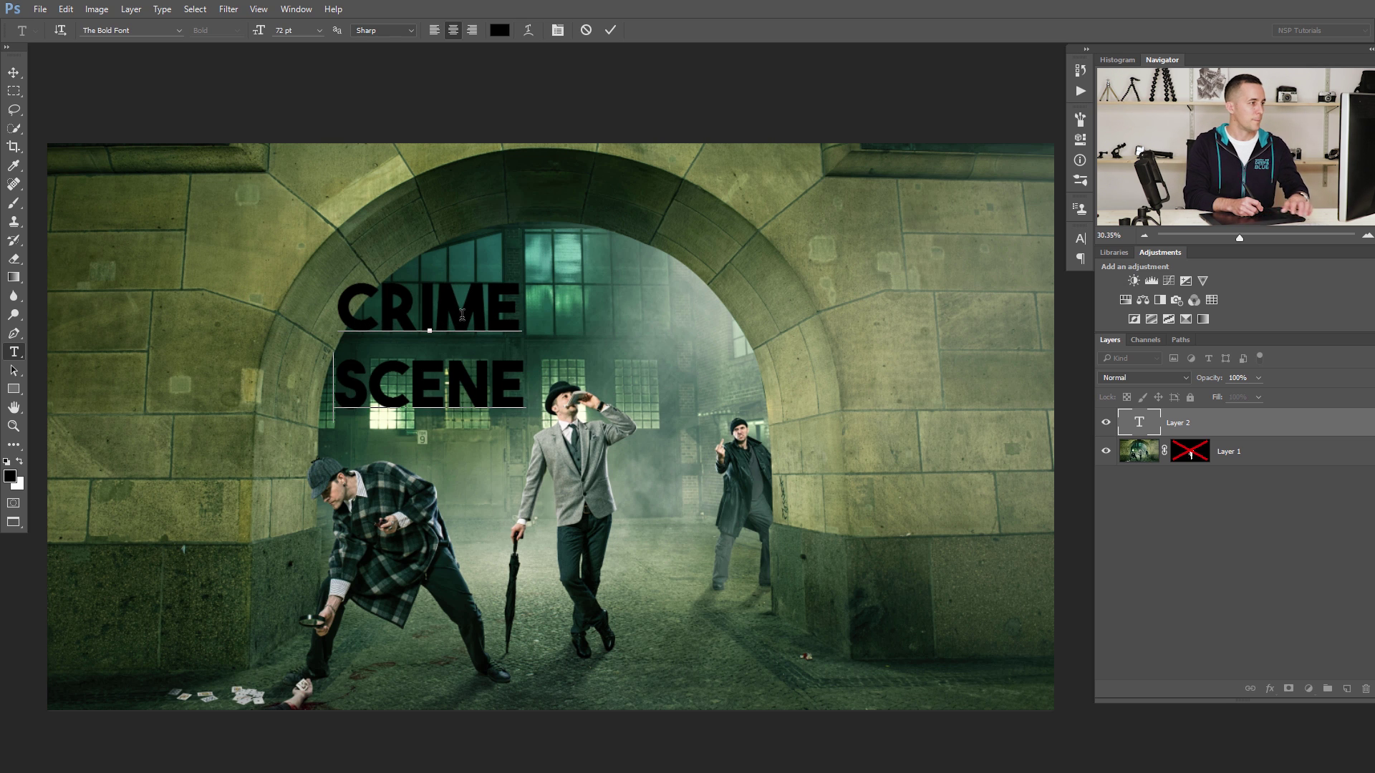
Change the text colour to white and move the text so that it overlaps the middle man's head and shoulders.
key("ctrl+a")
left_click(499, 31)
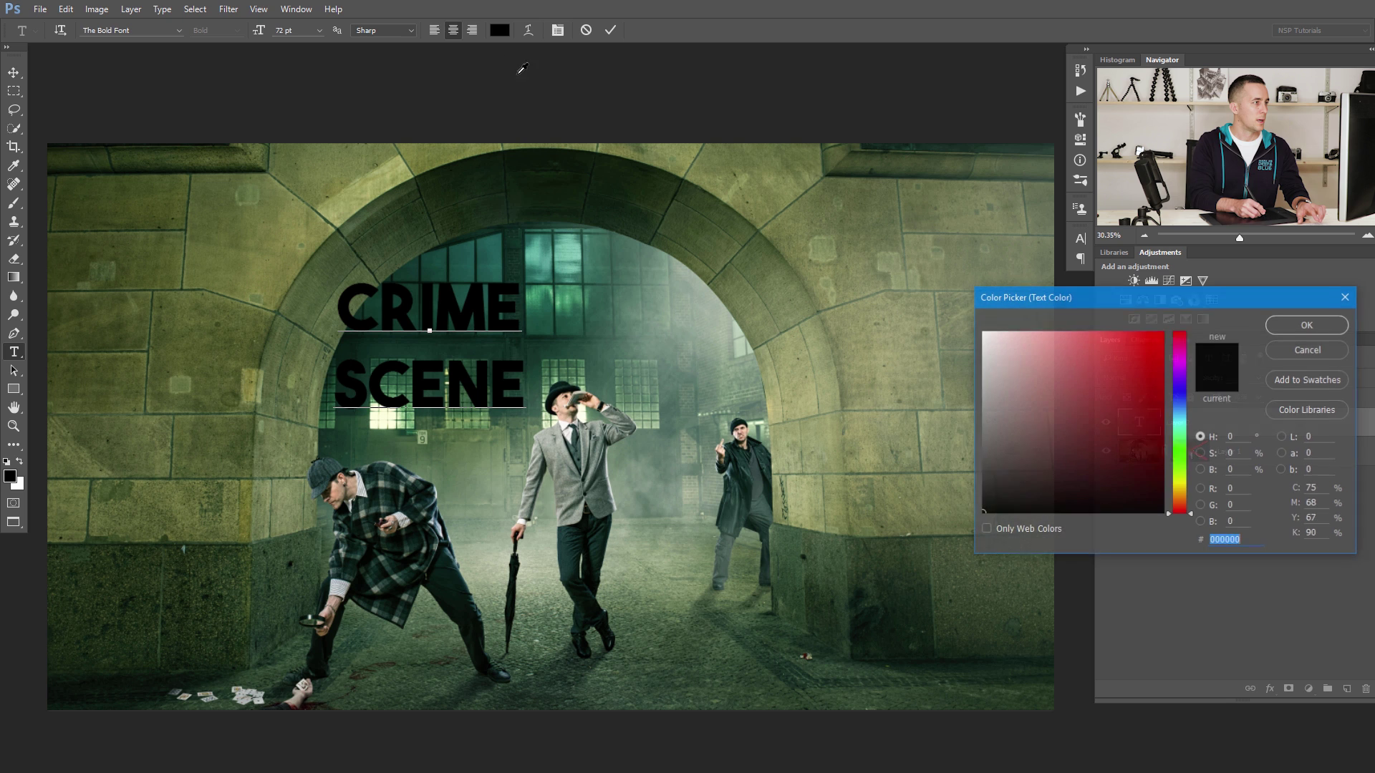
left_click_drag(992, 343, 972, 298)
left_click(1304, 325)
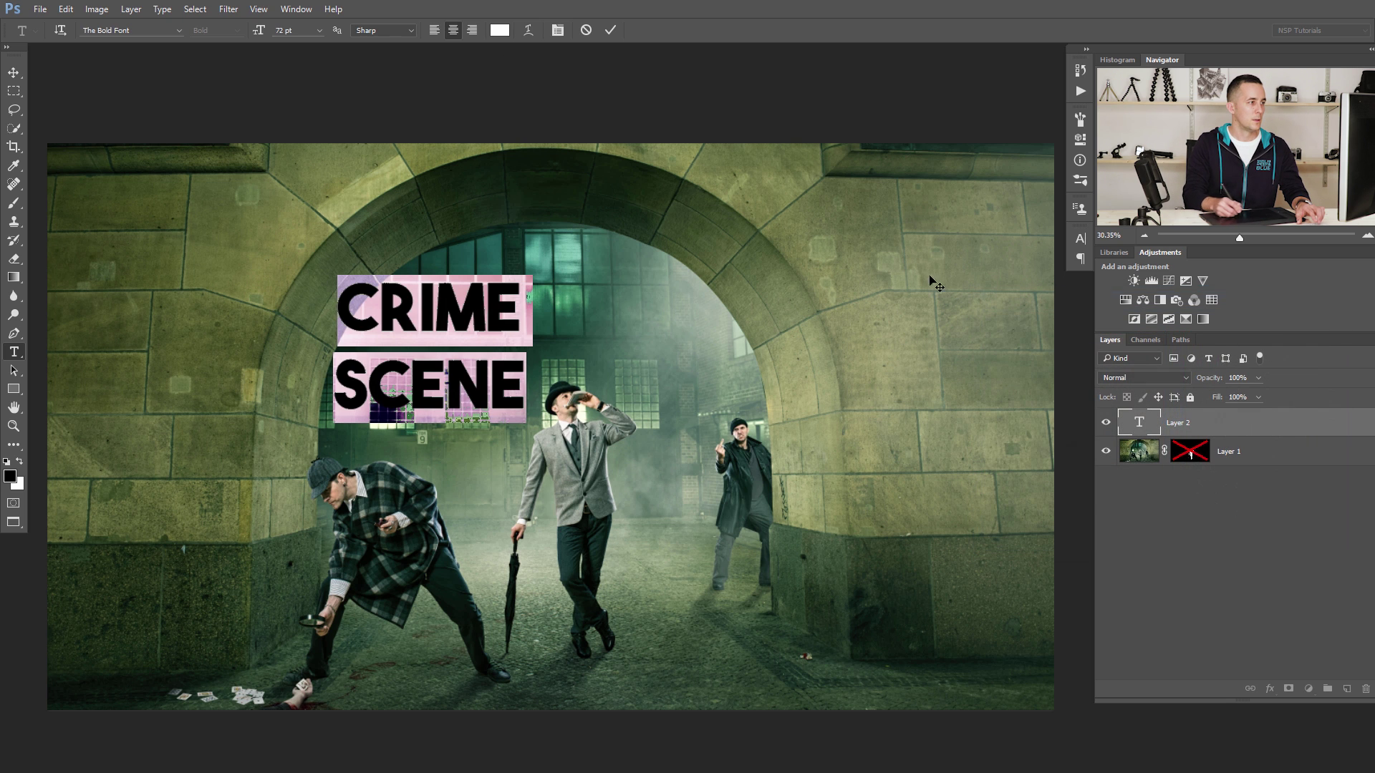
left_click(610, 30)
key("v")
left_click_drag(509, 397, 610, 430)
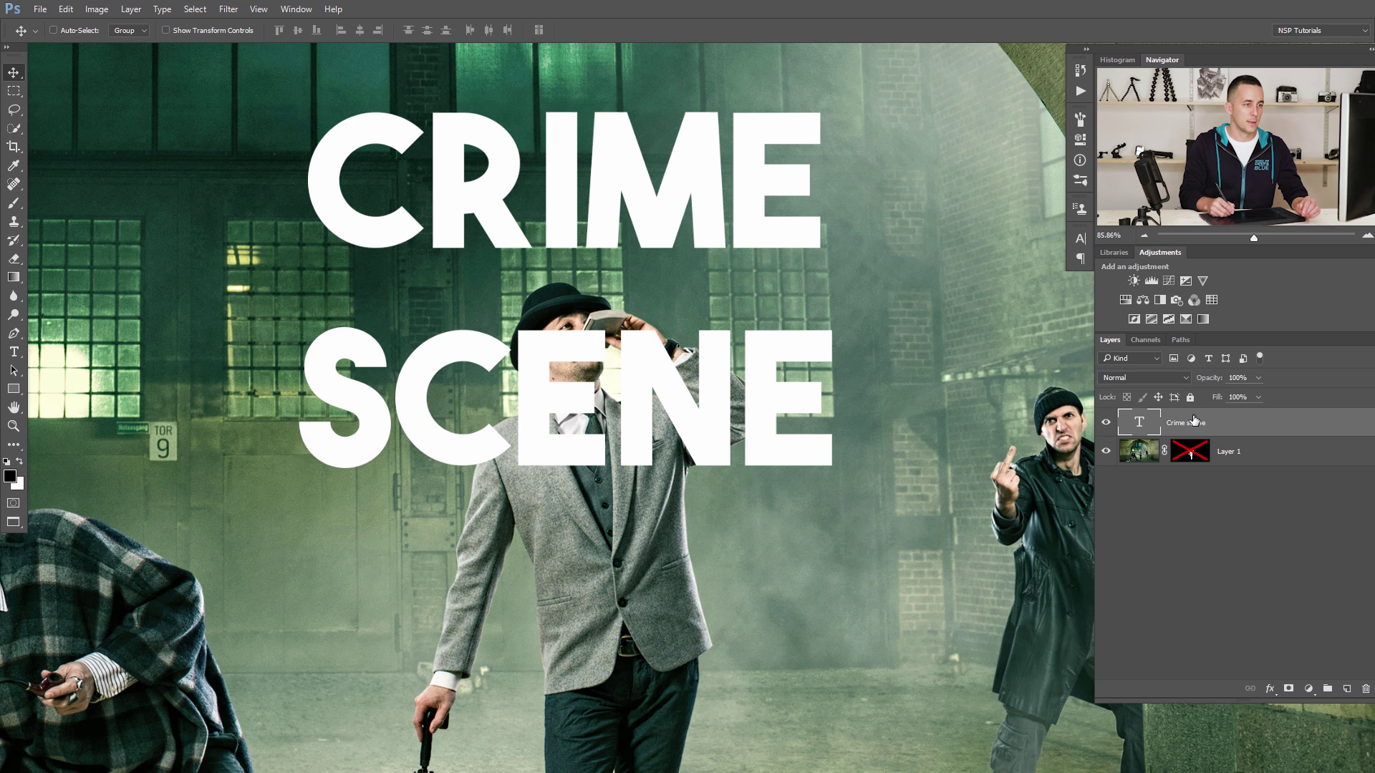
Rasterize the text layer and erase the letter parts covering the middle man with a 50 px eraser.
right_click(1226, 431)
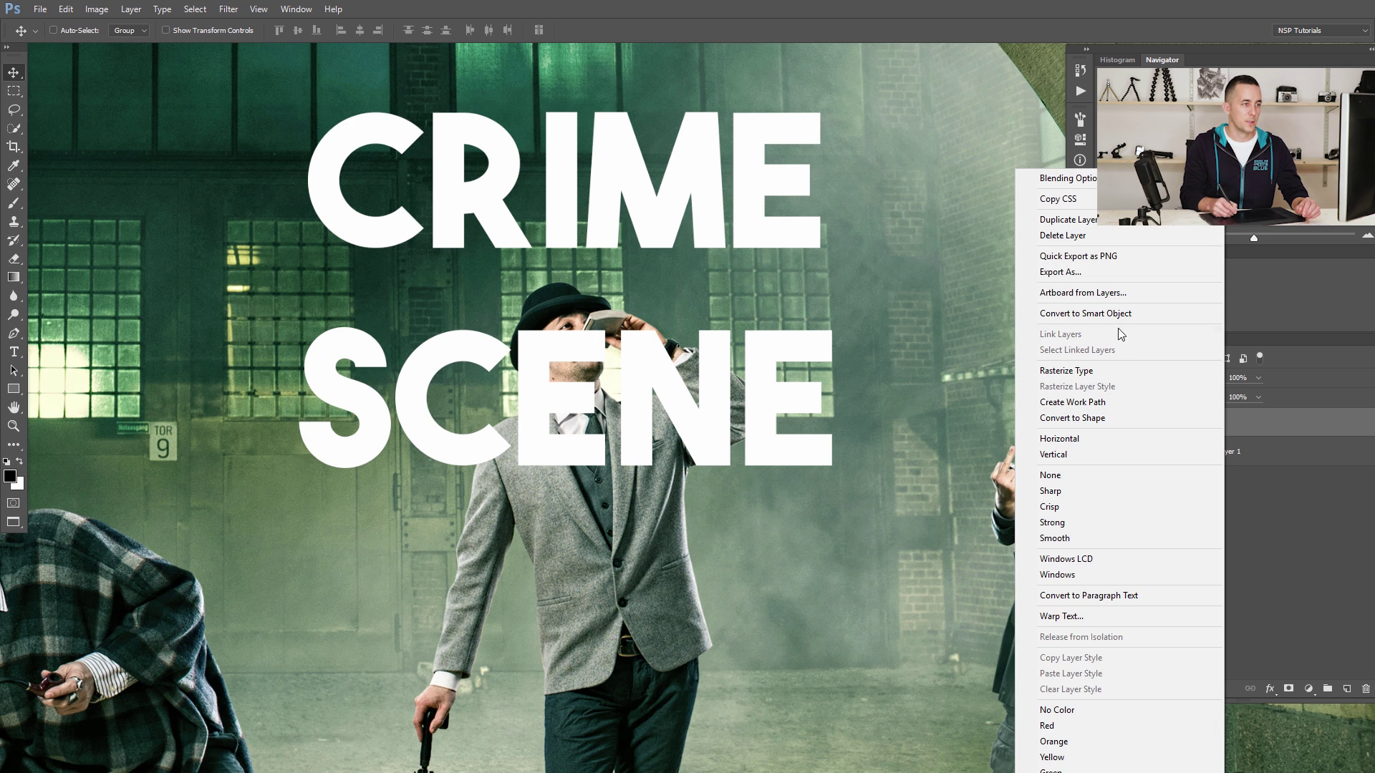
left_click(1104, 372)
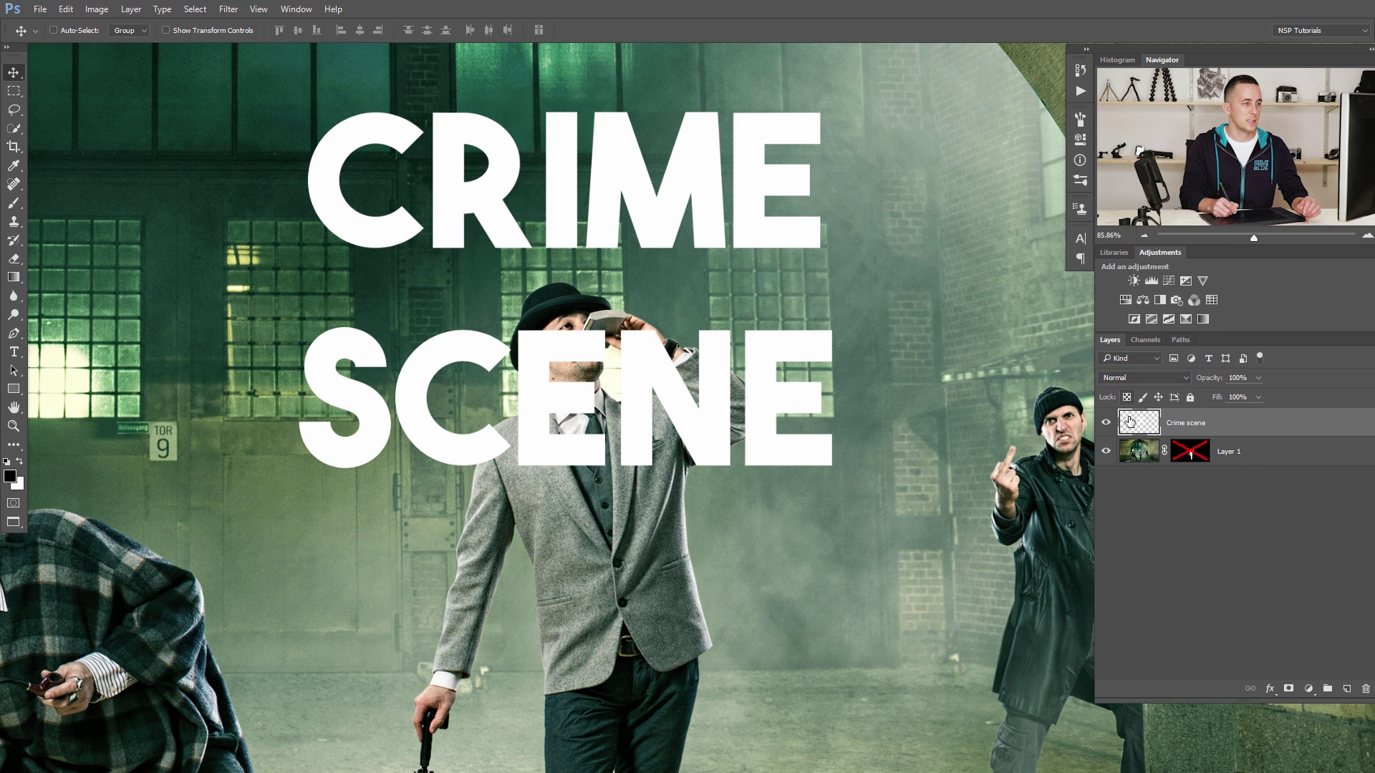
left_click(13, 258)
key("bracketleft")
key("bracketleft")
key("bracketleft")
key("bracketleft")
key("bracketleft")
mouse_move(557, 428)
left_mouse_down()
mouse_move(536, 451)
mouse_move(539, 435)
mouse_move(498, 450)
mouse_move(563, 438)
mouse_move(552, 472)
mouse_move(565, 415)
mouse_move(582, 410)
mouse_move(529, 432)
mouse_move(583, 393)
mouse_move(537, 347)
mouse_move(593, 334)
mouse_move(581, 354)
mouse_move(536, 341)
mouse_move(590, 435)
mouse_move(609, 441)
mouse_move(667, 398)
mouse_move(657, 443)
mouse_move(723, 432)
mouse_move(714, 364)
mouse_move(677, 372)
mouse_move(649, 339)
left_mouse_up()
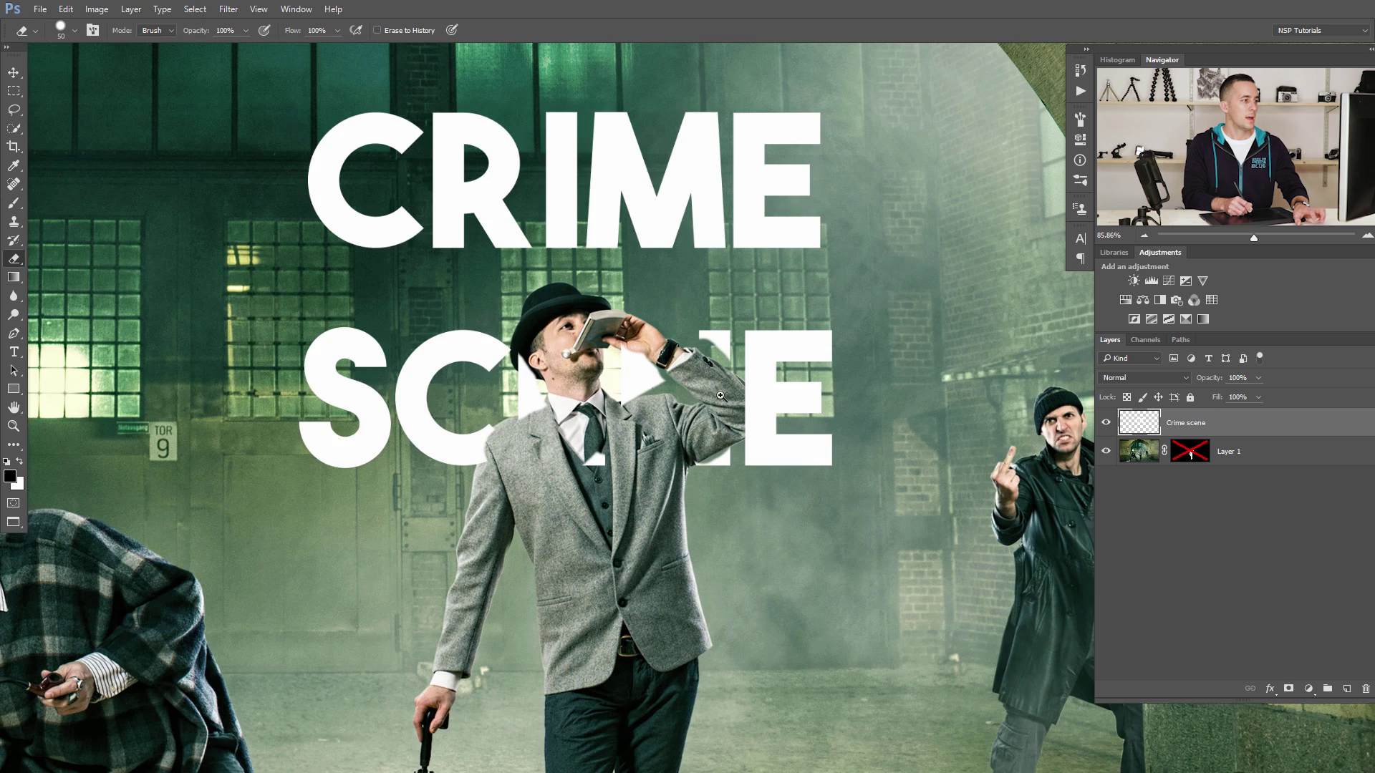
key("ctrl+0")
key("v")
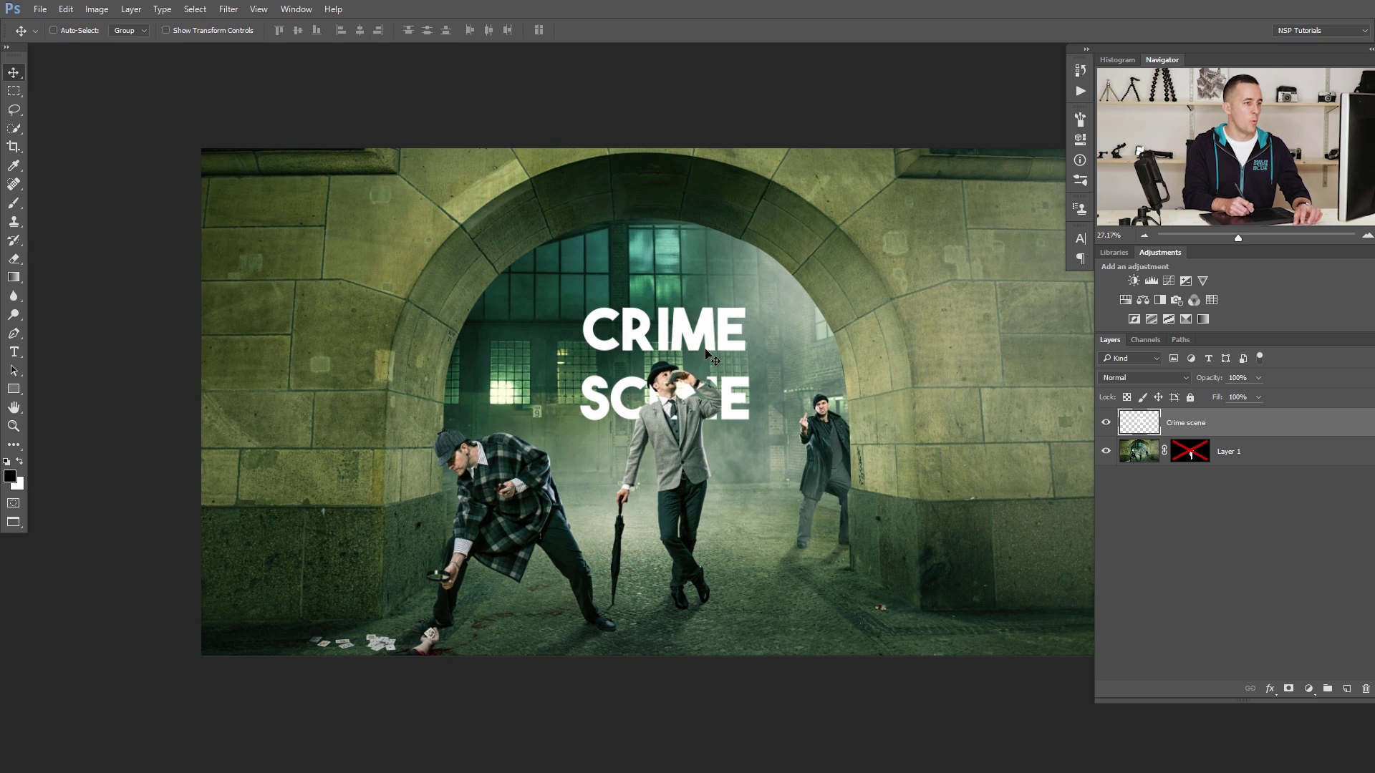
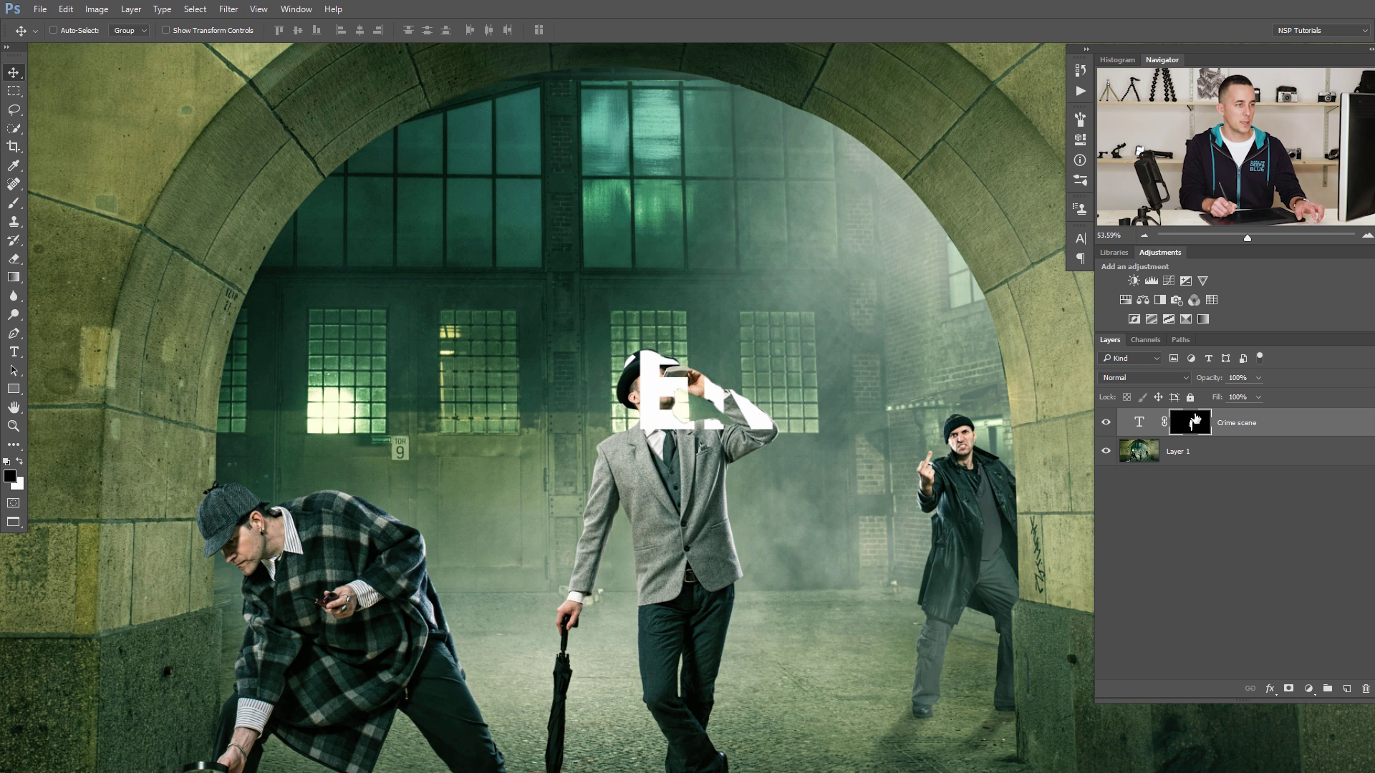
Invert the text layer's mask so the lettering hides behind the middle man, and try moving the text together with its linked mask.
key("ctrl+i")
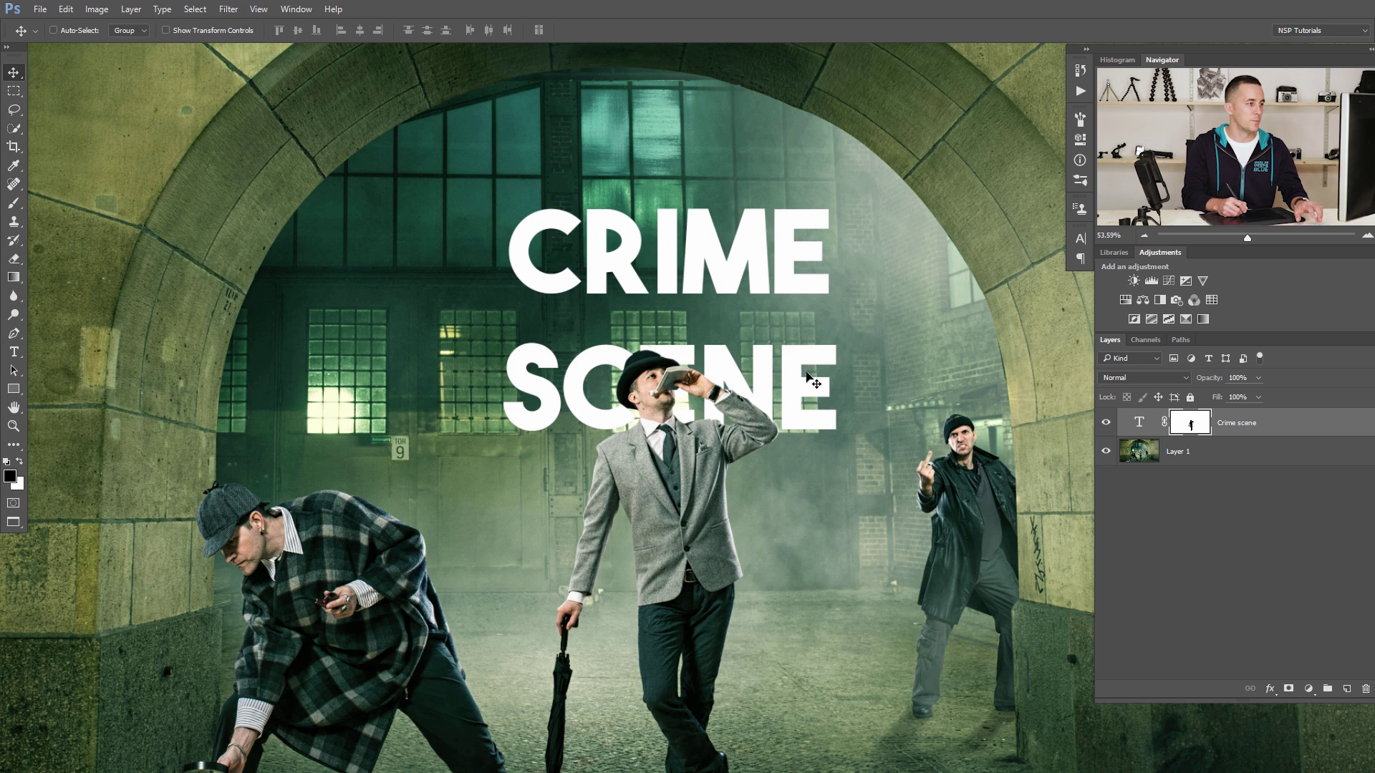
left_click_drag(644, 391, 719, 295)
key("ctrl+0")
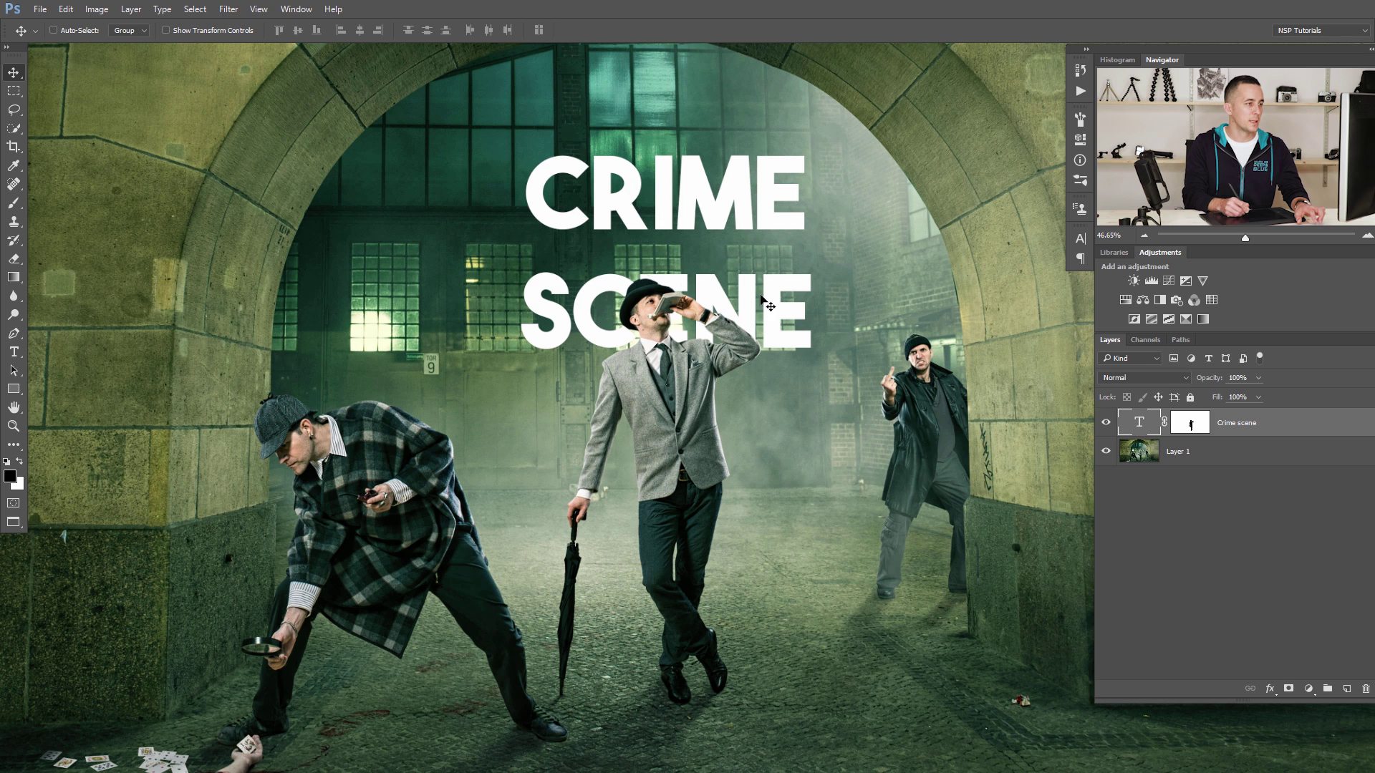
left_click_drag(760, 271, 789, 302)
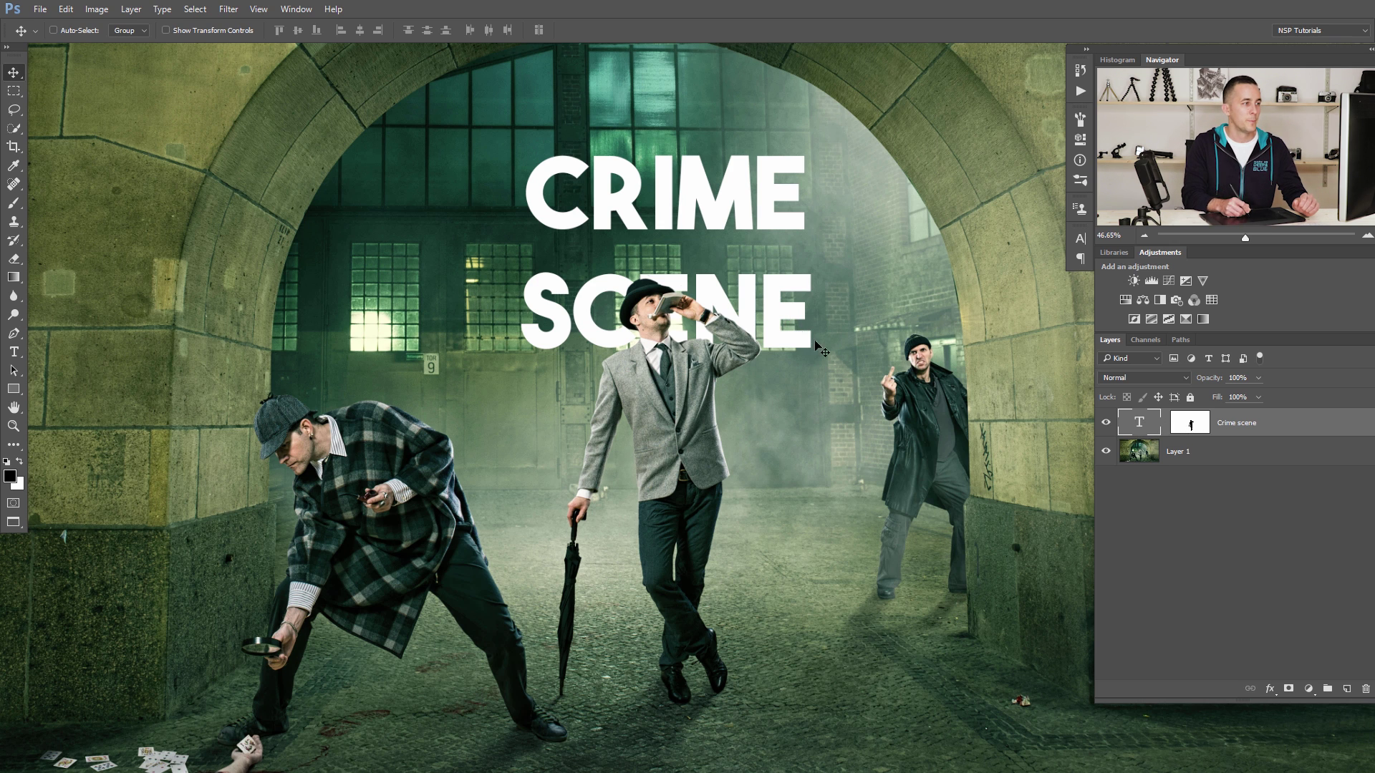
Move the text independently of its unlinked mask and enlarge it to span most of the archway behind the middle man.
left_click_drag(783, 325, 767, 398)
key("ctrl+t")
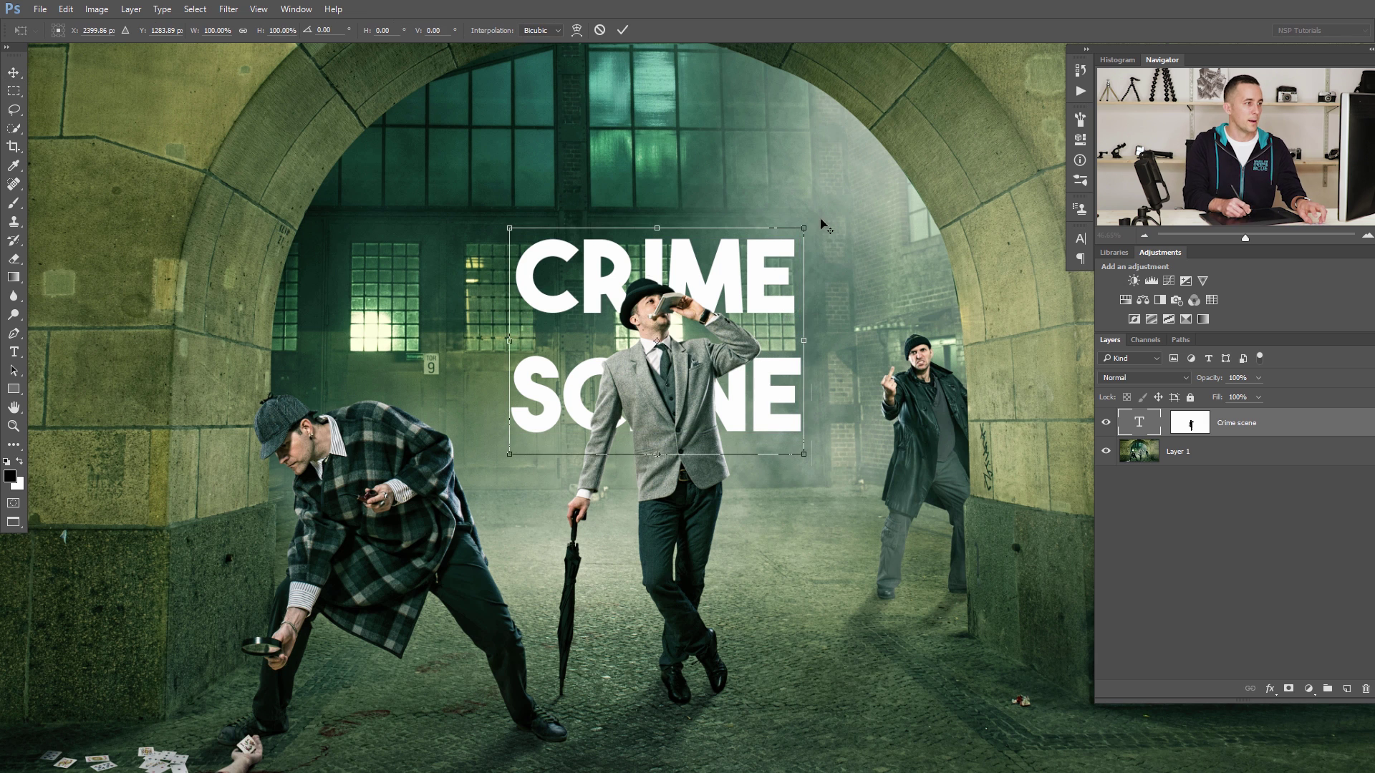
left_click_drag(808, 225, 904, 150)
key("Return")
left_click_drag(782, 433, 862, 399)
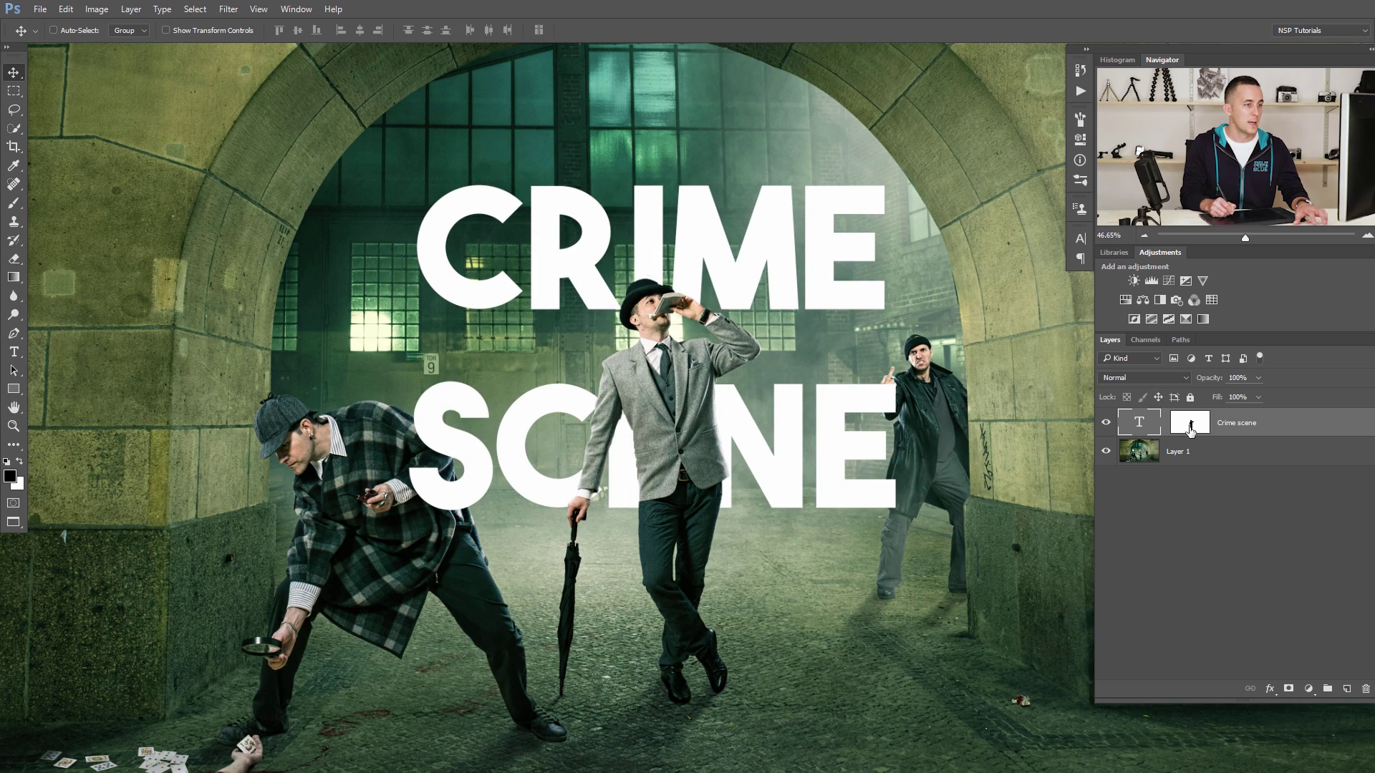
Quick-select the left man's coat on Layer 1 where the letter S overlaps it.
left_click_drag(369, 477, 451, 476)
left_click_drag(462, 418, 499, 337)
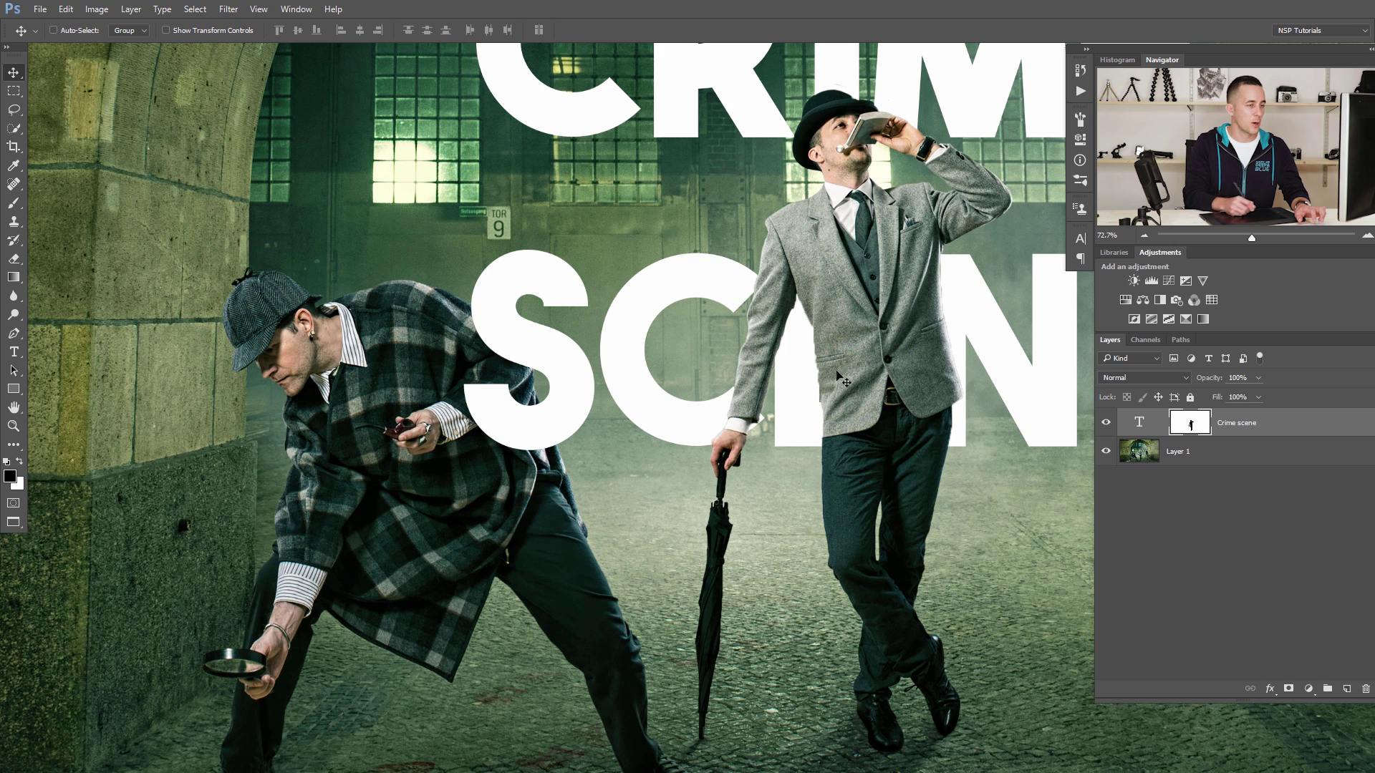
left_click(1131, 453)
key("w")
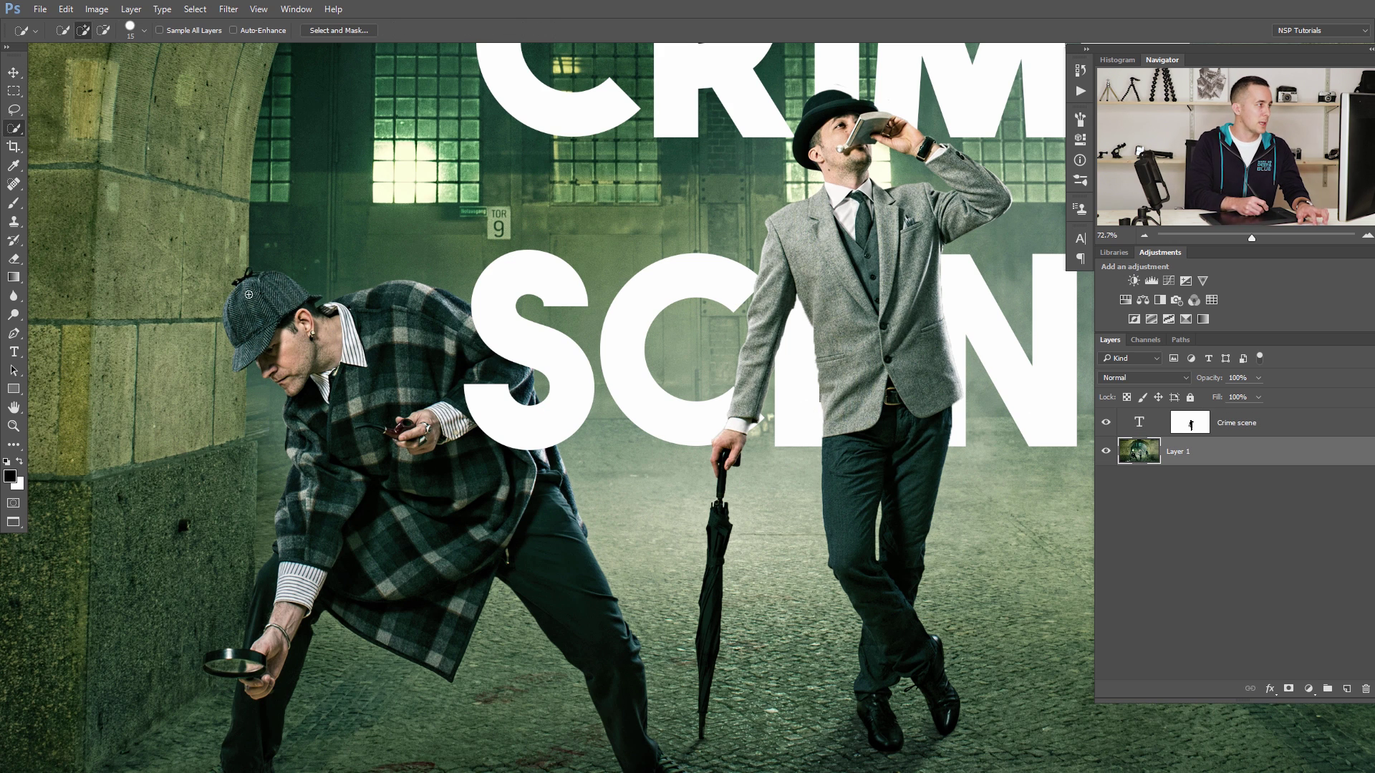
key("bracketright")
key("bracketright")
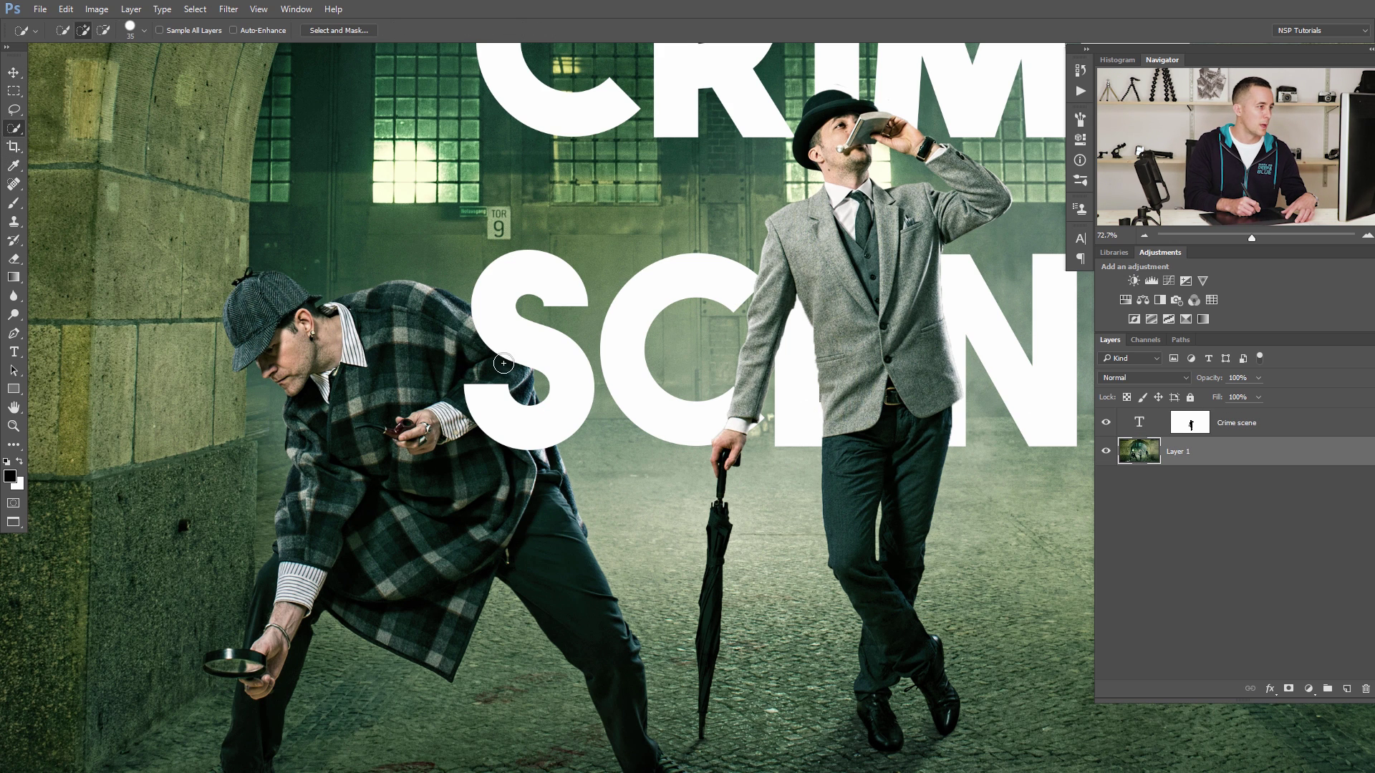
mouse_move(516, 372)
left_mouse_down()
mouse_move(447, 311)
mouse_move(461, 316)
mouse_move(385, 298)
mouse_move(416, 294)
mouse_move(366, 298)
mouse_move(400, 293)
mouse_move(390, 295)
mouse_move(532, 429)
mouse_move(529, 416)
mouse_move(556, 517)
mouse_move(551, 466)
mouse_move(447, 459)
mouse_move(383, 408)
left_mouse_up()
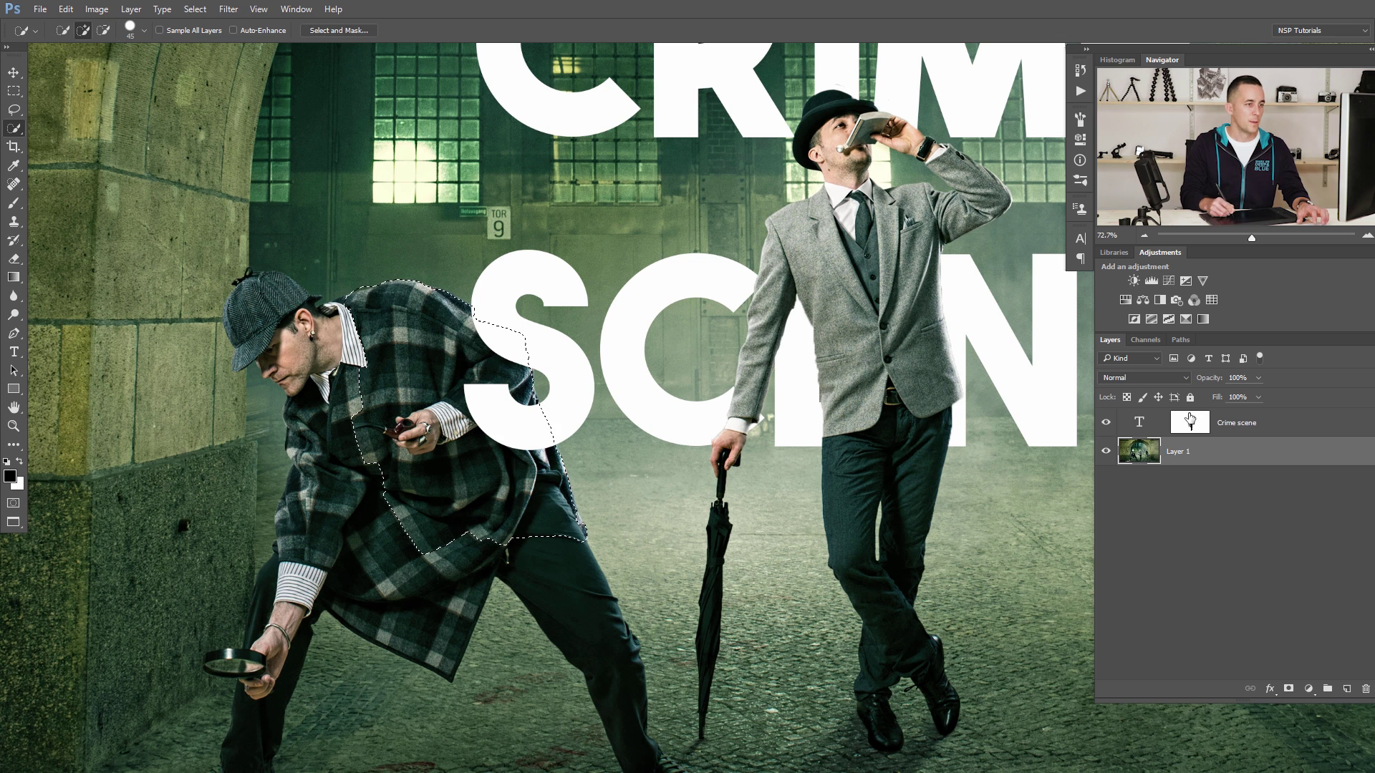
Paint black on the text layer's mask inside the coat selection to hide the overlapping part of the S, and deselect.
left_click(1190, 425)
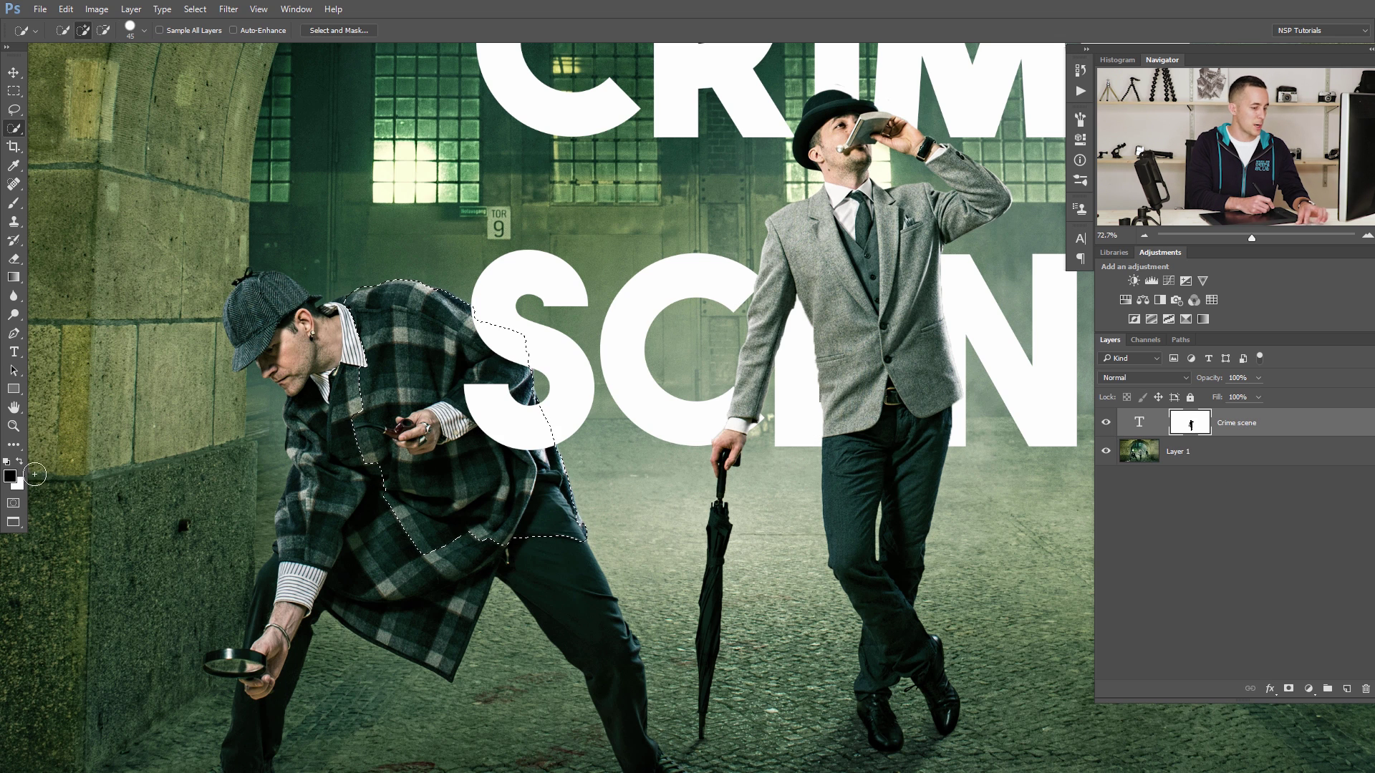
key("b")
key("bracketright")
key("bracketright")
key("bracketright")
key("bracketright")
key("bracketright")
key("bracketright")
key("bracketright")
key("bracketright")
key("bracketright")
key("bracketright")
key("bracketright")
key("bracketright")
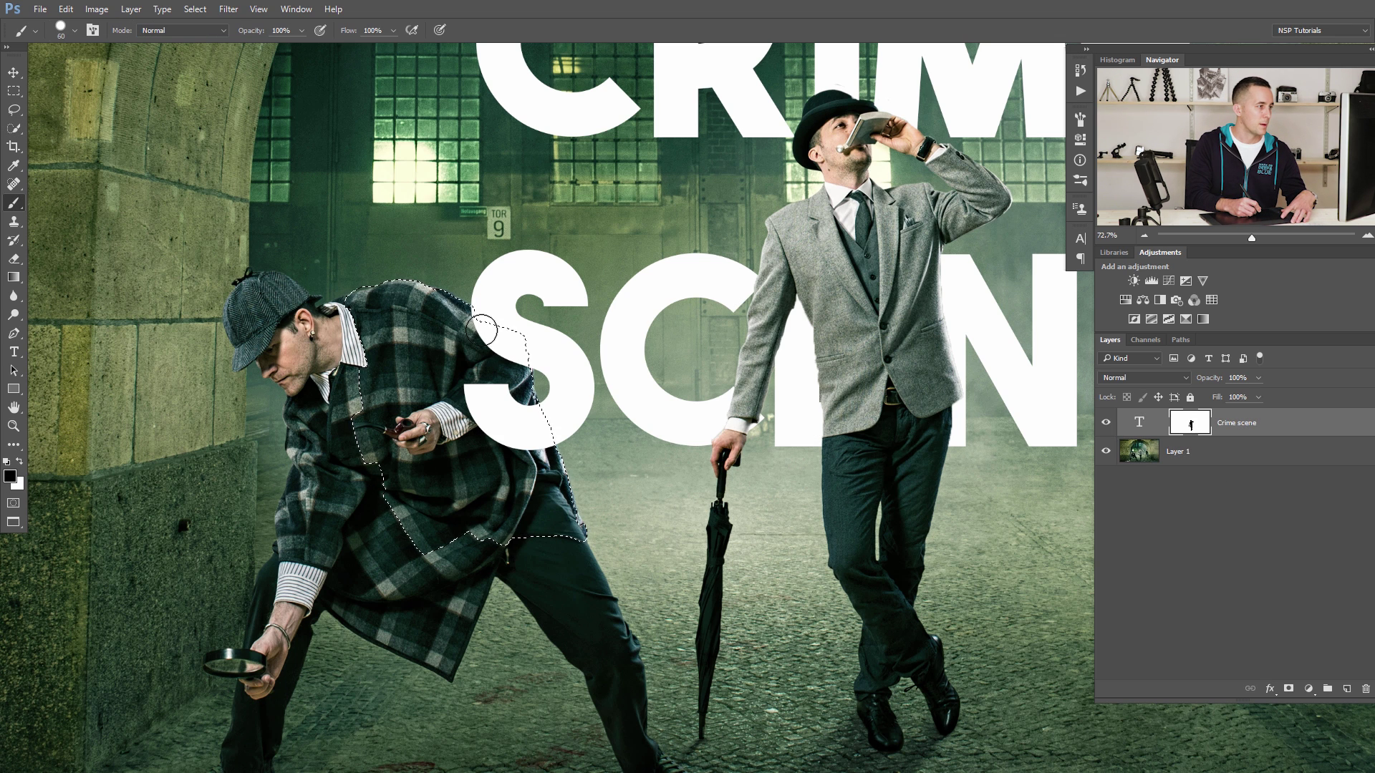
left_click_drag(523, 454, 452, 428)
key("bracketright")
key("bracketright")
key("bracketright")
key("bracketright")
key("bracketright")
key("bracketright")
key("bracketright")
key("bracketright")
key("ctrl+d")
Shift the text around behind the left and middle men, leaving it slightly lower in the archway.
left_click_drag(734, 435, 630, 435)
left_click_drag(894, 376, 791, 390)
key("v")
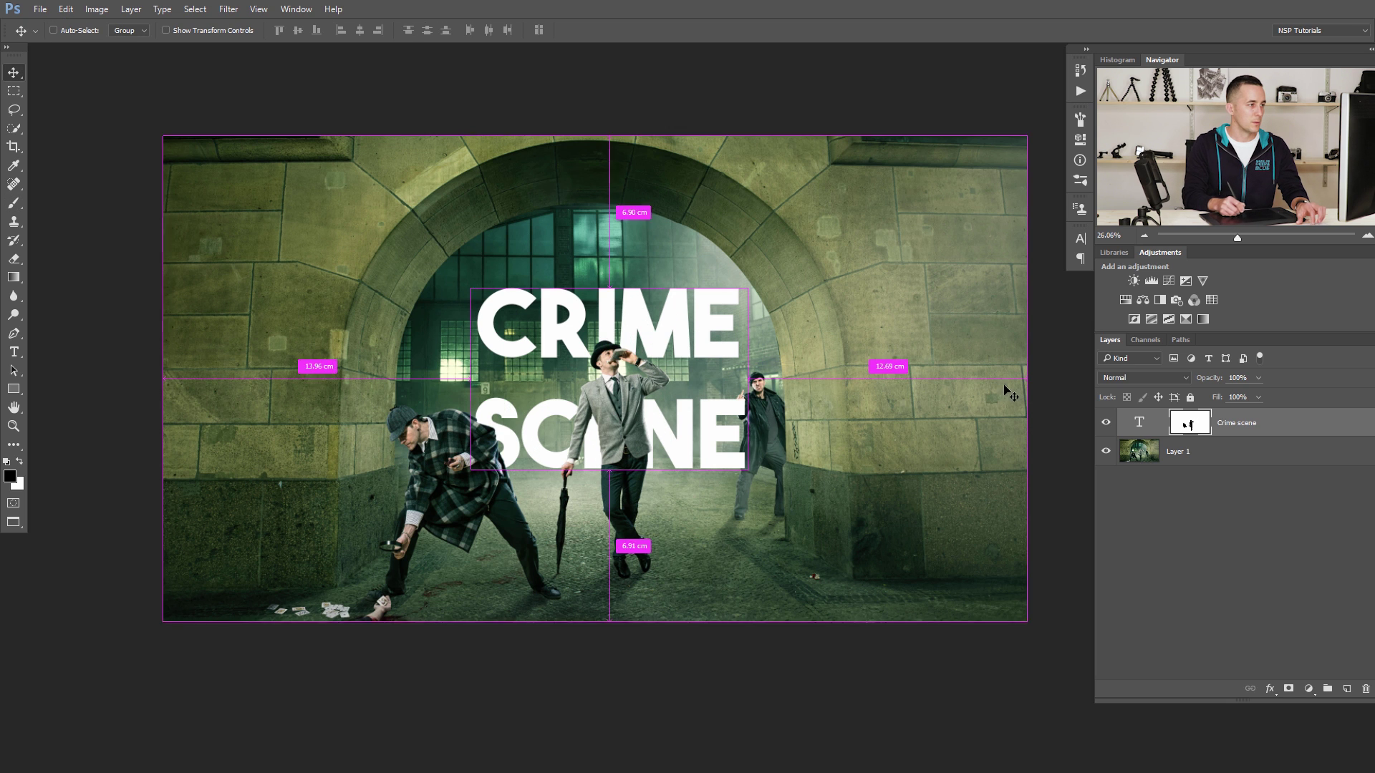
mouse_move(692, 427)
left_mouse_down()
mouse_move(668, 444)
mouse_move(662, 425)
mouse_move(604, 480)
mouse_move(625, 447)
mouse_move(651, 428)
mouse_move(643, 457)
mouse_move(672, 424)
left_mouse_up()
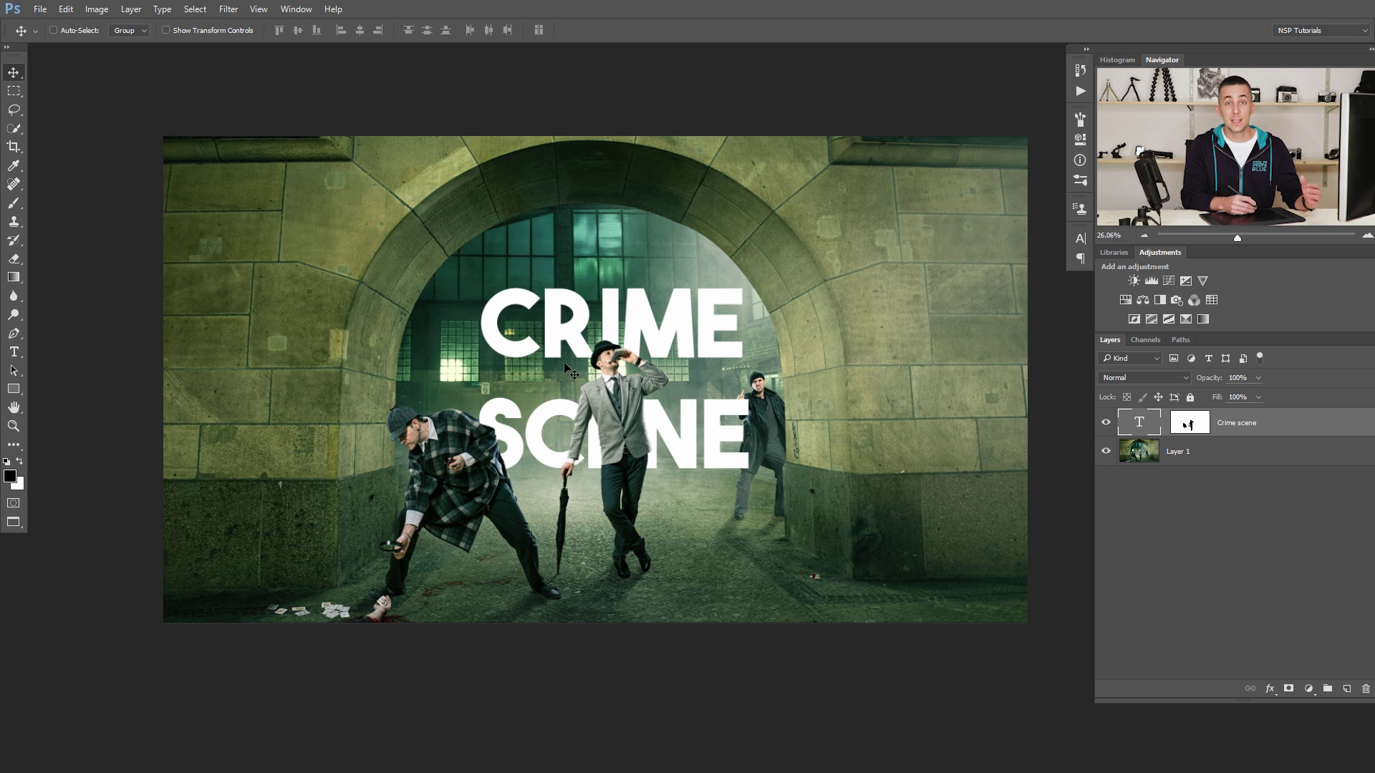
left_click_drag(673, 432, 618, 428)
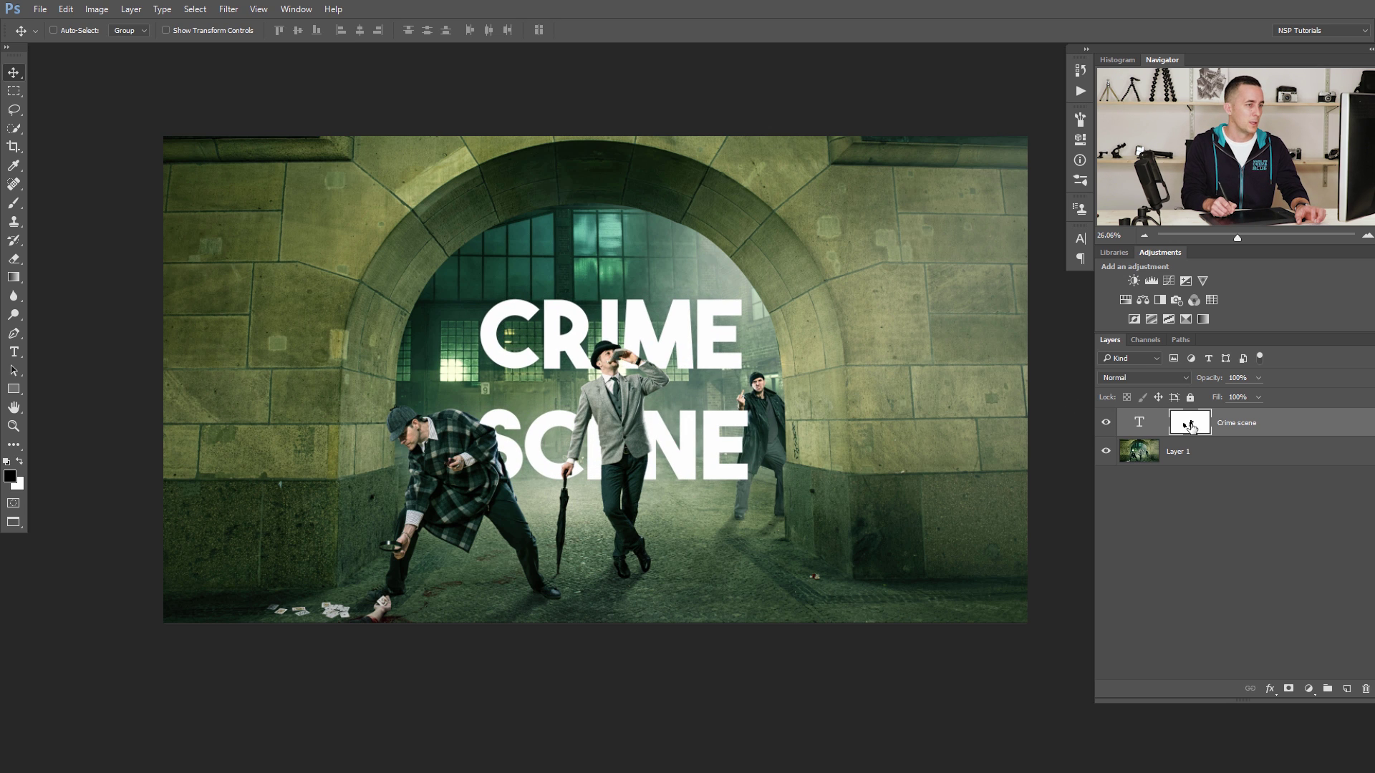
Paint white on the text layer's mask to restore the S over the left man, and test moving the text behind the middle man.
key("x")
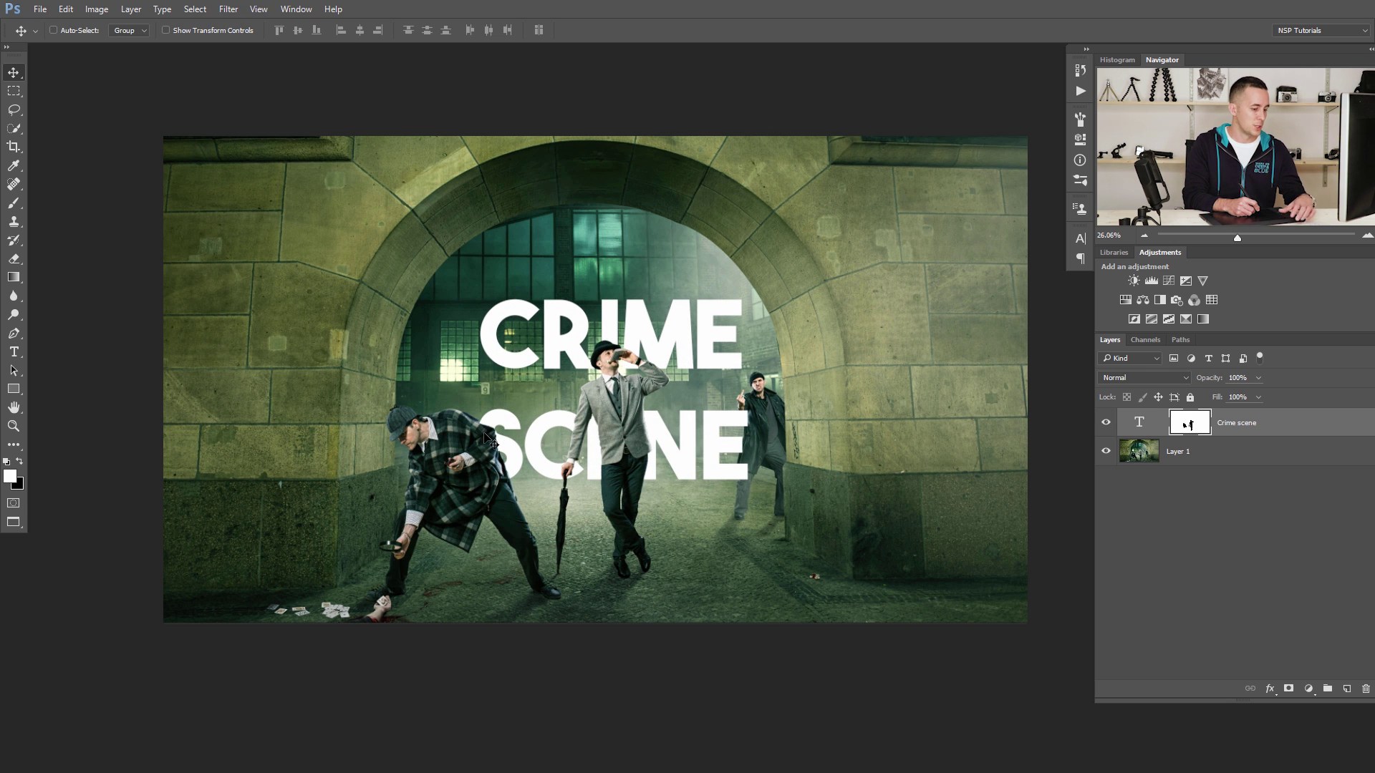
key("b")
mouse_move(491, 475)
left_mouse_down()
mouse_move(464, 423)
mouse_move(494, 415)
left_mouse_up()
key("v")
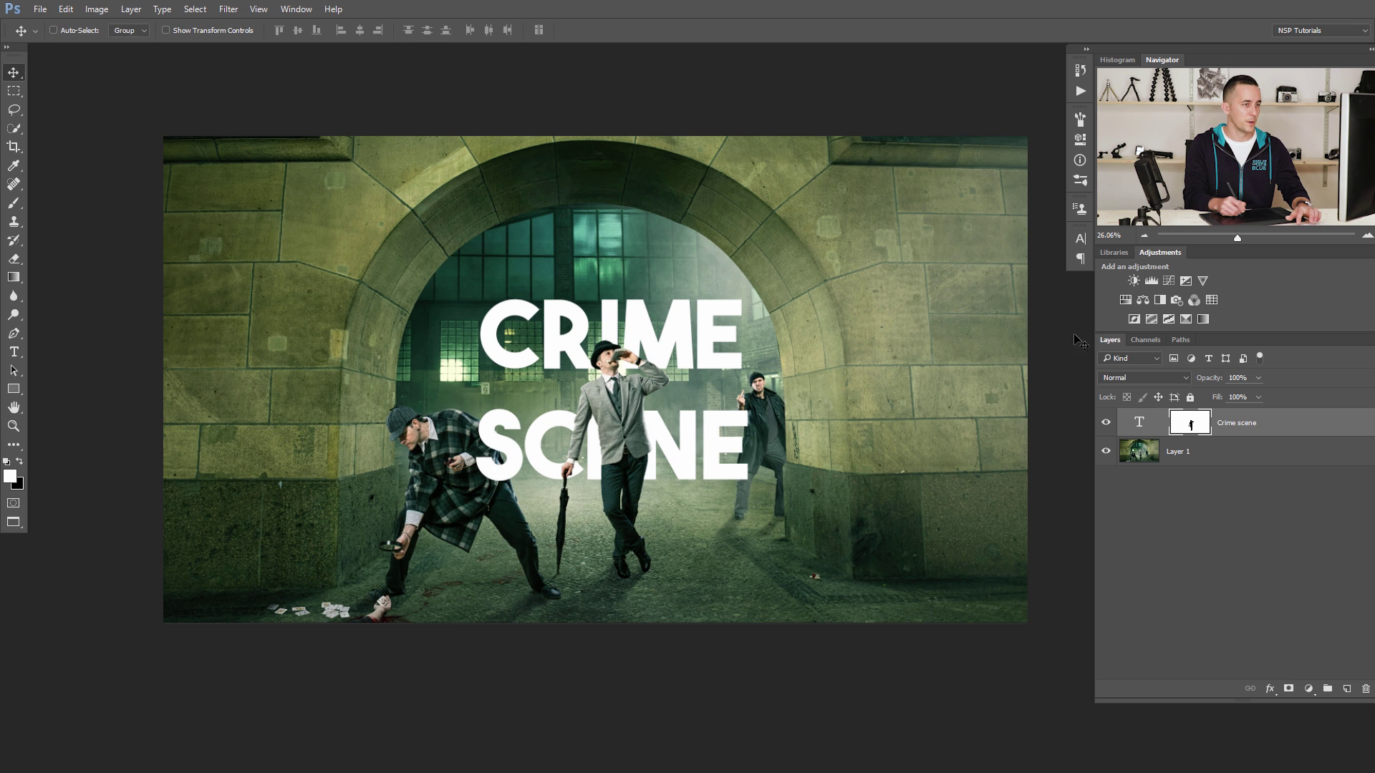
left_click(1137, 423)
mouse_move(634, 397)
left_mouse_down()
mouse_move(632, 354)
mouse_move(613, 395)
mouse_move(639, 421)
mouse_move(655, 404)
left_mouse_up()
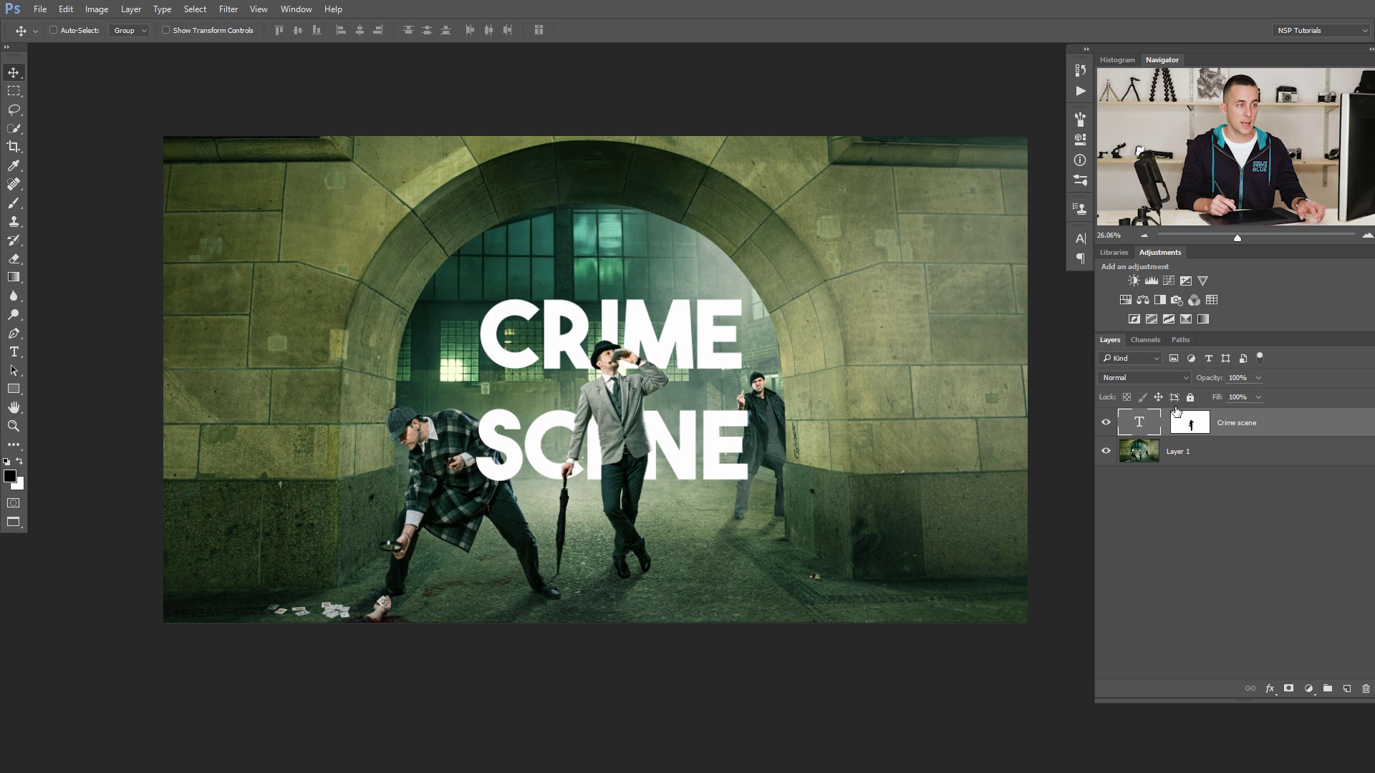
Add a new layer directly beneath the text layer and fill it with black.
key("ctrl")
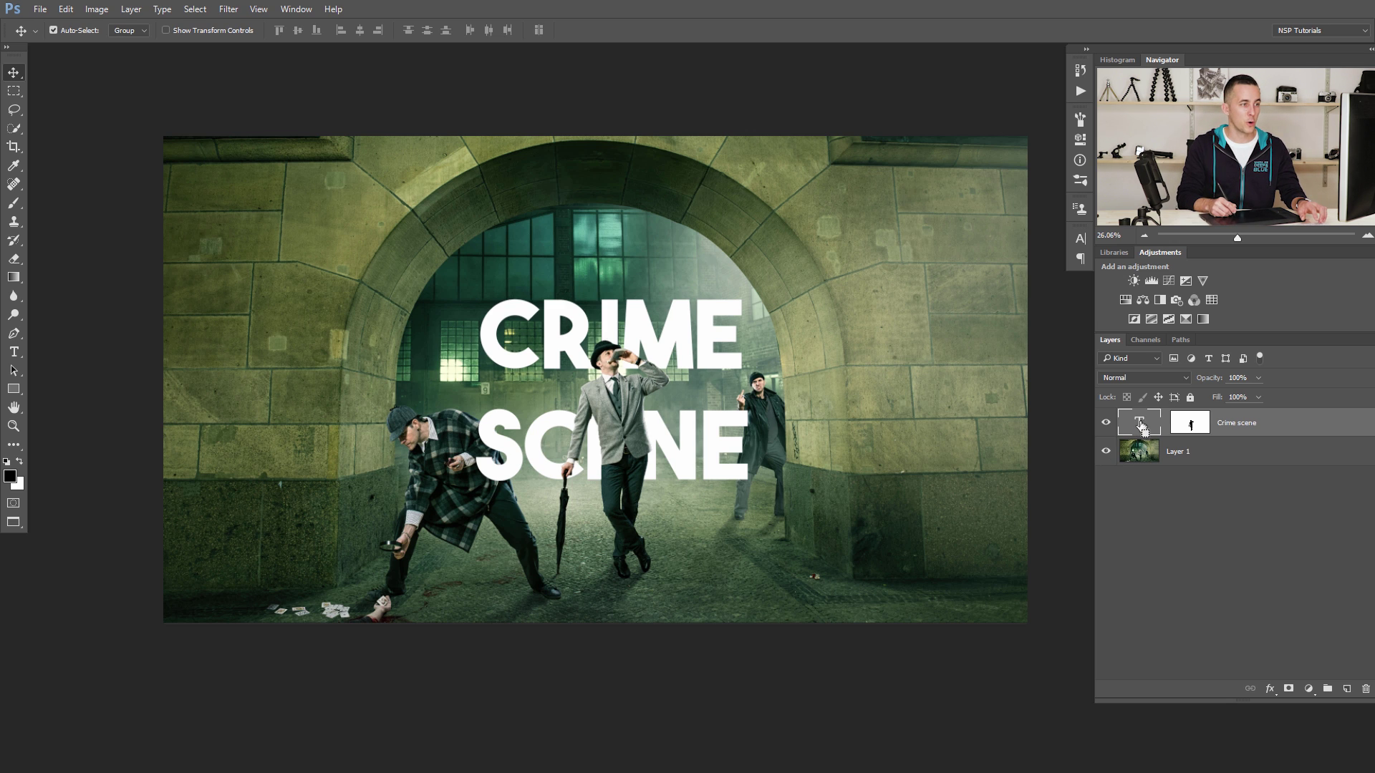
left_click(1347, 689, "ctrl")
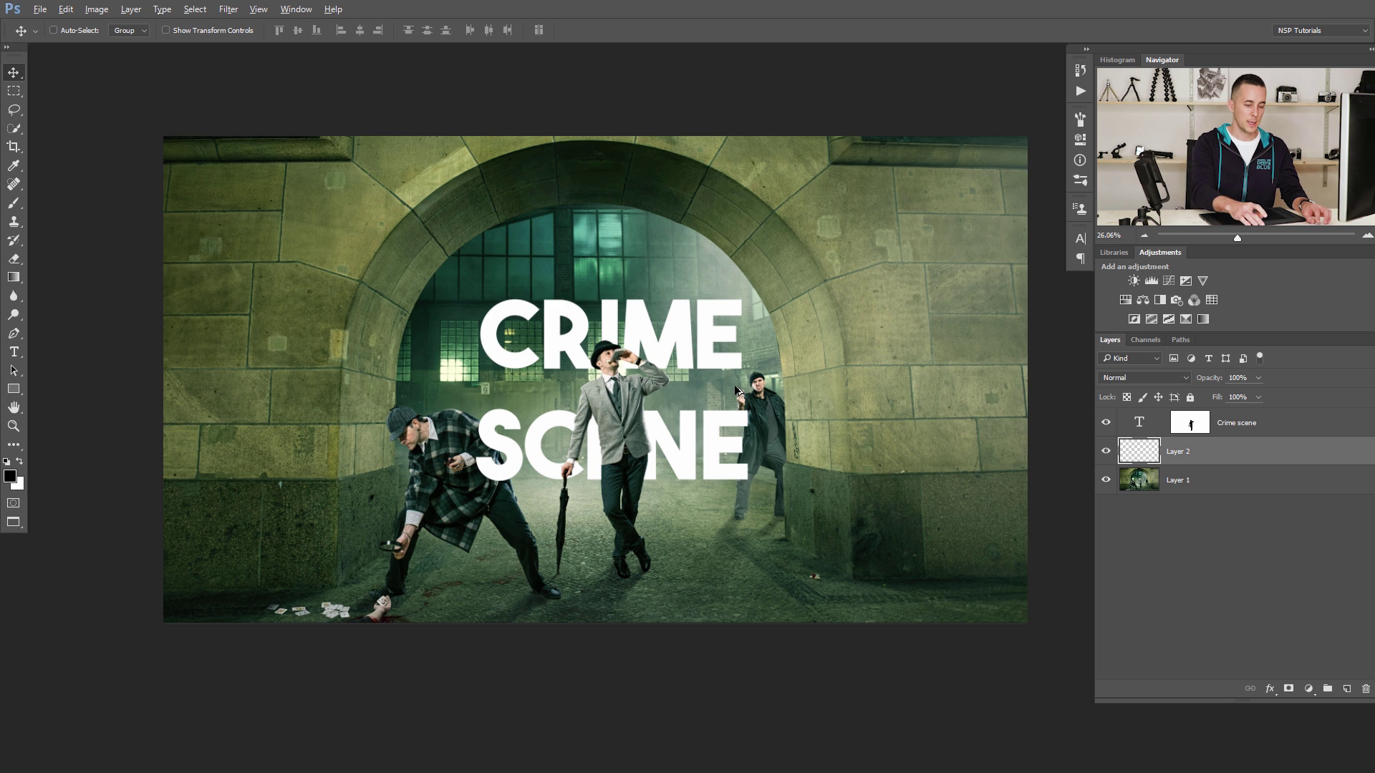
key("alt+BackSpace")
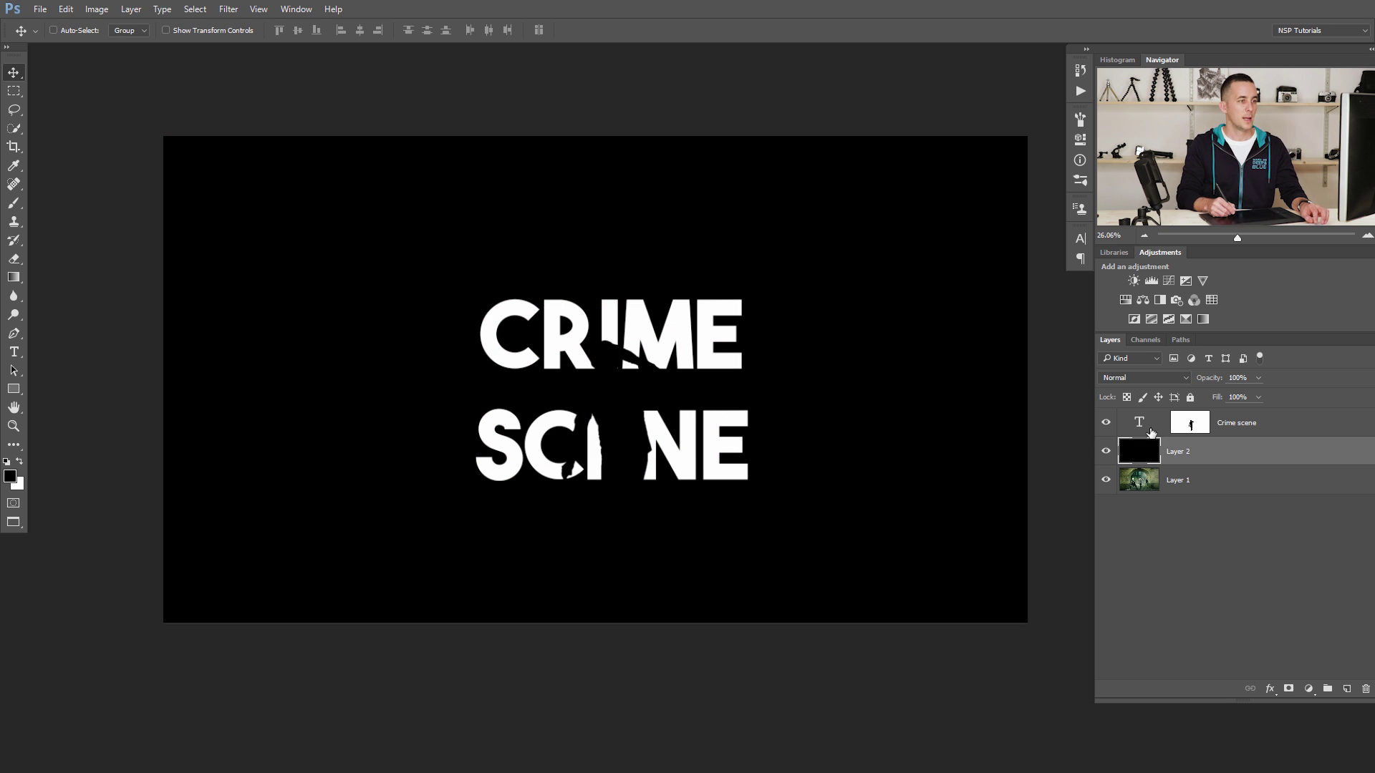
Select the text content and move the letters slightly lower while leaving the mask in place.
left_click(1144, 428)
key("x")
left_click(1140, 428)
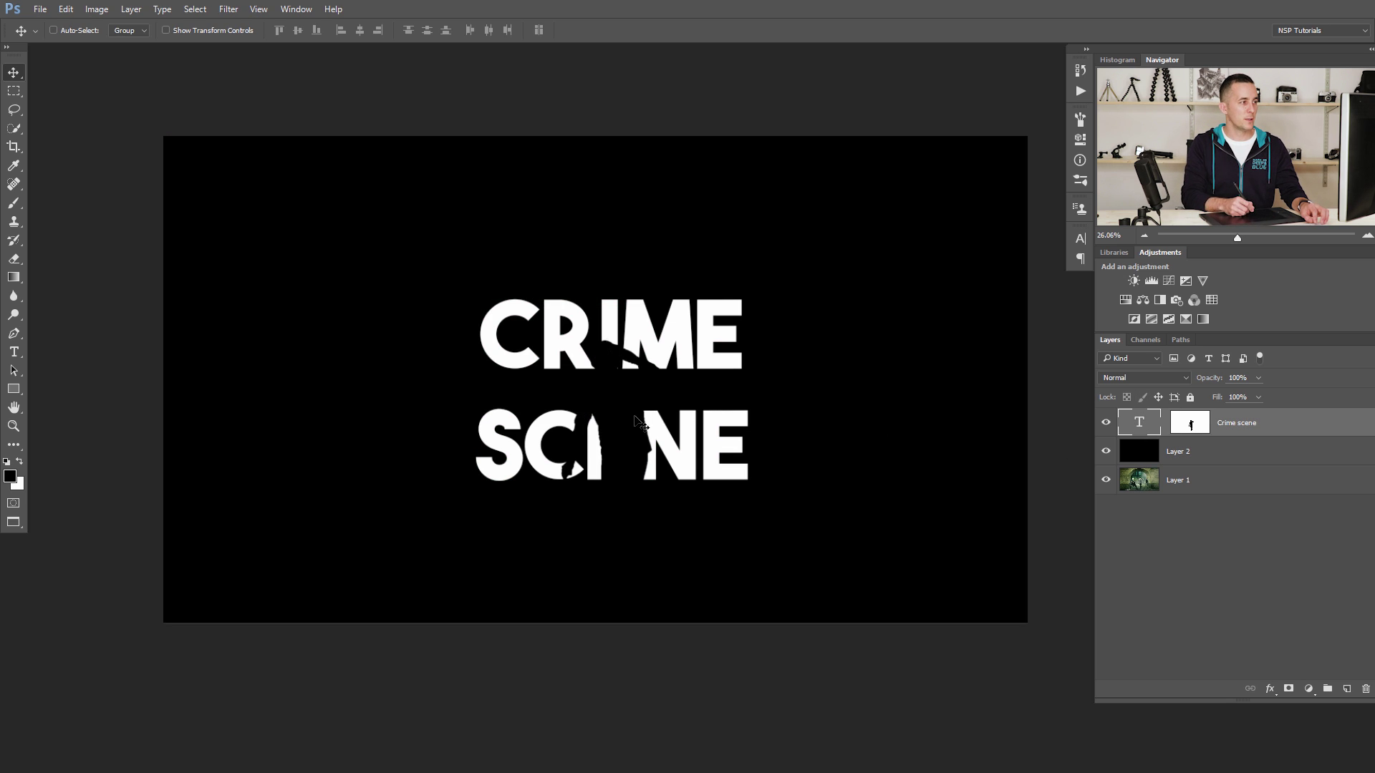
left_click_drag(681, 410, 730, 464)
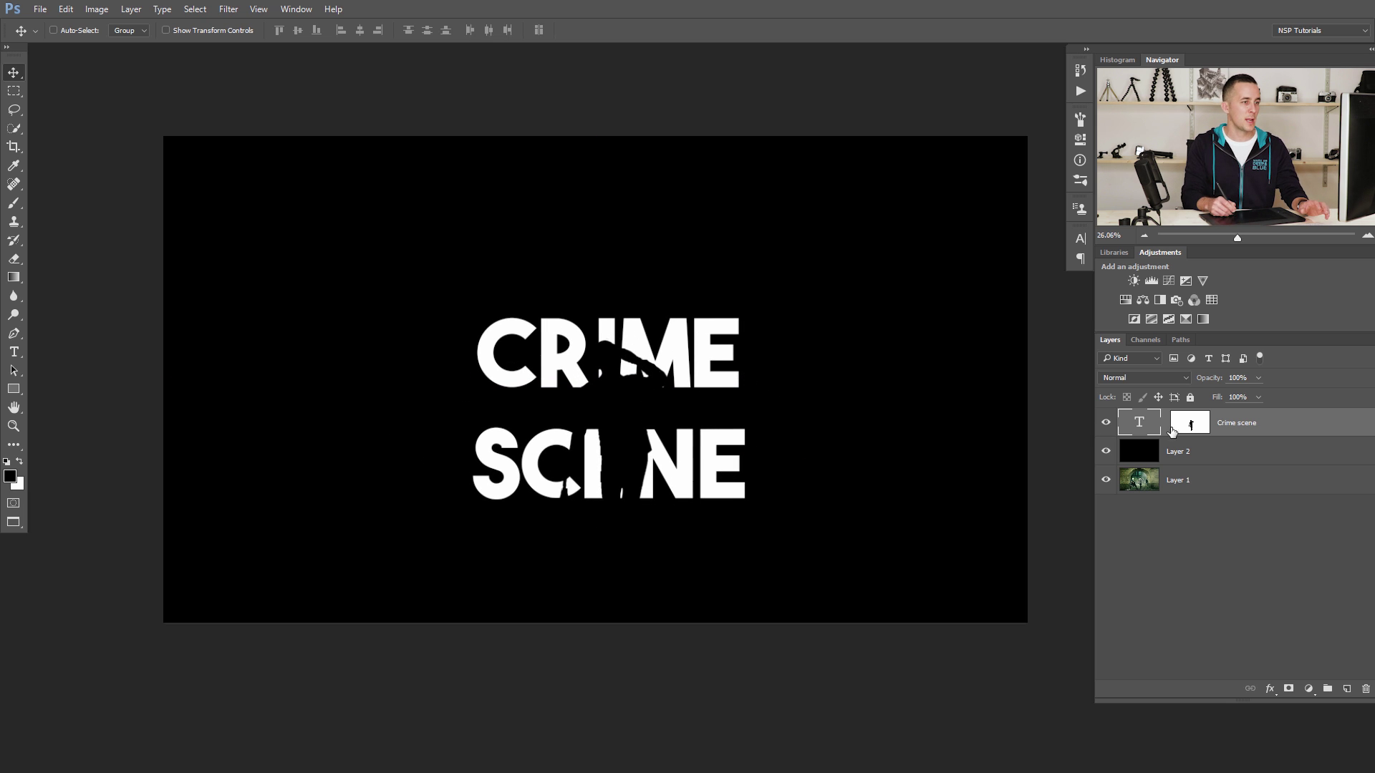
Select the text layer's mask, move the man-shaped silhouette across the letters, and scale it down.
left_click(1190, 427)
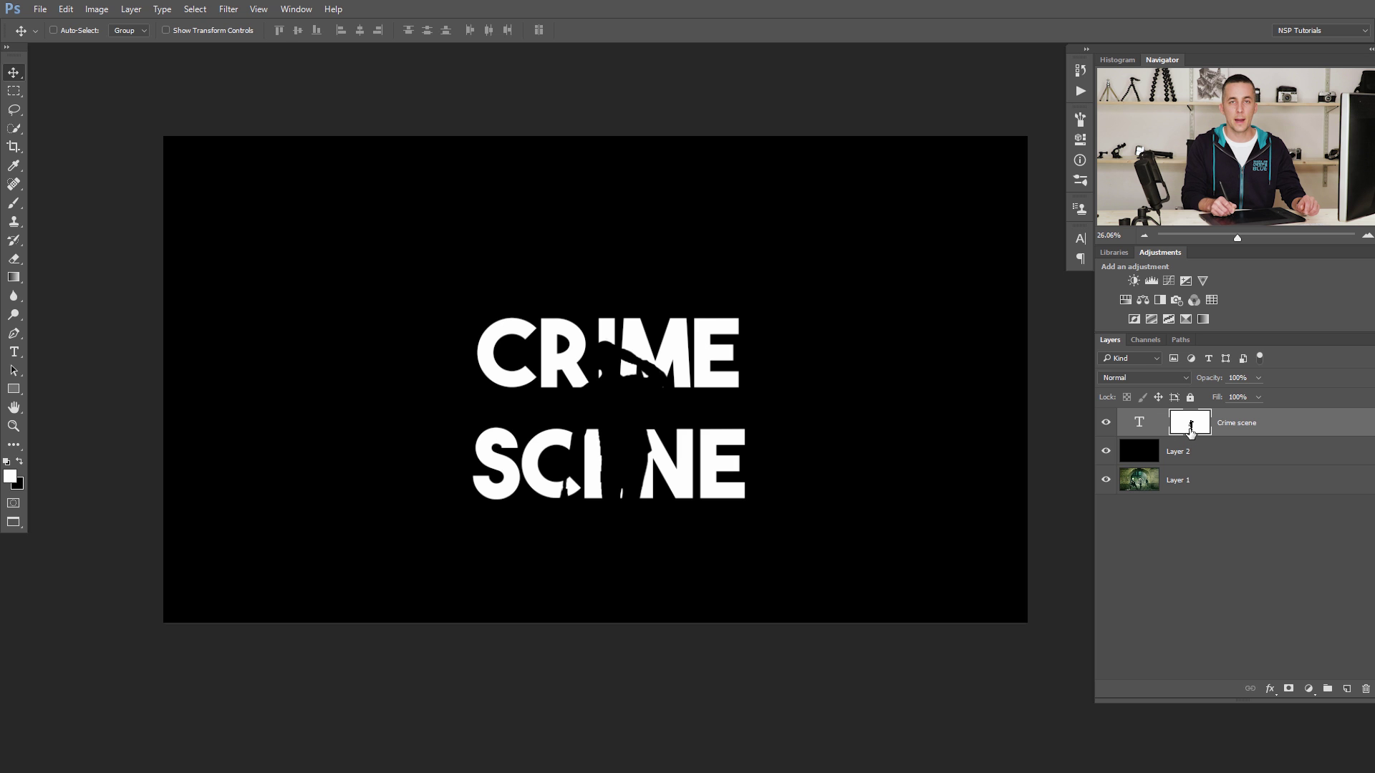
mouse_move(614, 447)
left_mouse_down()
mouse_move(644, 422)
mouse_move(687, 444)
mouse_move(526, 440)
mouse_move(698, 429)
mouse_move(602, 430)
mouse_move(633, 418)
mouse_move(624, 430)
left_mouse_up()
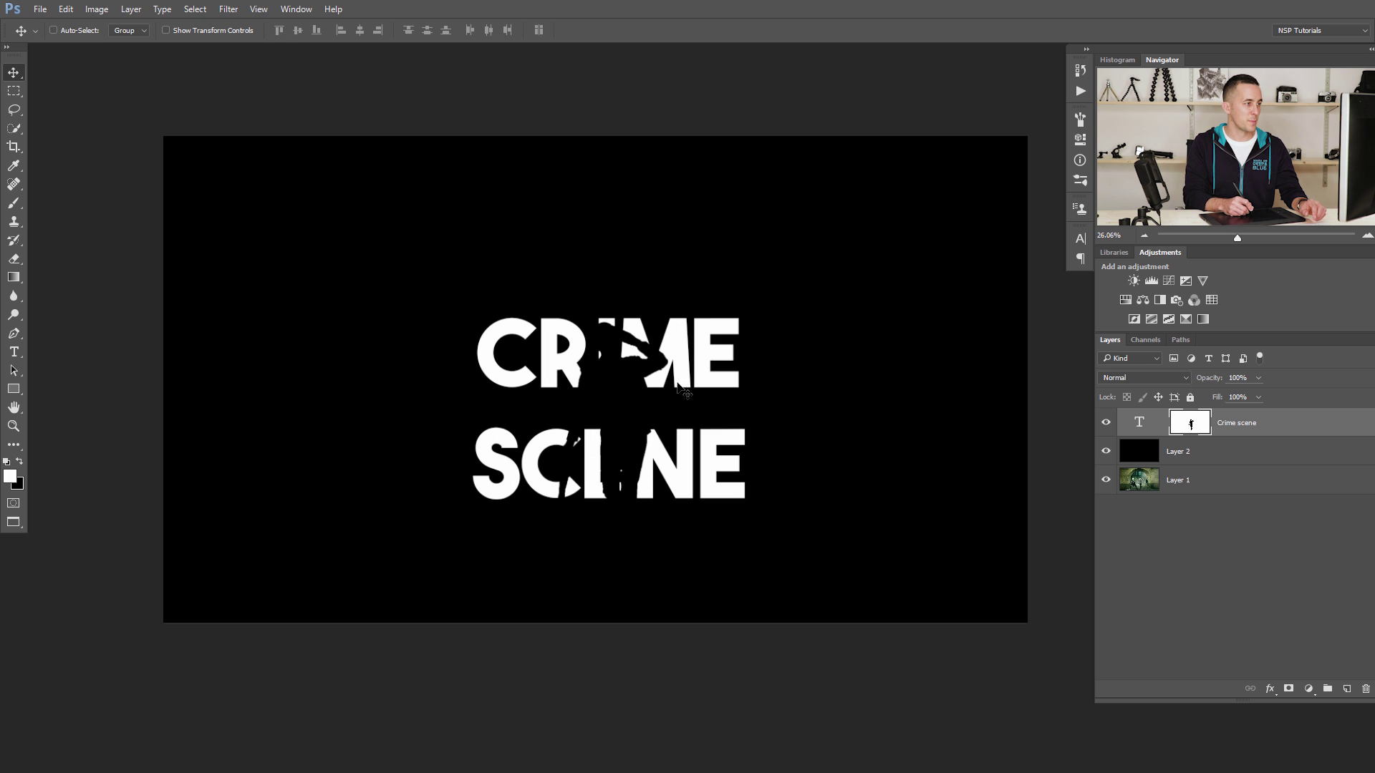
key("ctrl")
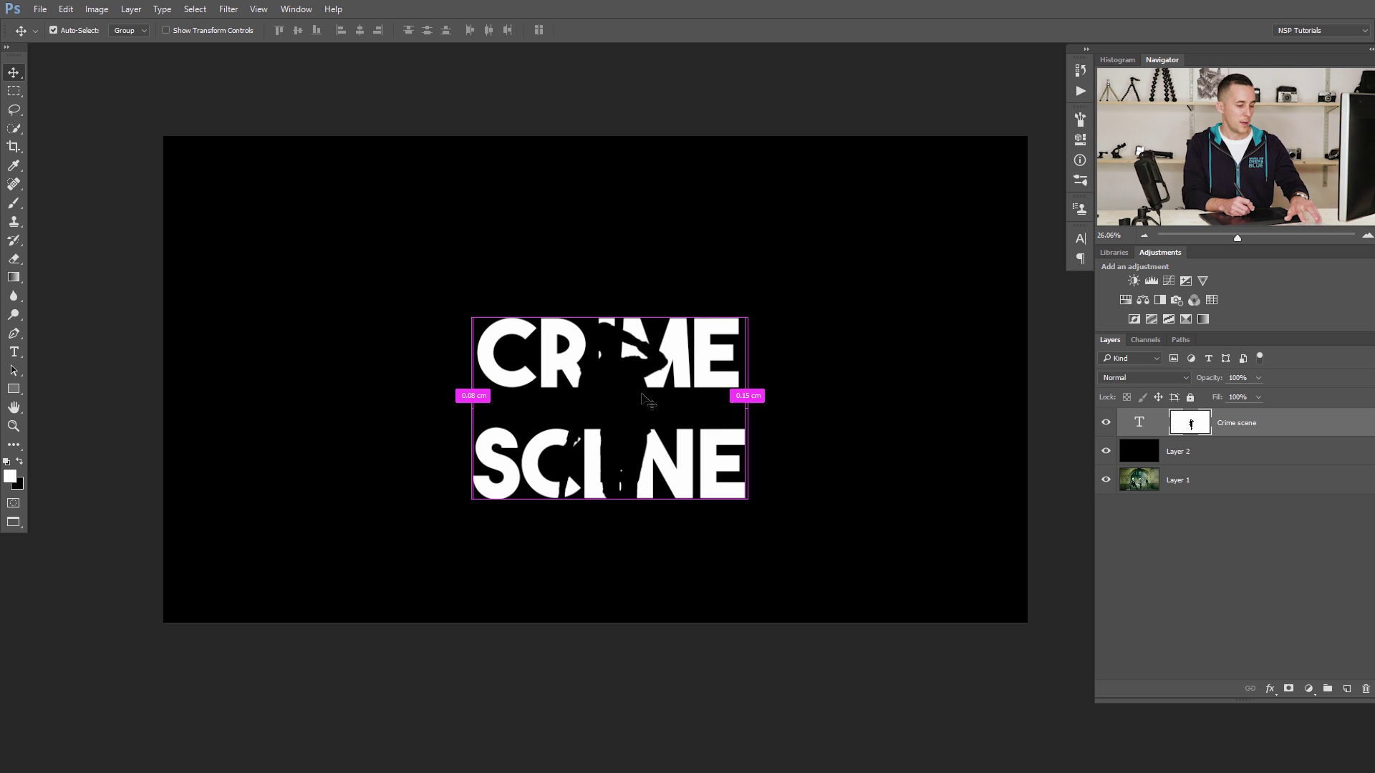
key("ctrl+t")
mouse_move(669, 320)
left_mouse_down()
mouse_move(646, 367)
mouse_move(623, 375)
mouse_move(655, 338)
left_mouse_up()
mouse_move(627, 386)
left_mouse_down()
mouse_move(568, 393)
mouse_move(616, 379)
mouse_move(689, 413)
mouse_move(537, 405)
mouse_move(642, 409)
left_mouse_up()
key("Return")
Enlarge the mask's silhouette and move it around within the letters, ending over the last letters of both words.
key("ctrl+t")
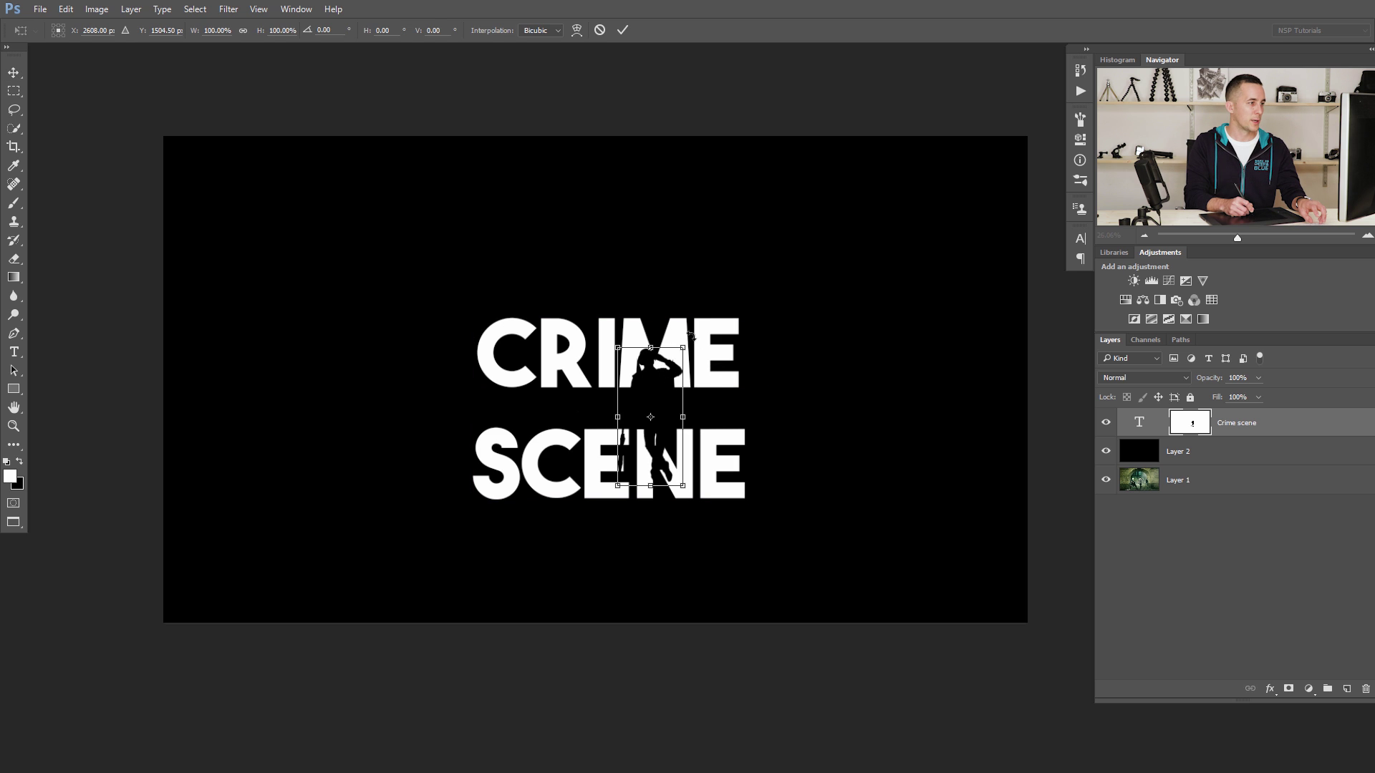
left_click_drag(684, 345, 735, 296)
left_click_drag(707, 324, 708, 323)
key("Return")
left_click_drag(663, 390, 665, 419)
left_click_drag(692, 498, 569, 488)
left_click_drag(565, 414, 701, 371)
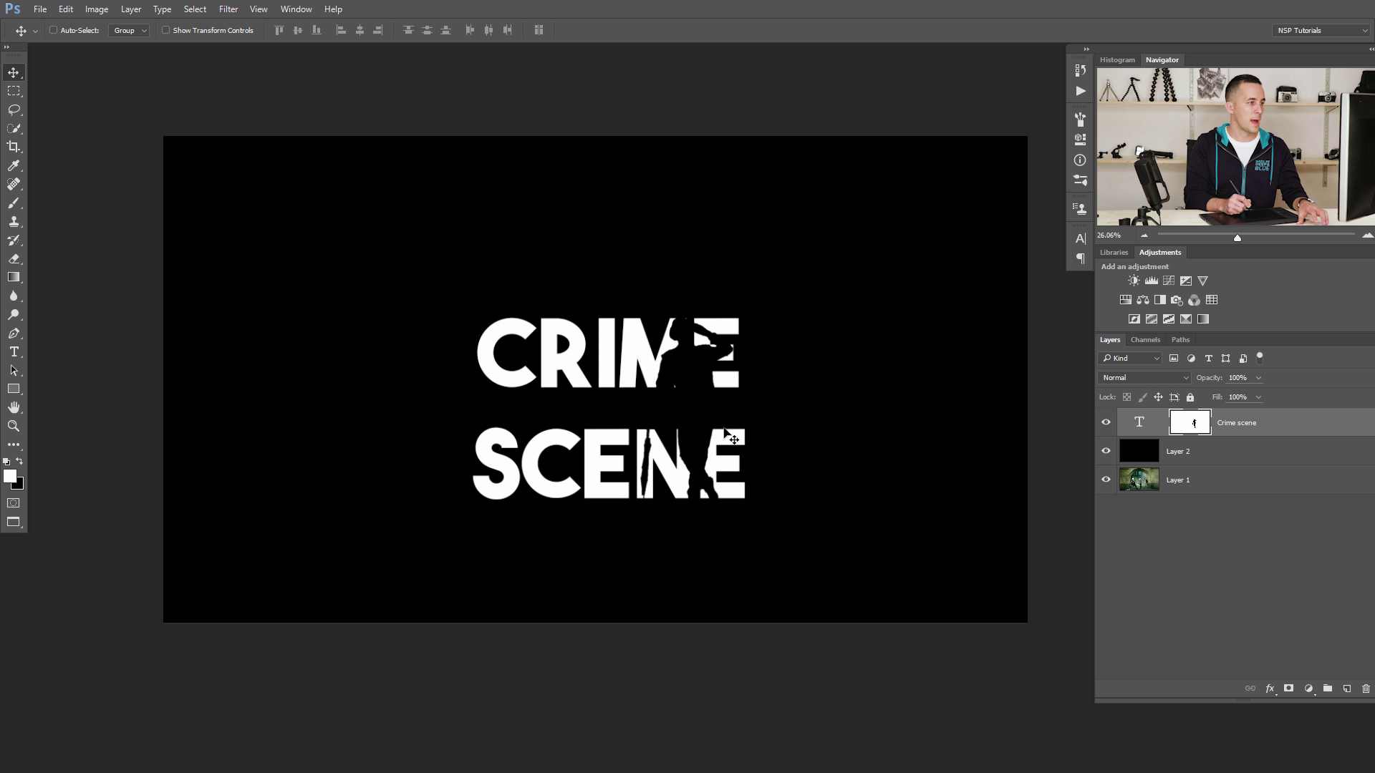